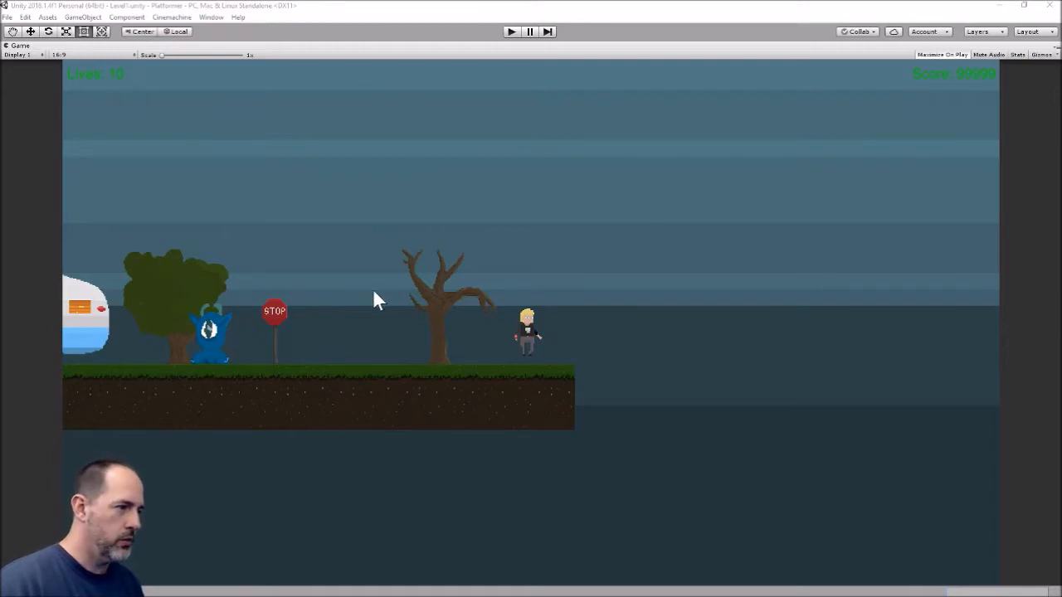
# Play the Level1 scene and test the character's walking, attacking and jumping near the platform's edge.
pyautogui.click(507, 30)
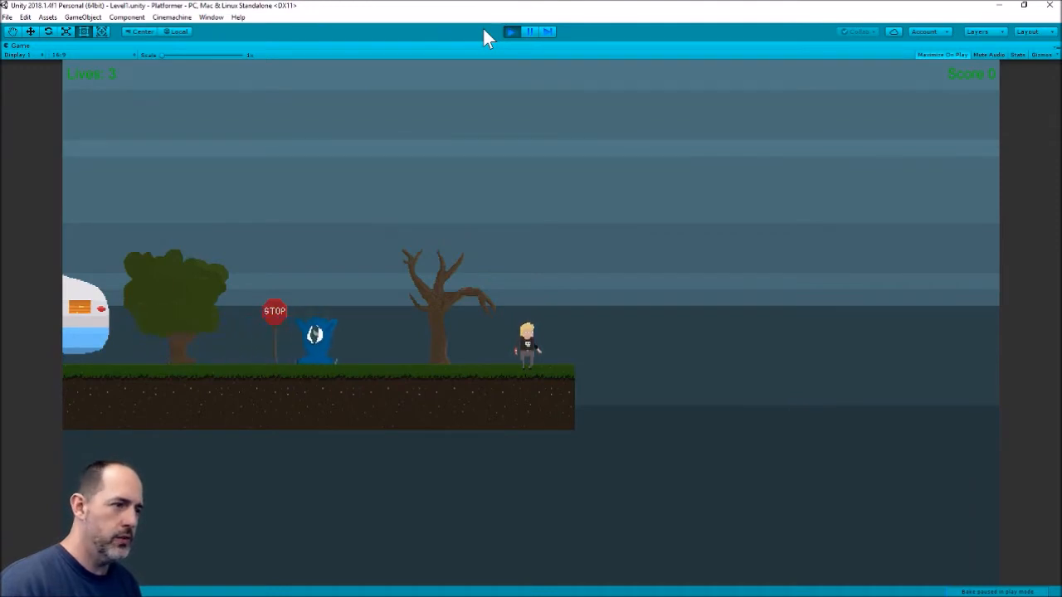
pyautogui.press('Right')
pyautogui.press('Left')
pyautogui.press('Right')
pyautogui.press('Left')
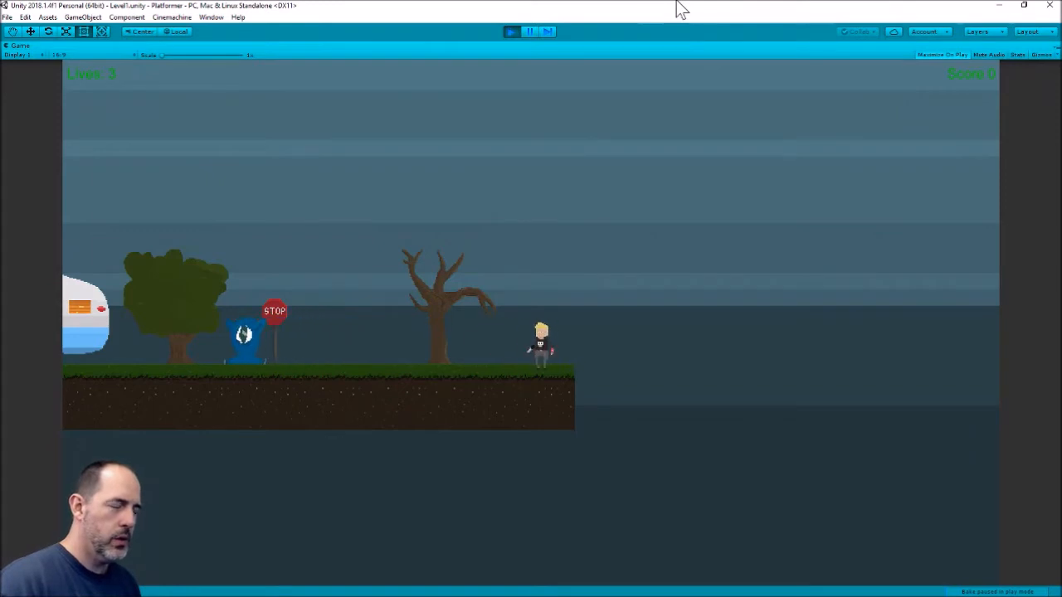
pyautogui.press('ctrl')
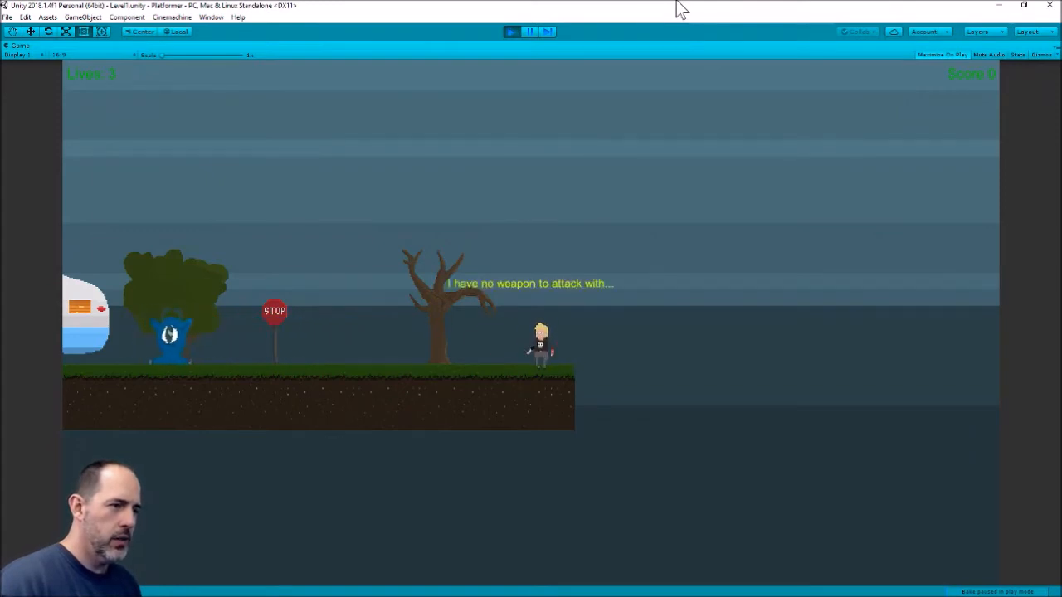
pyautogui.press('space')
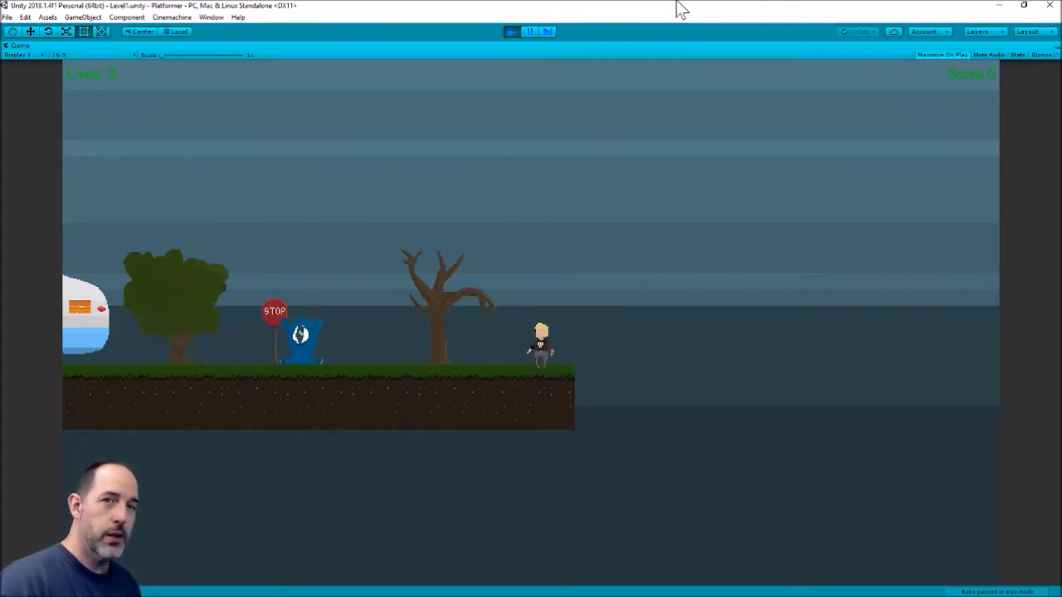
pyautogui.press('space')
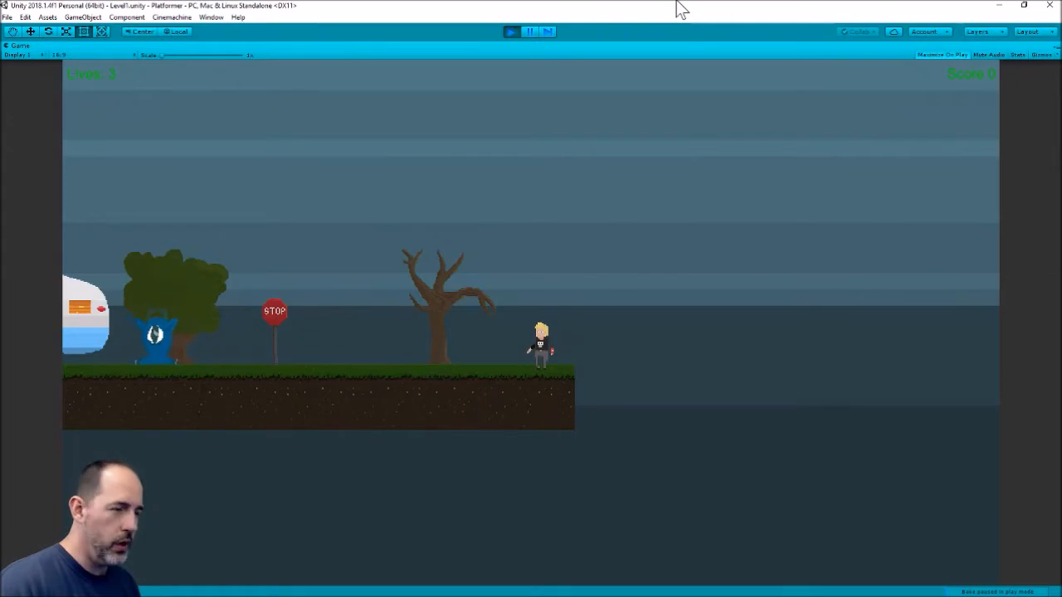
# Shoot at the blue enemy, and move the character past the stop sign onto the trailer's roof.
pyautogui.press('Left')
pyautogui.press('ctrl')
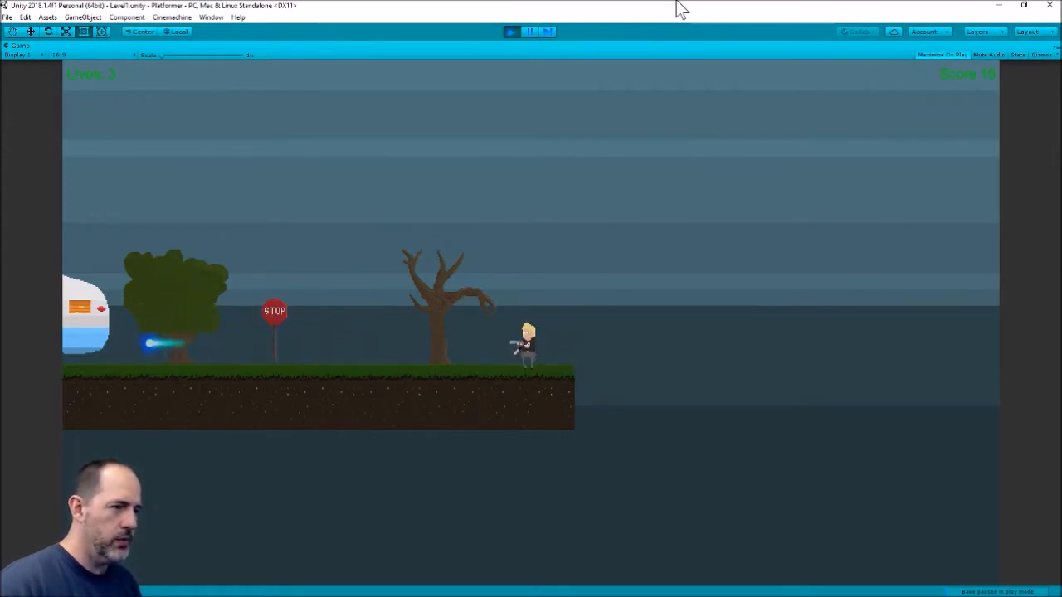
pyautogui.press('Left')
pyautogui.press('Left')
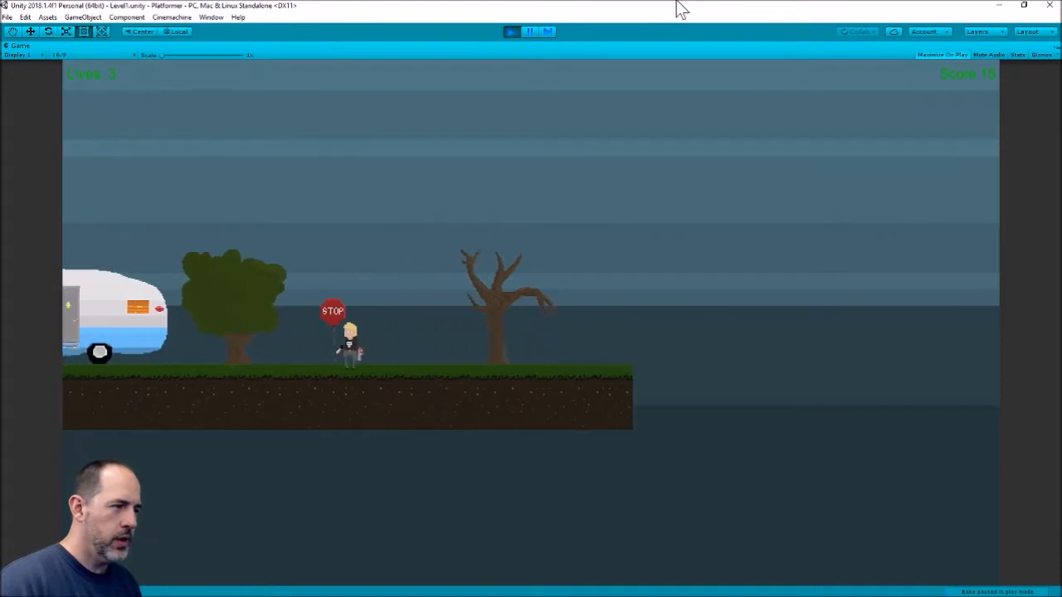
pyautogui.press('space')
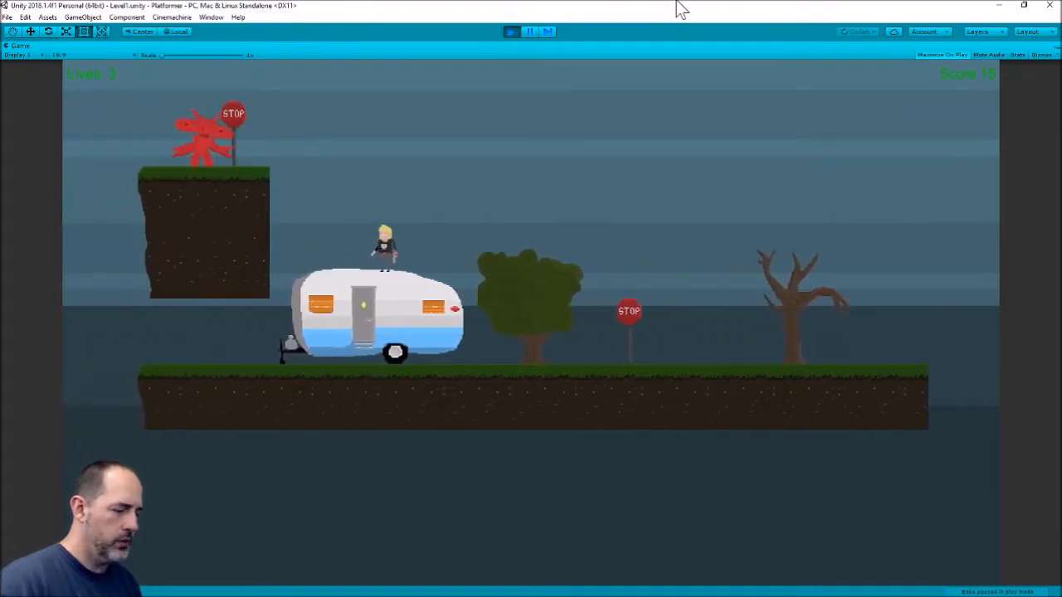
# Test turning and jumping with the sword-carrying character on the trailer, and return to the ground near the stop sign.
pyautogui.press('Right')
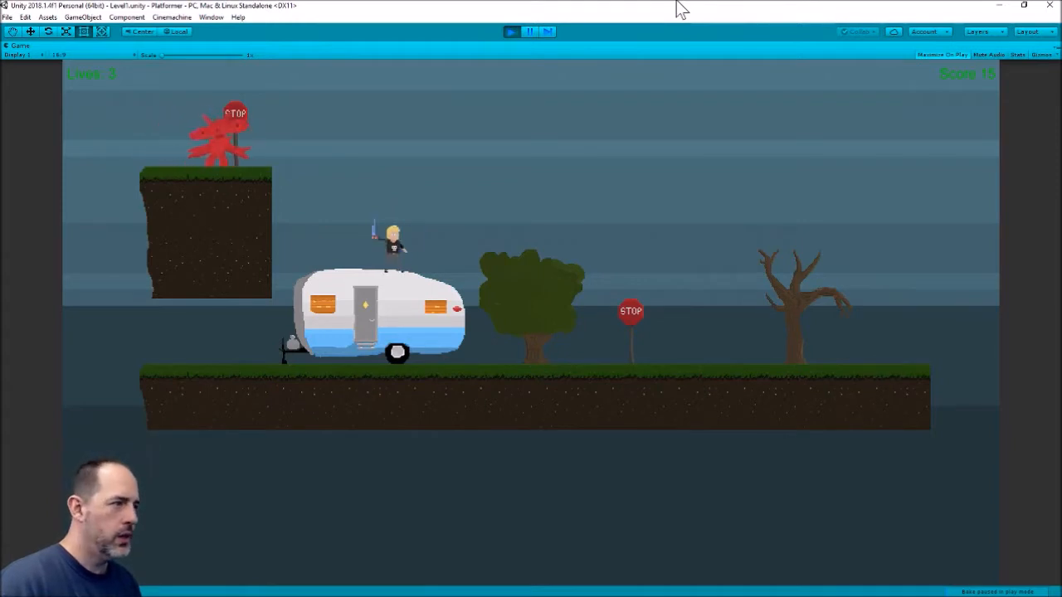
pyautogui.press('Left')
pyautogui.press('Right')
pyautogui.press('Left')
pyautogui.press('space')
pyautogui.press('Right')
pyautogui.press('space')
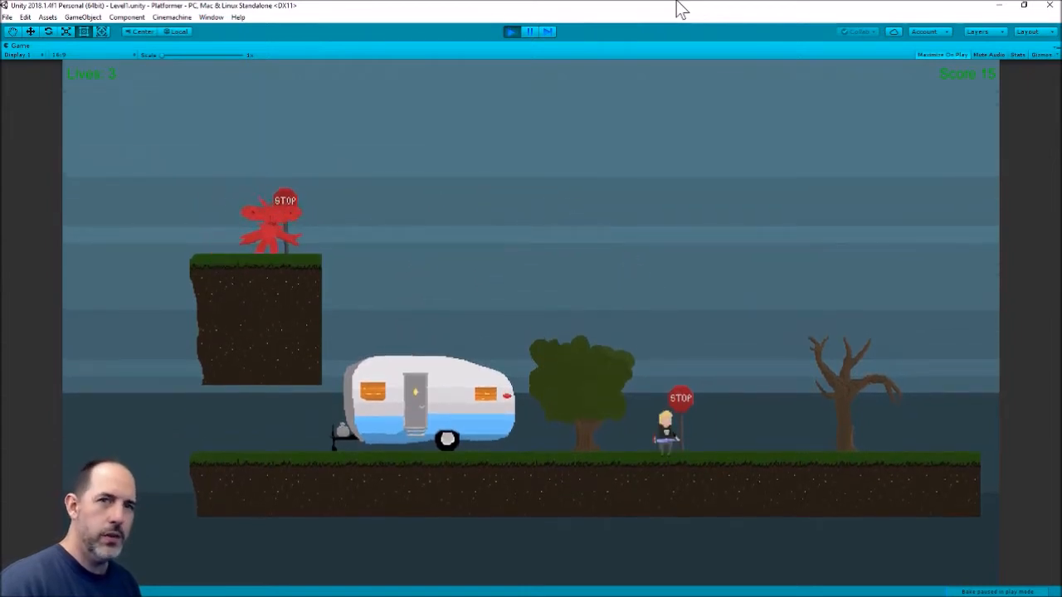
pyautogui.press('Right')
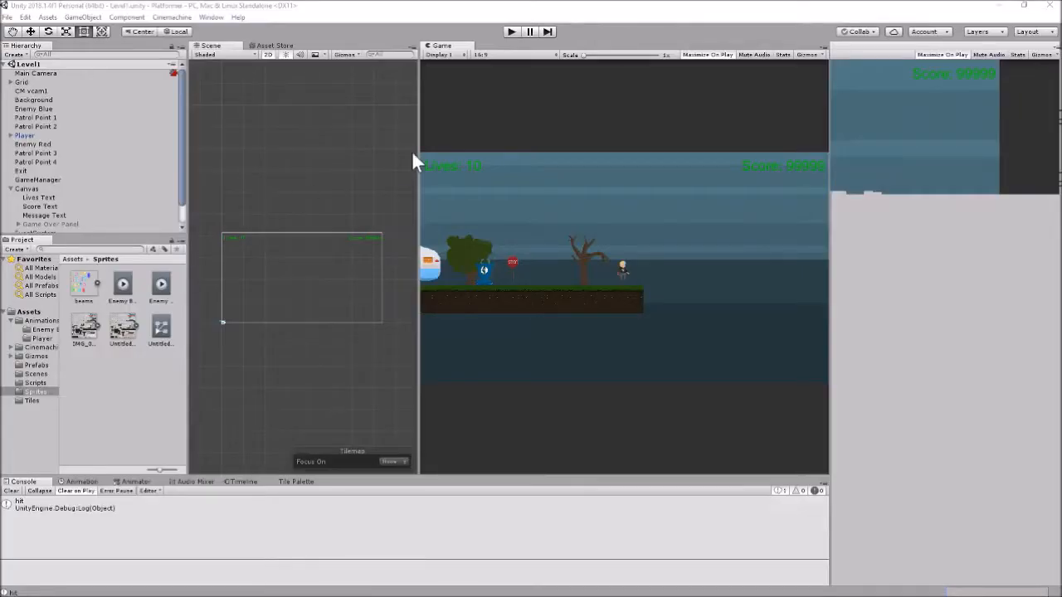
# Create a new project named Platform Game Project using the 2D template.
pyautogui.click(8, 17)
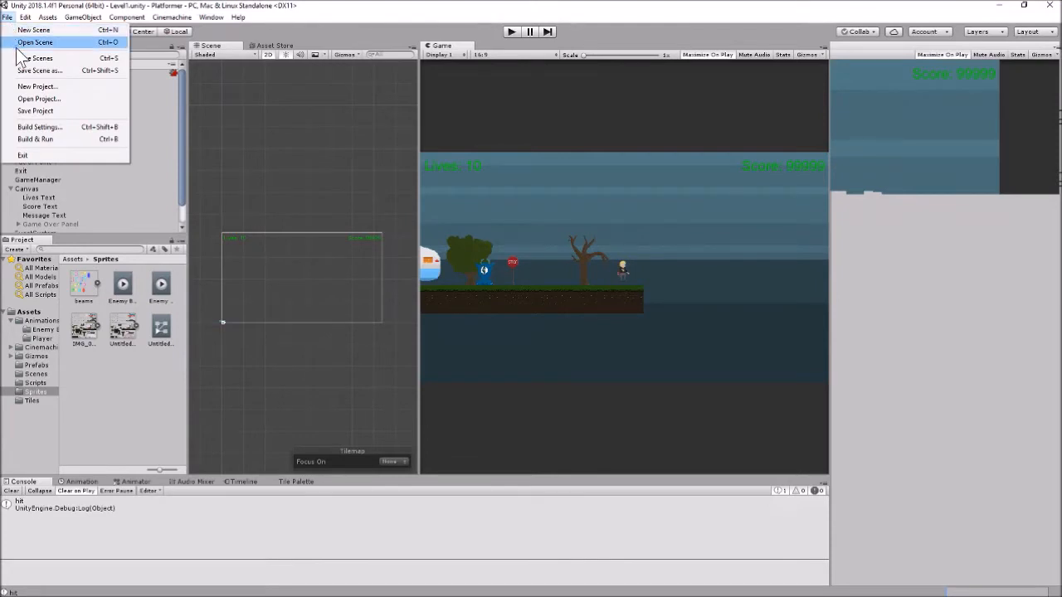
pyautogui.click(33, 86)
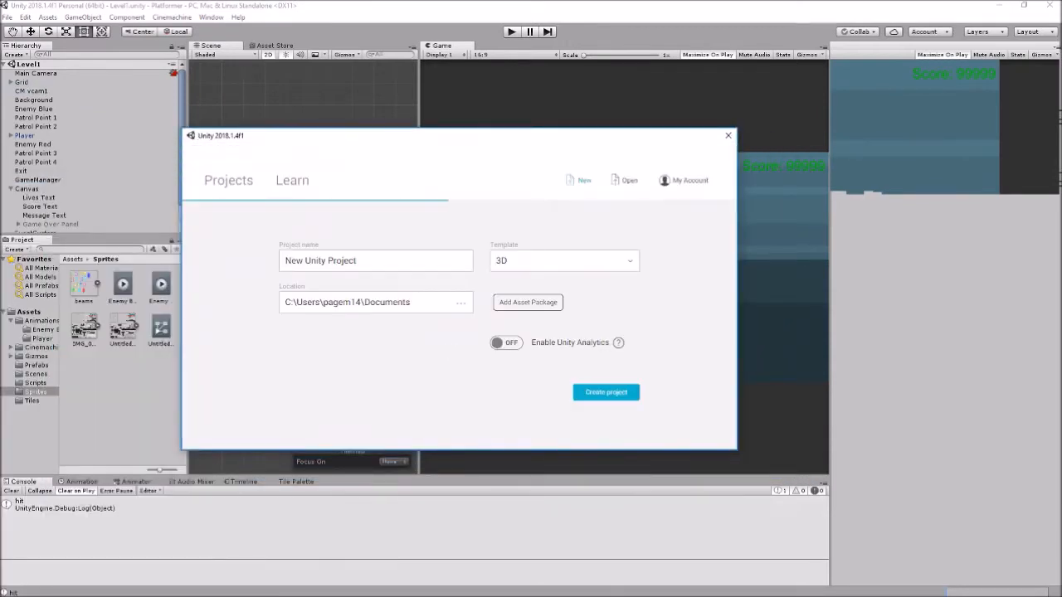
pyautogui.write('Platfom')
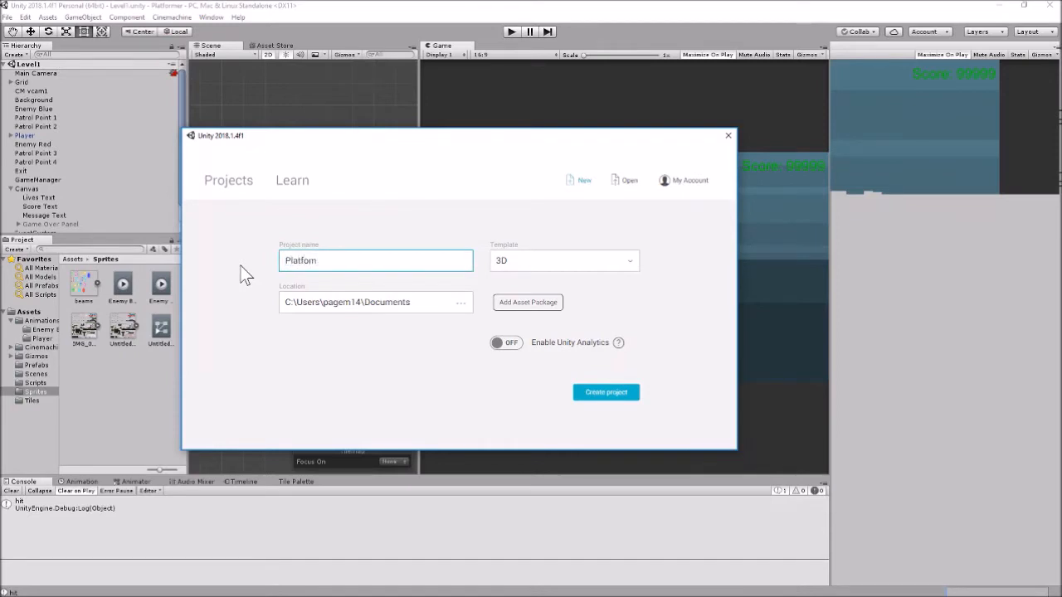
pyautogui.press('BackSpace')
pyautogui.write('rm Game Project')
pyautogui.click(631, 270)
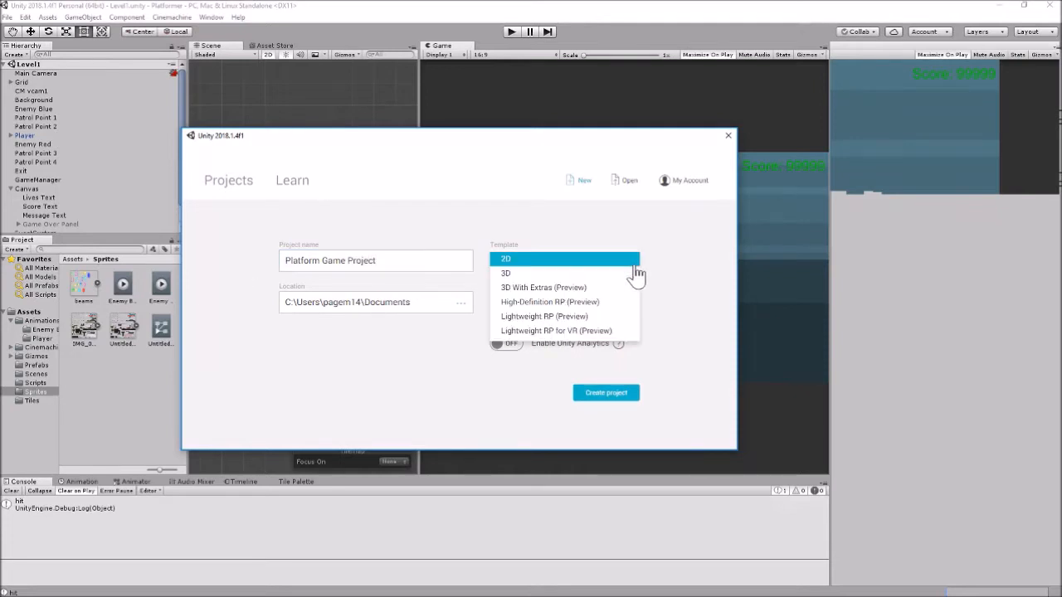
pyautogui.click(527, 261)
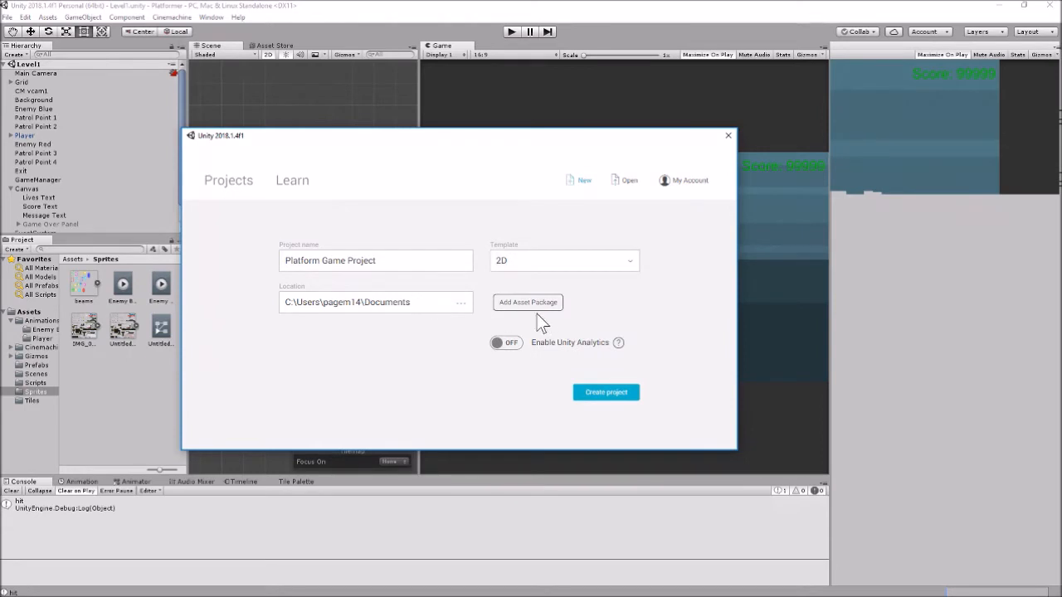
pyautogui.click(604, 393)
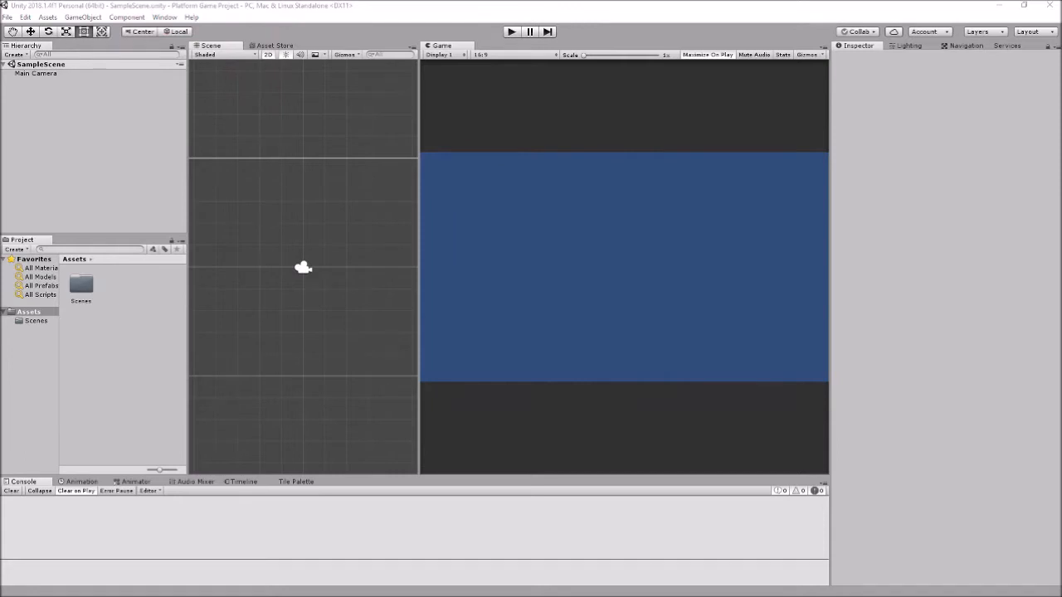
# Import the IMG_0235 sprite sheet into Assets and apply Multiple sprite mode with Point (no filter) filtering.
pyautogui.moveTo(129, 334); pyautogui.dragTo(110, 356)
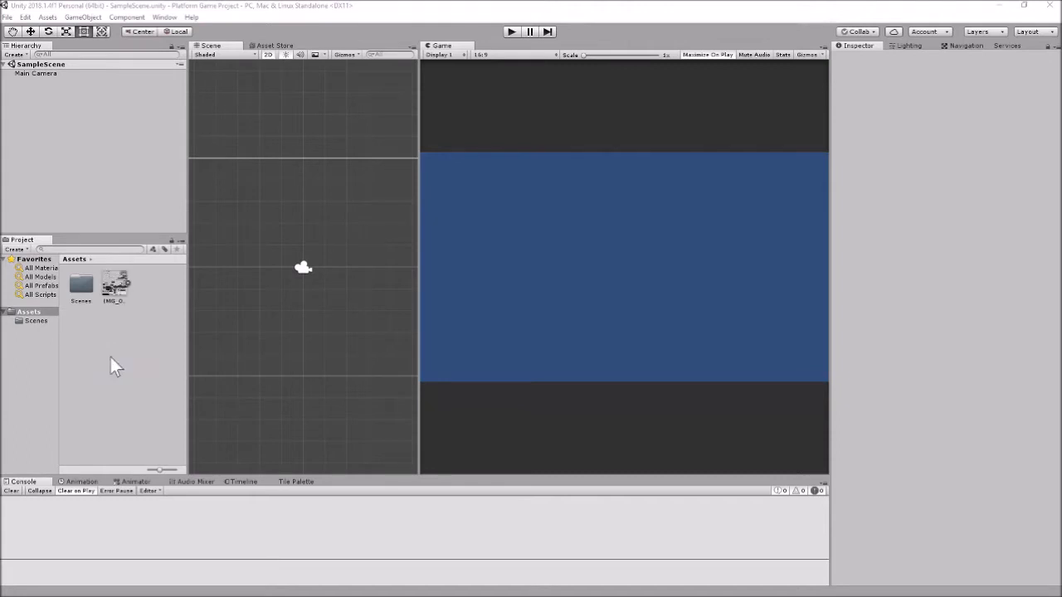
pyautogui.click(114, 289)
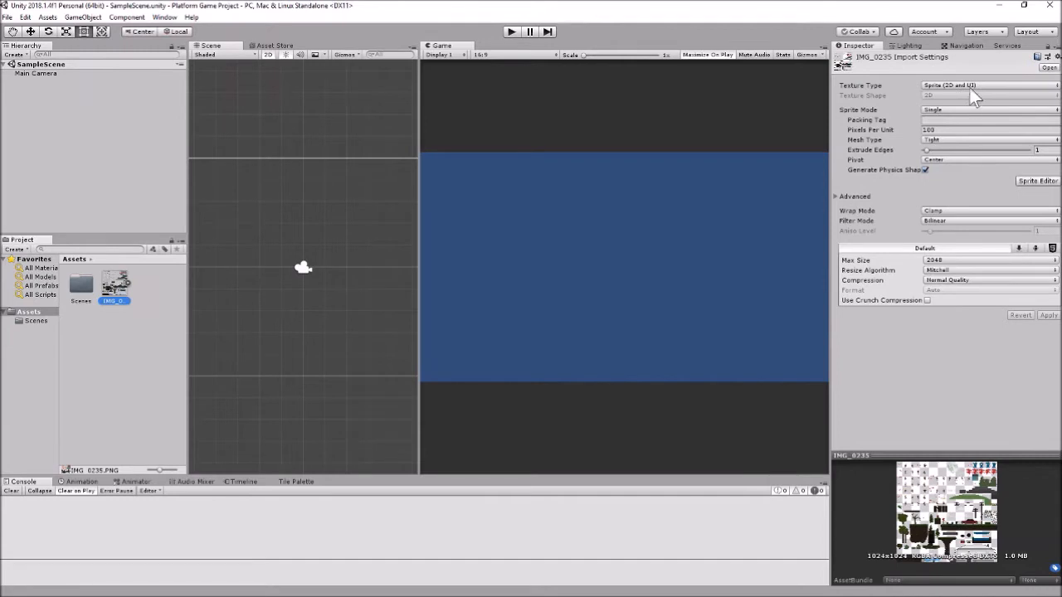
pyautogui.click(972, 111)
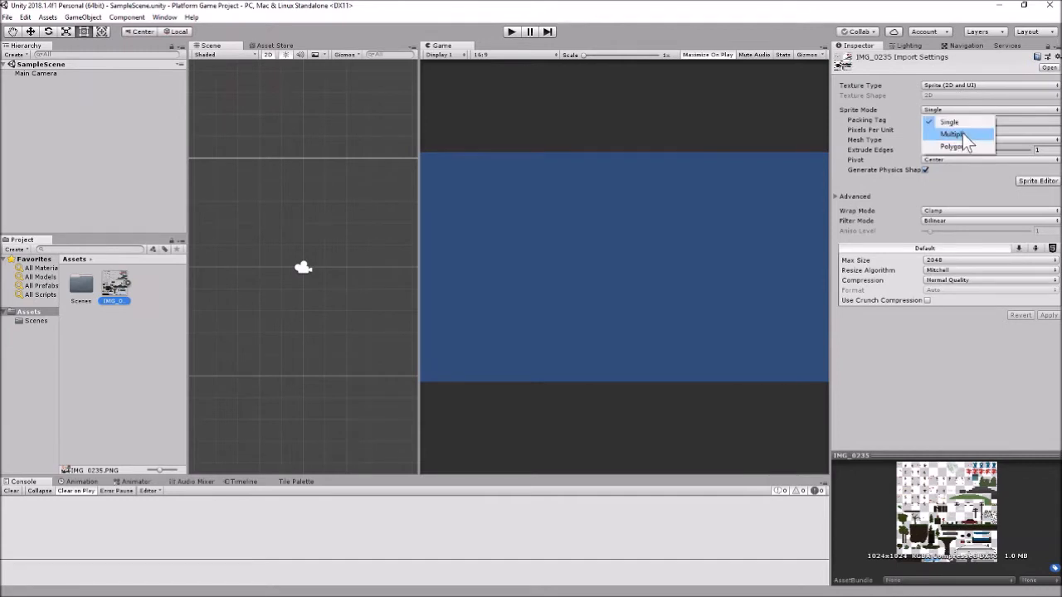
pyautogui.click(963, 133)
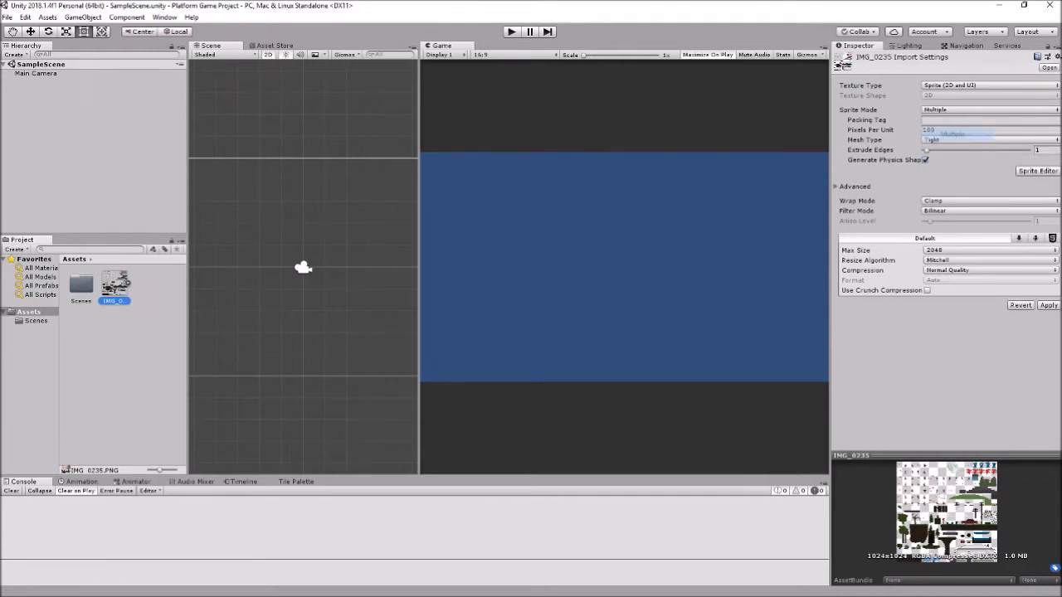
pyautogui.click(947, 211)
pyautogui.click(948, 220)
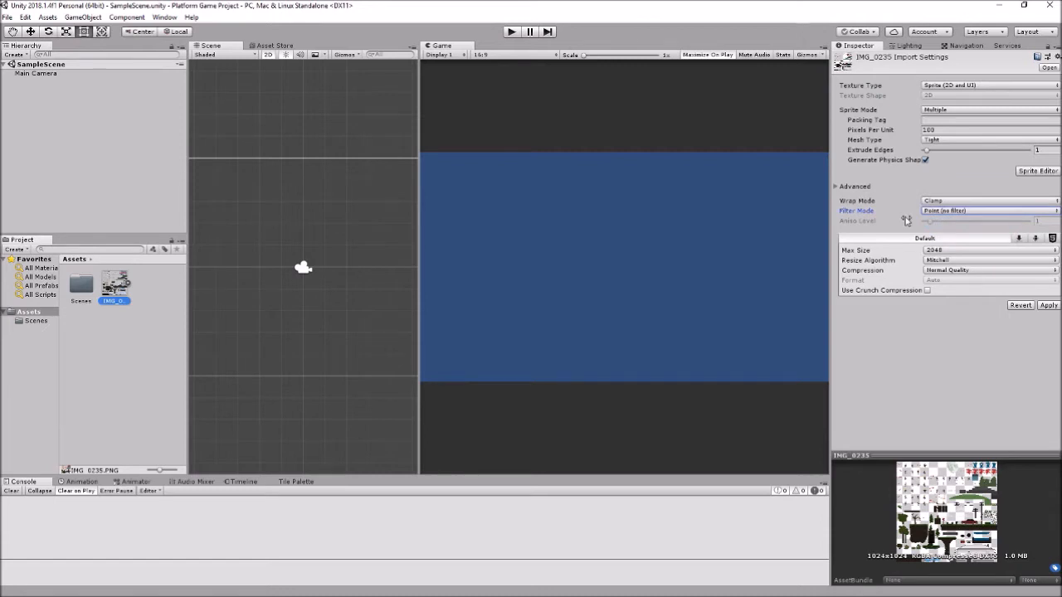
pyautogui.click(1048, 305)
# Slice the IMG_0235 sheet in the Sprite Editor with Grid By Cell Size at 64 x 64 pixels and a Center pivot.
pyautogui.click(1032, 171)
pyautogui.scroll(3, 370, 268)
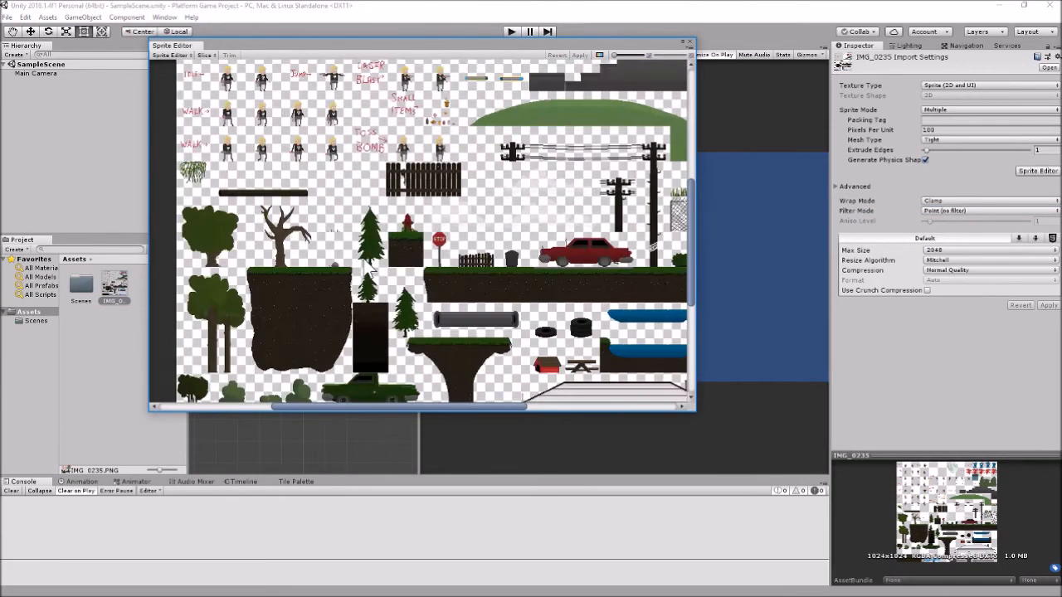
pyautogui.scroll(2, 370, 267)
pyautogui.scroll(-5, 370, 268)
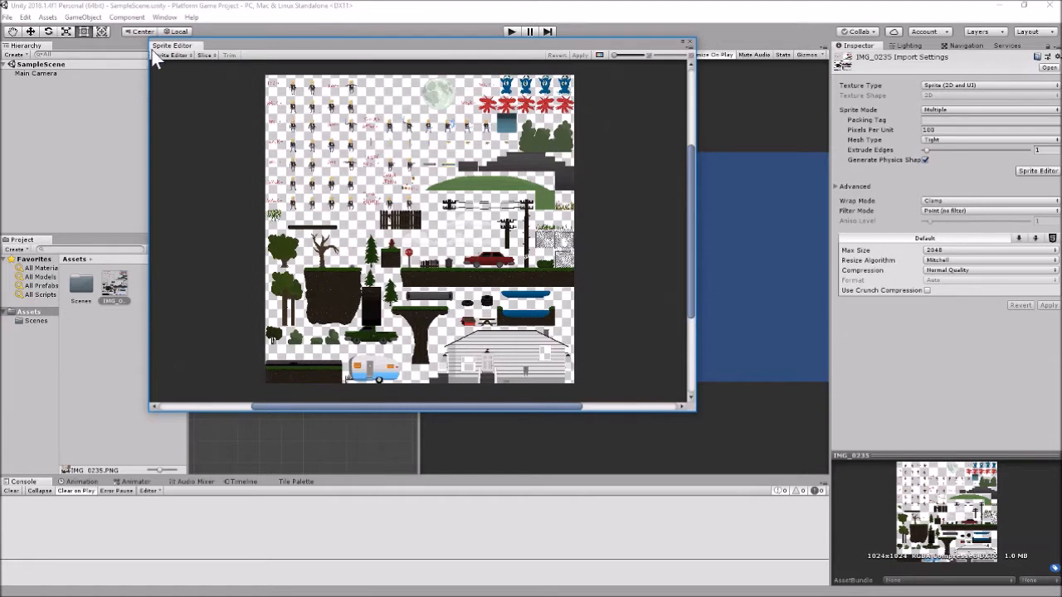
pyautogui.click(186, 56)
pyautogui.click(199, 56)
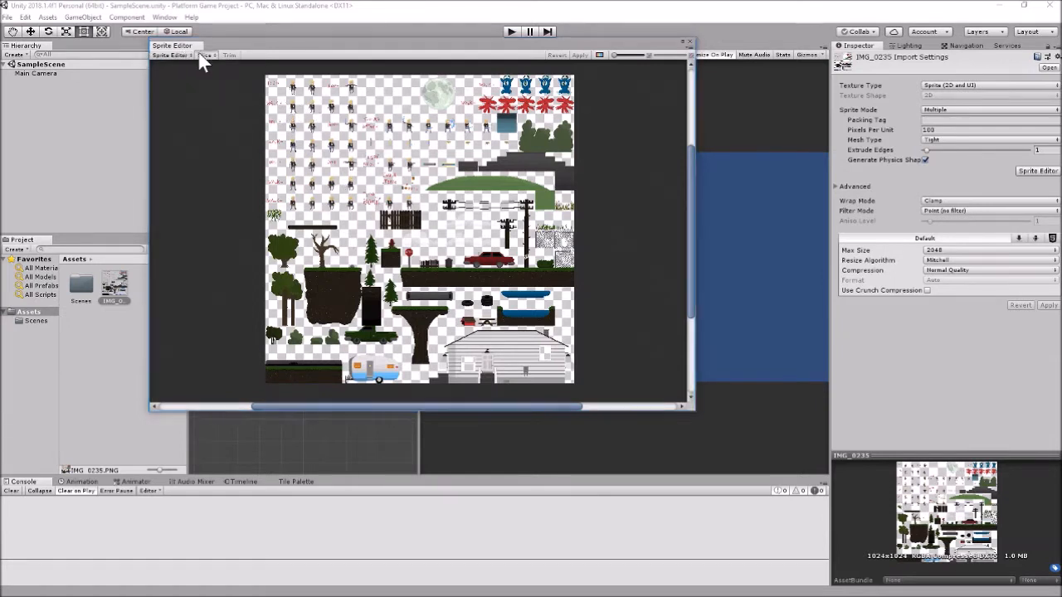
pyautogui.click(207, 55)
pyautogui.click(302, 66)
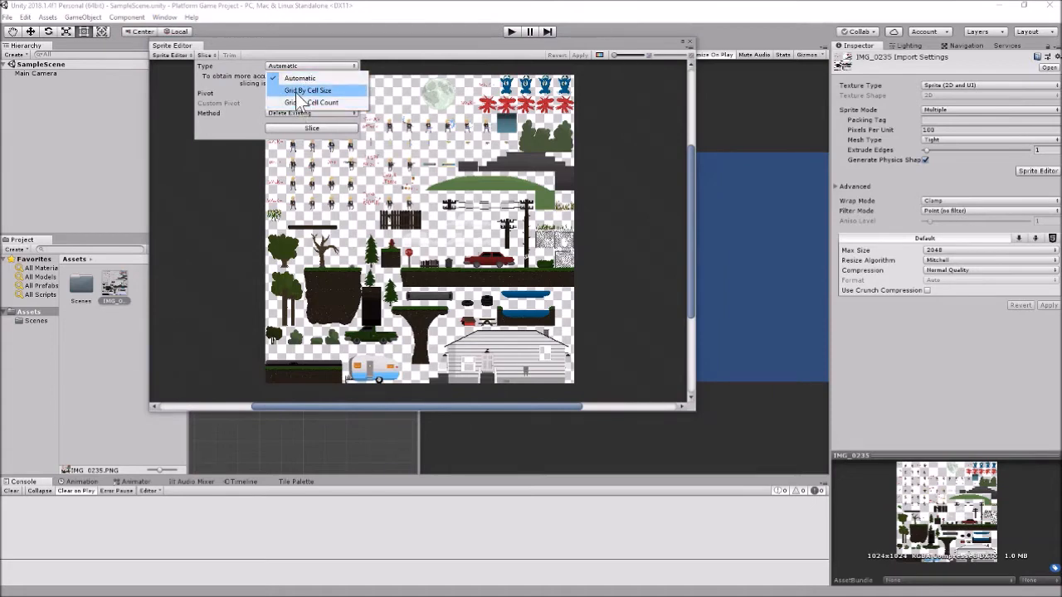
pyautogui.click(307, 90)
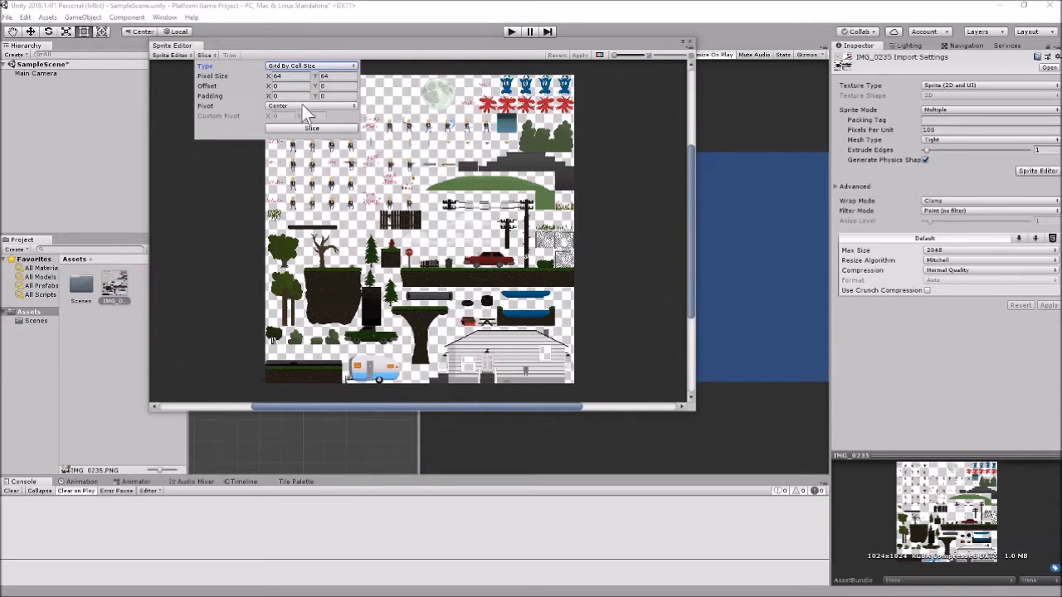
pyautogui.click(313, 129)
pyautogui.click(216, 178)
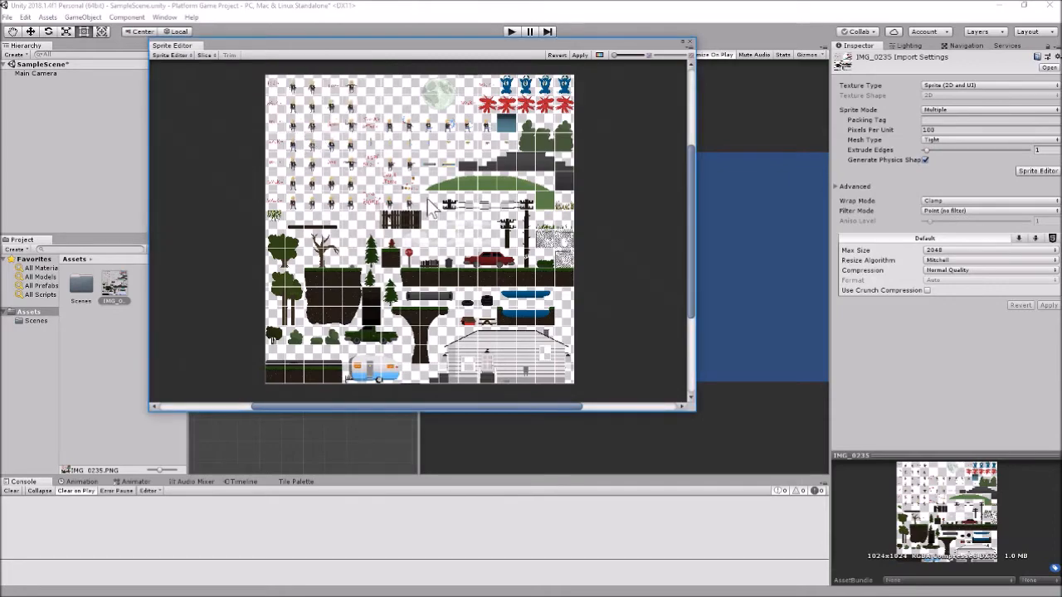
# Examine how the slicing grid divides the character frames, small items, scenery and ground tiles across the sheet.
pyautogui.scroll(3, 355, 170)
pyautogui.scroll(5, 355, 171)
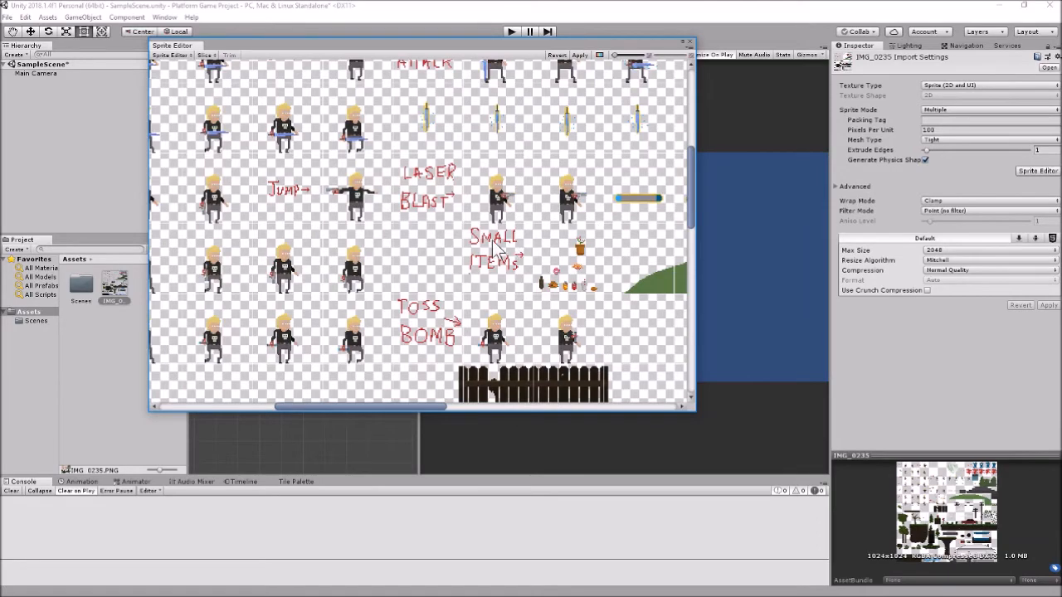
pyautogui.scroll(-4, 491, 249)
pyautogui.scroll(-2, 491, 249)
pyautogui.scroll(4, 422, 310)
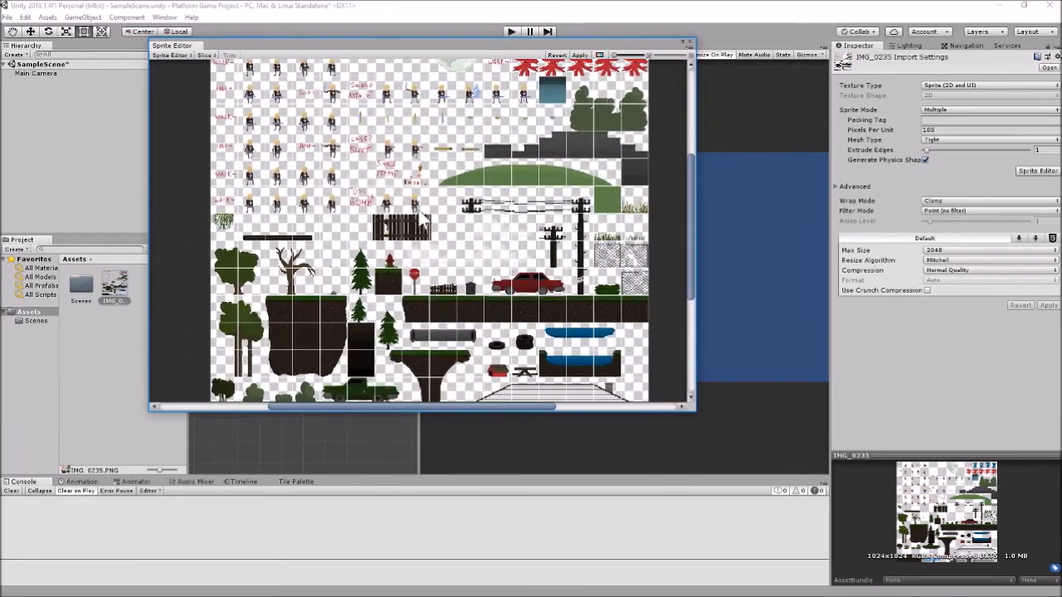
pyautogui.scroll(2, 421, 310)
pyautogui.scroll(2, 503, 264)
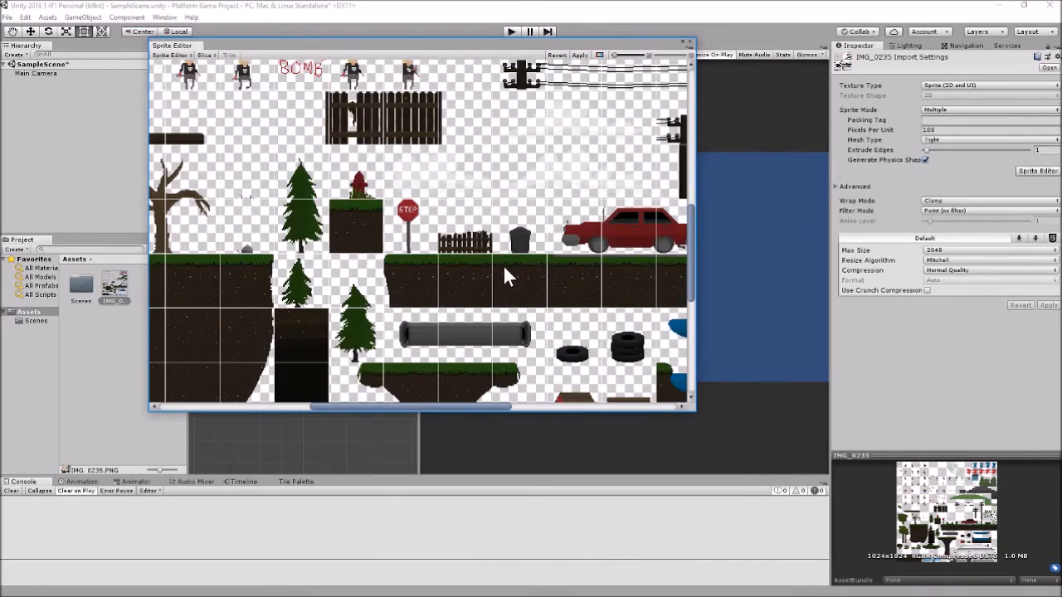
pyautogui.scroll(-5, 492, 274)
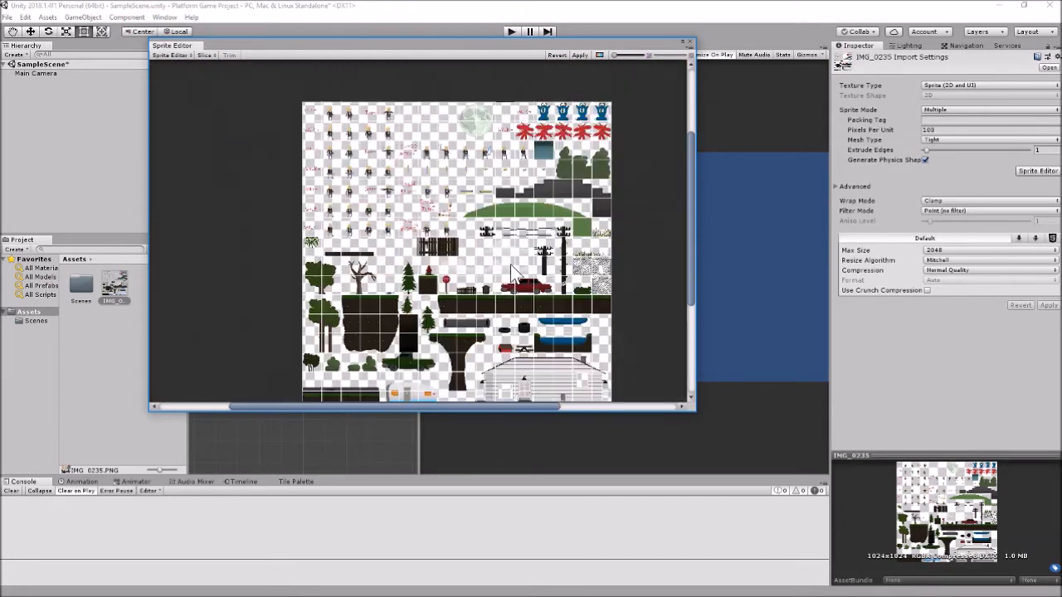
pyautogui.moveTo(507, 252); pyautogui.dragTo(503, 222, button='middle')
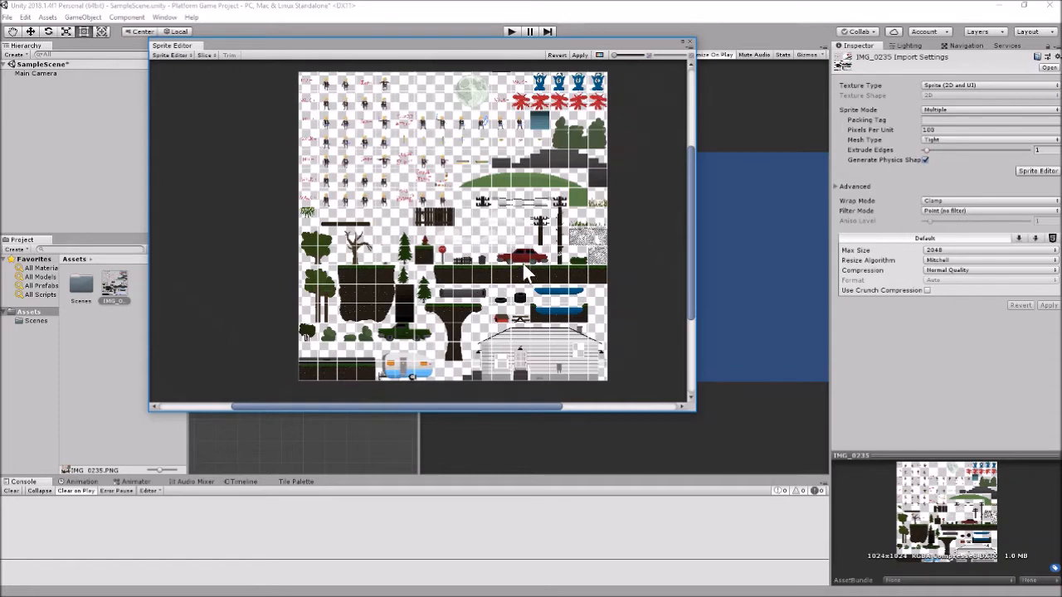
# Apply the grid slices to the IMG_0235 sheet and close the Sprite Editor.
pyautogui.click(578, 55)
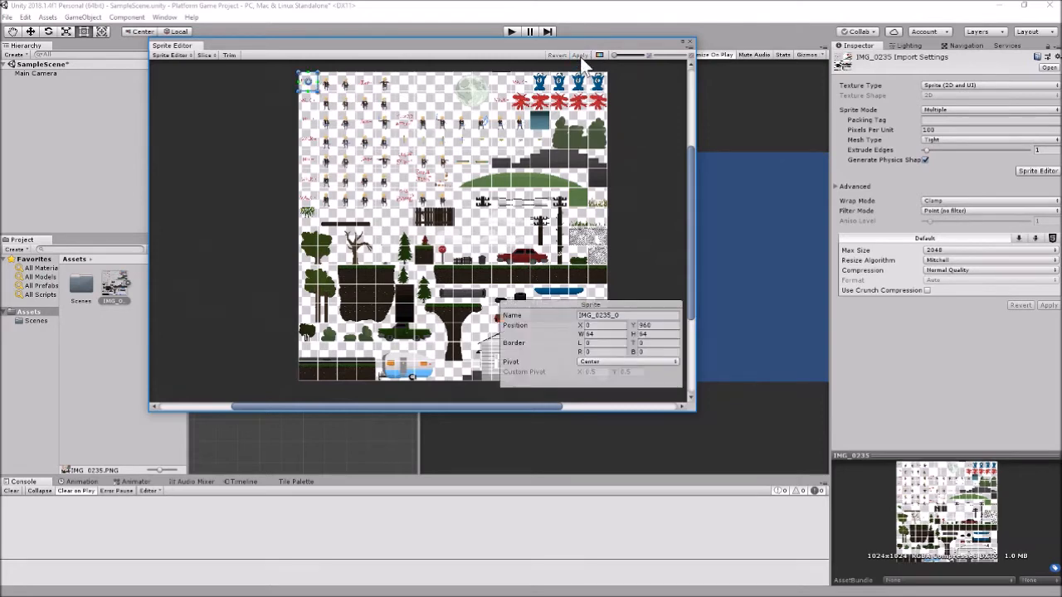
pyautogui.click(691, 43)
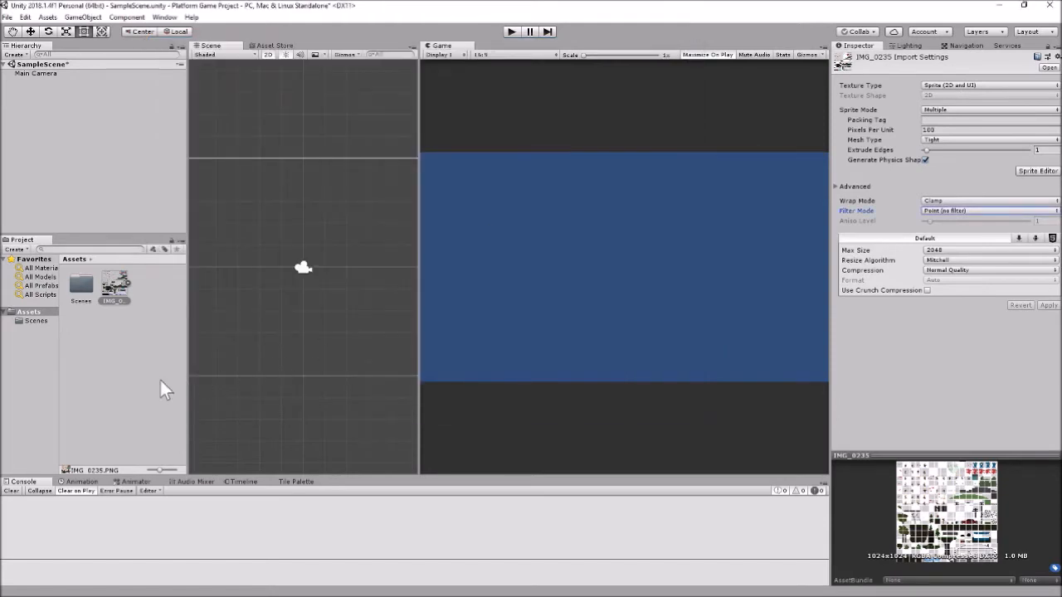
# Review the individual sprites sliced from the IMG_0235 sheet in Assets.
pyautogui.click(127, 281)
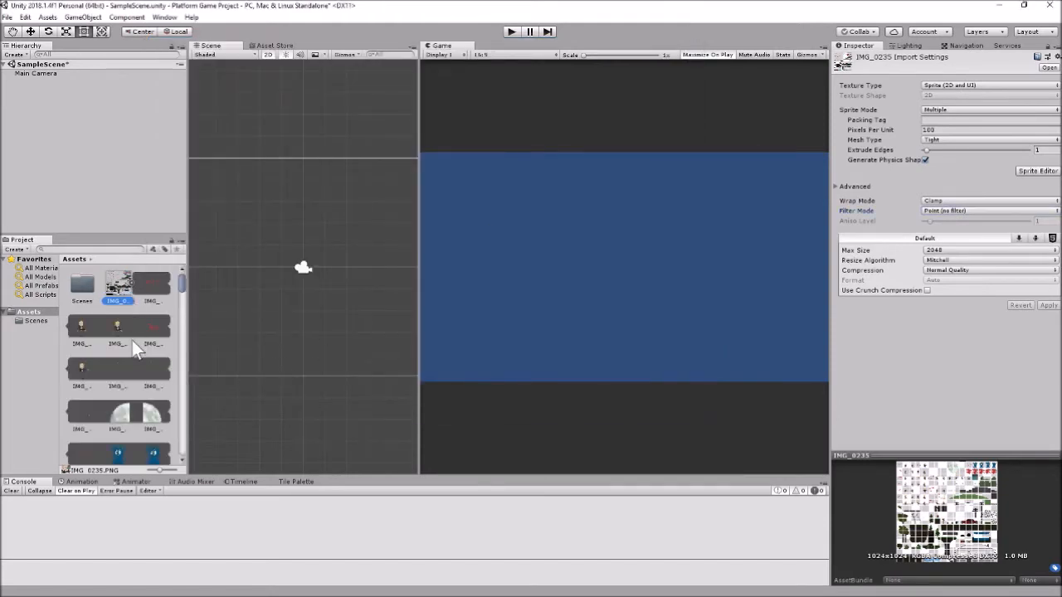
pyautogui.scroll(-5, 132, 340)
pyautogui.scroll(-10, 132, 340)
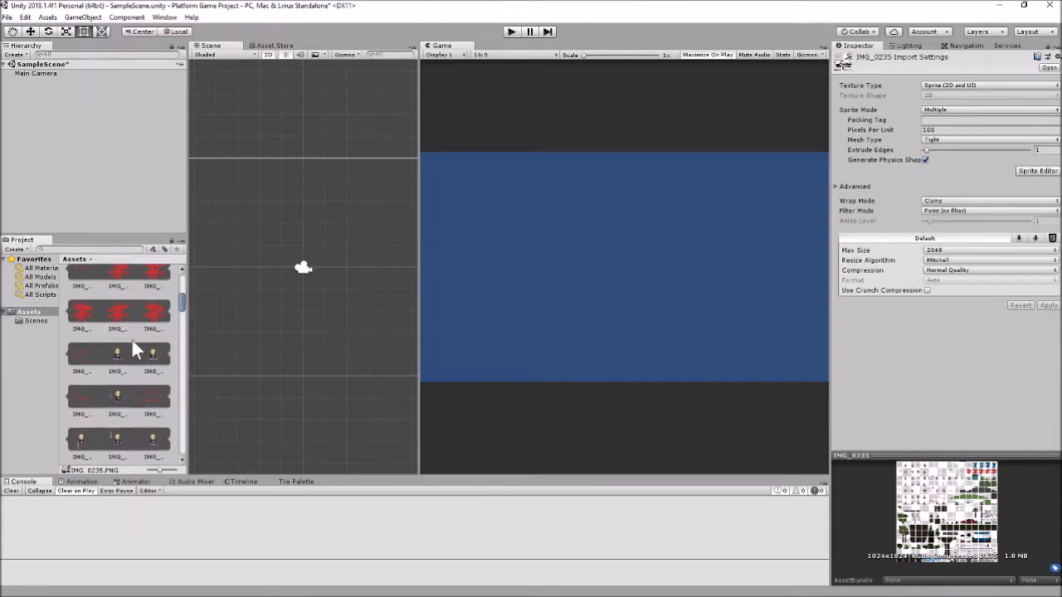
pyautogui.scroll(4, 131, 338)
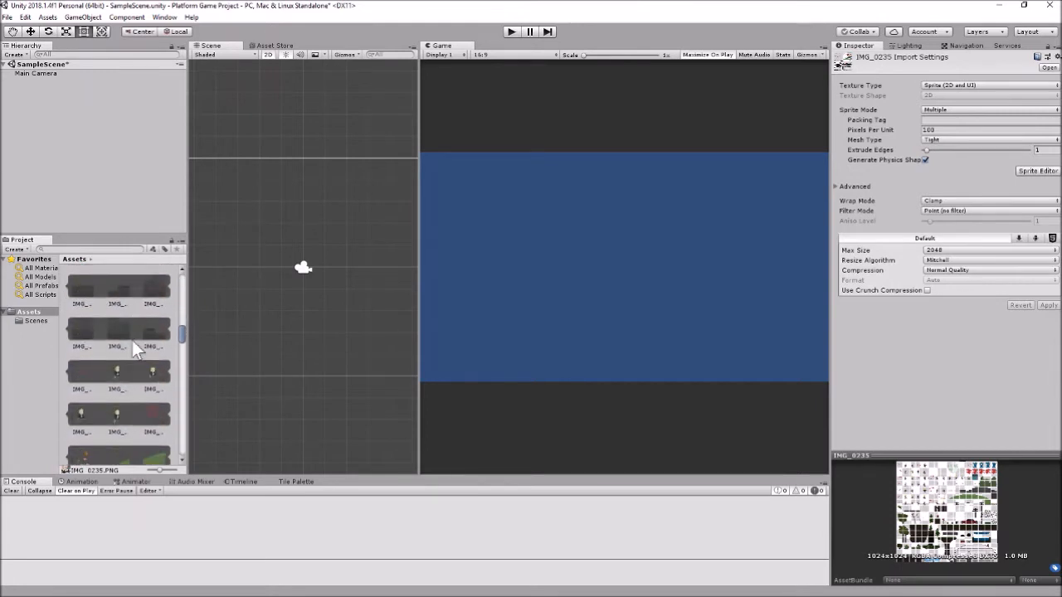
pyautogui.scroll(6, 132, 340)
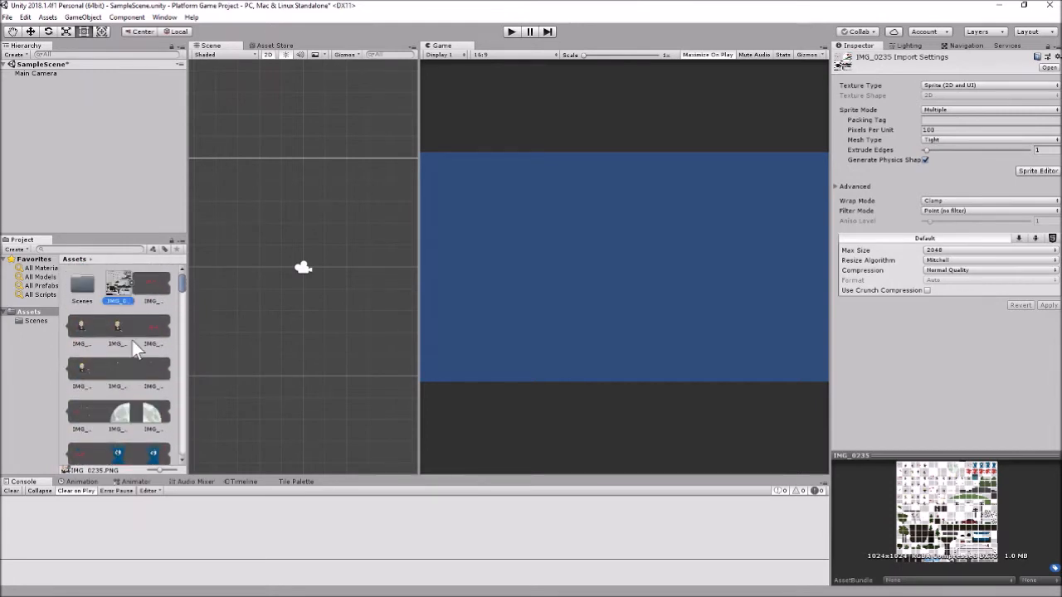
pyautogui.click(132, 283)
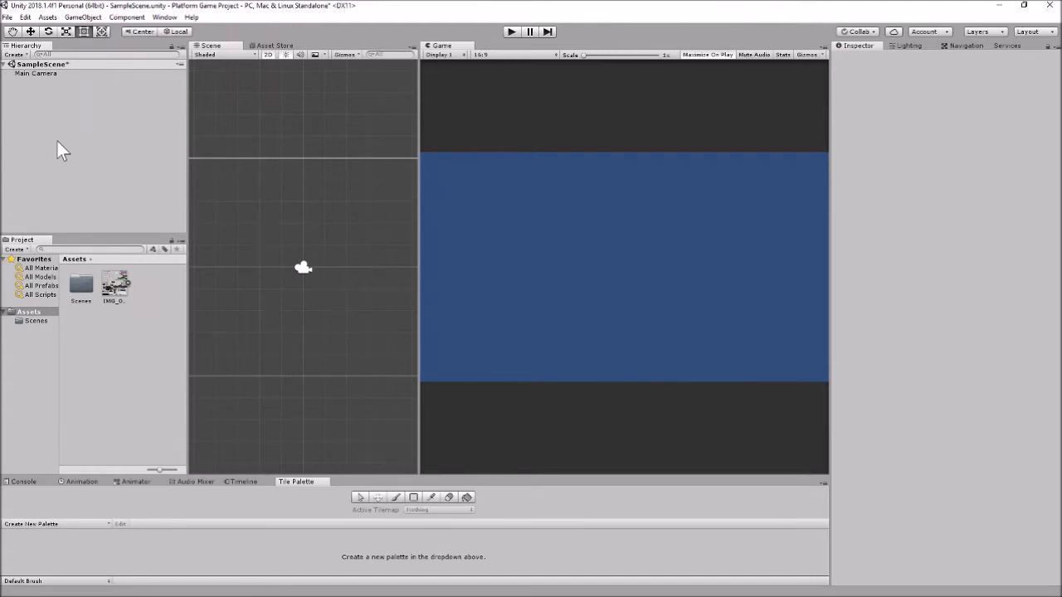
# Add a 2D Tilemap object to SampleScene.
pyautogui.click(15, 55)
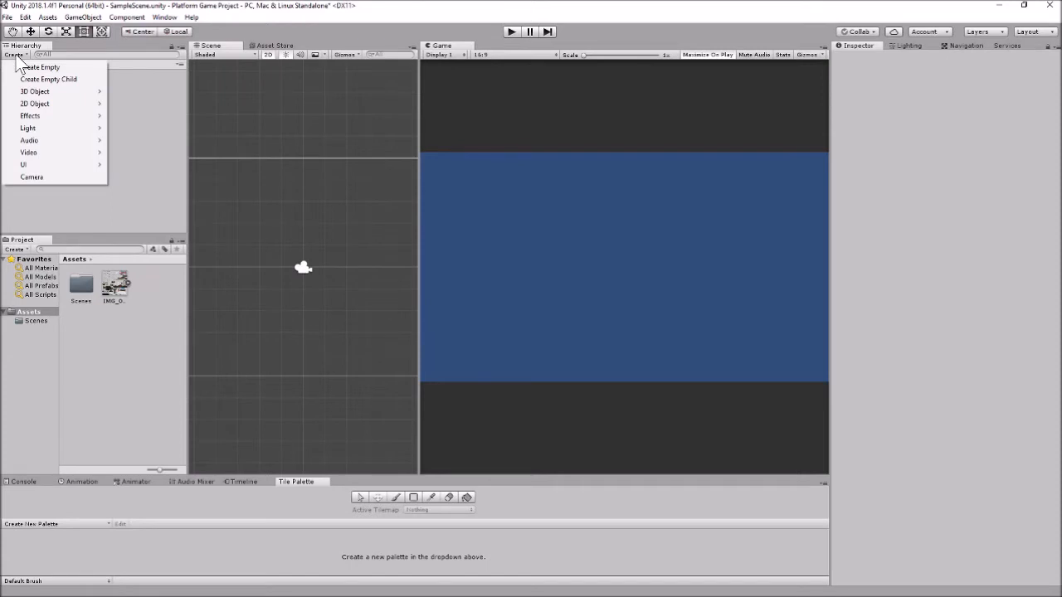
pyautogui.moveTo(59, 106)
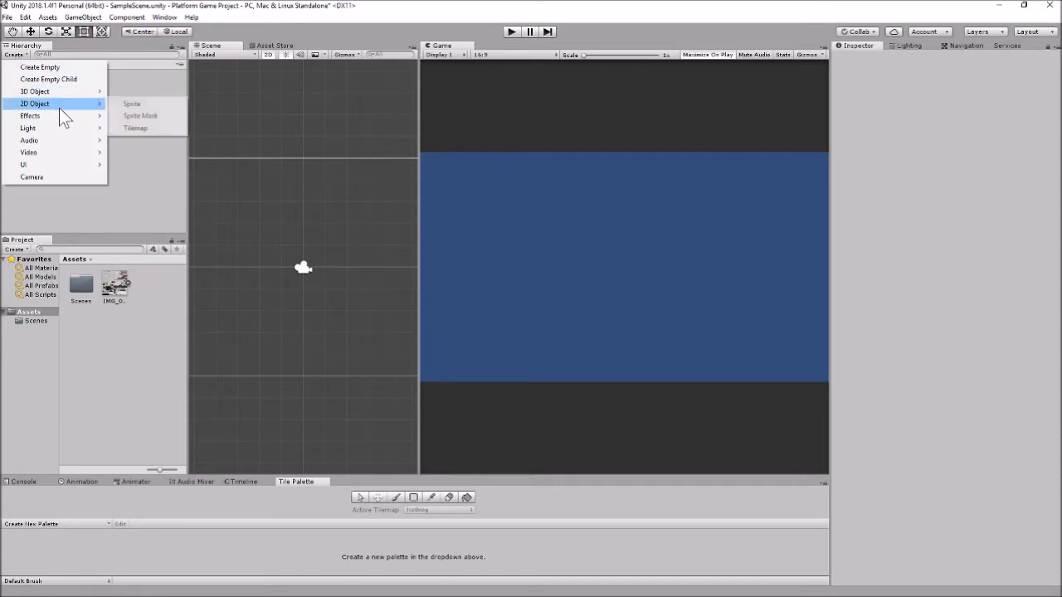
pyautogui.click(151, 128)
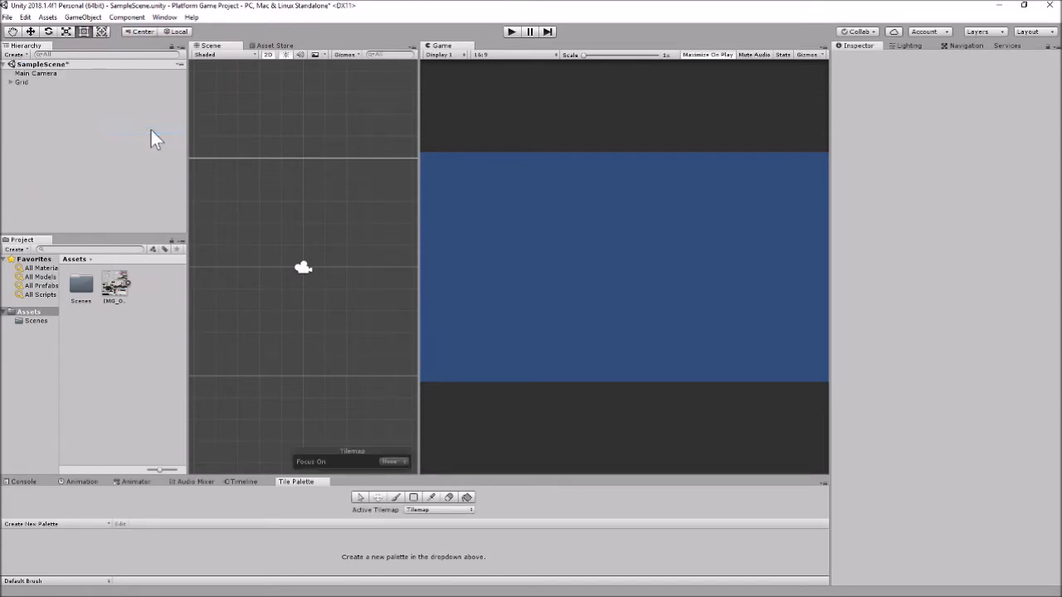
# Select the Grid object and widen the Scene view to show its cells around the camera.
pyautogui.click(20, 83)
pyautogui.scroll(-5, 265, 252)
pyautogui.moveTo(273, 251); pyautogui.dragTo(303, 262)
pyautogui.moveTo(303, 262); pyautogui.dragTo(305, 265, button='middle')
pyautogui.moveTo(417, 284); pyautogui.dragTo(619, 285)
pyautogui.scroll(5, 453, 276)
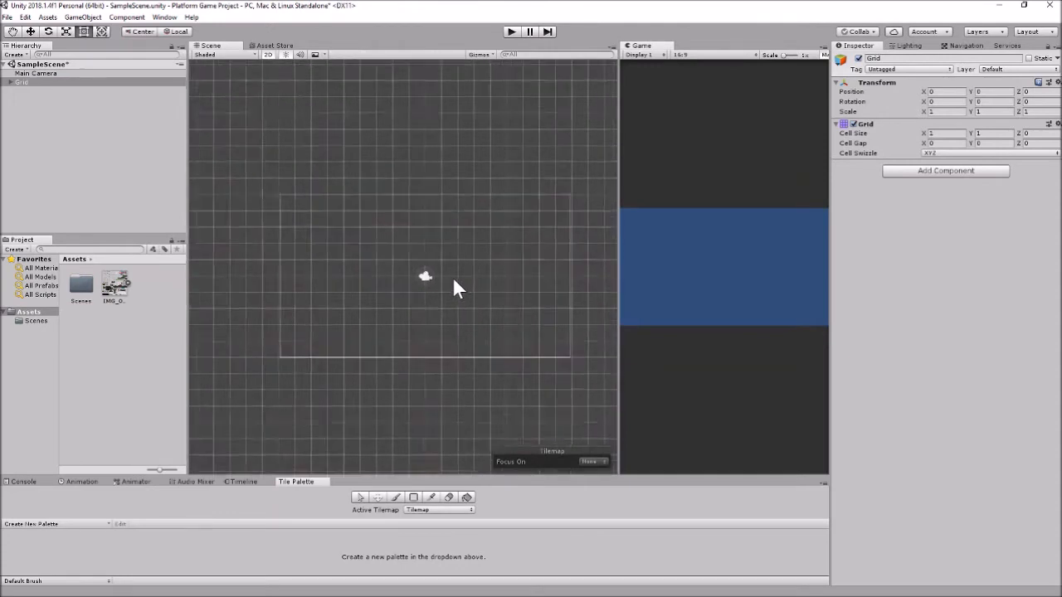
pyautogui.moveTo(458, 279); pyautogui.dragTo(450, 282, button='middle')
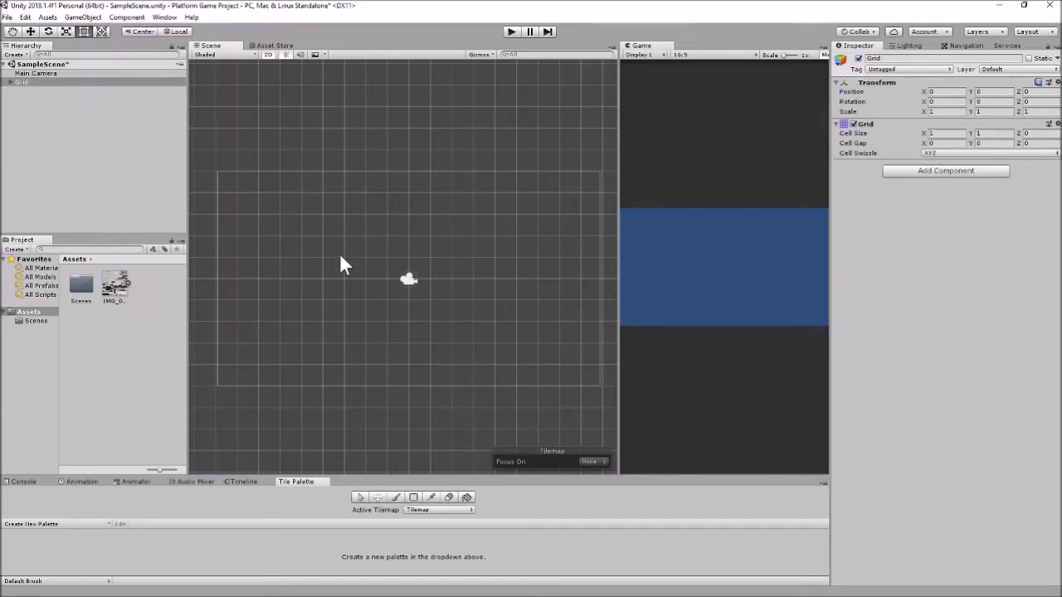
# Select the Tilemap object under Grid and enlarge the Tile Palette, keeping Tilemap as the active tilemap.
pyautogui.click(12, 83)
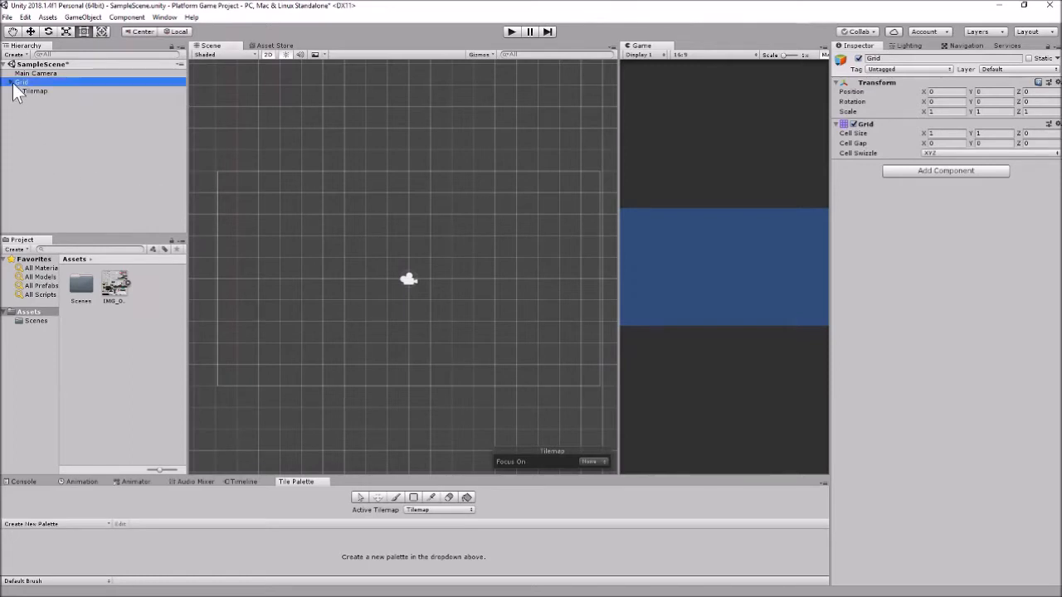
pyautogui.click(32, 92)
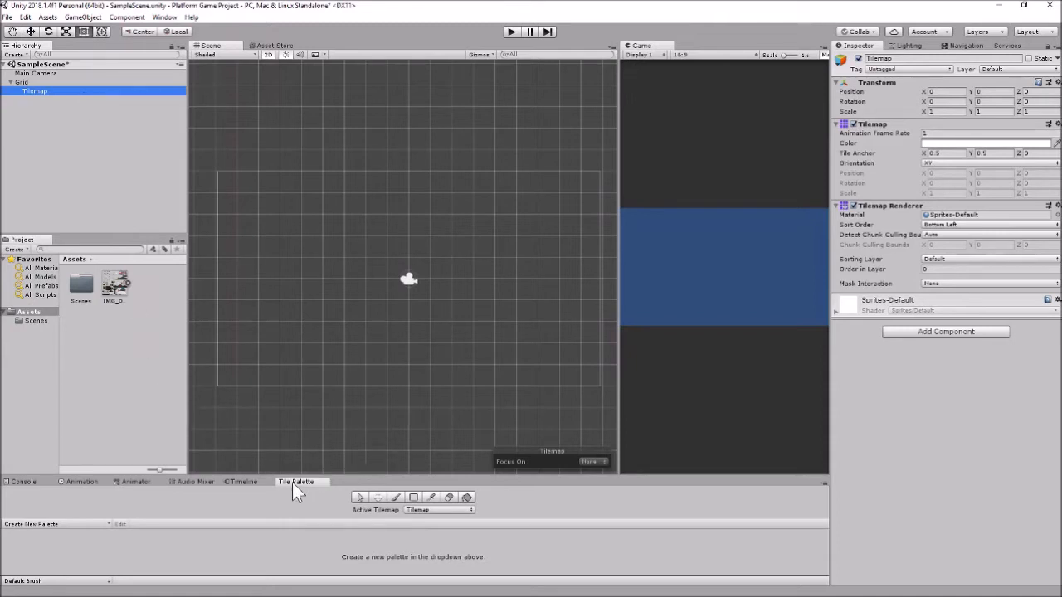
pyautogui.moveTo(300, 471); pyautogui.dragTo(312, 377)
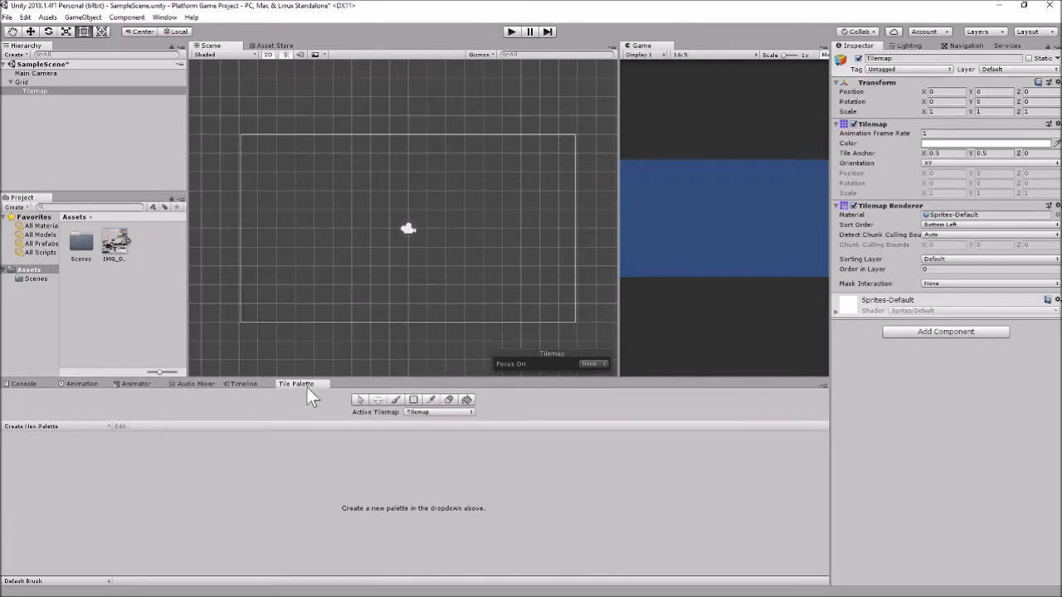
pyautogui.click(165, 16)
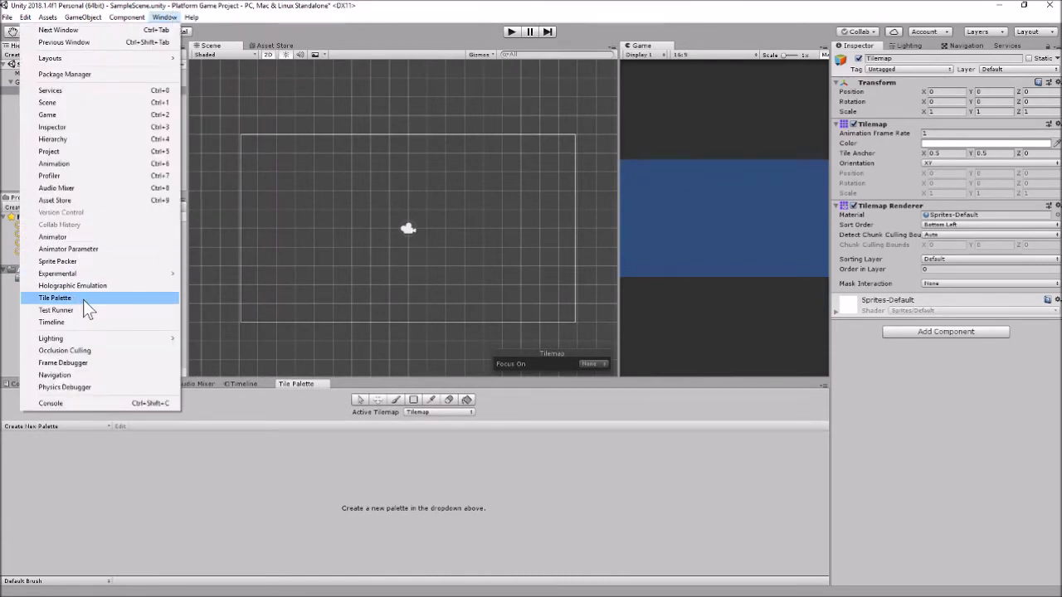
pyautogui.click(312, 510)
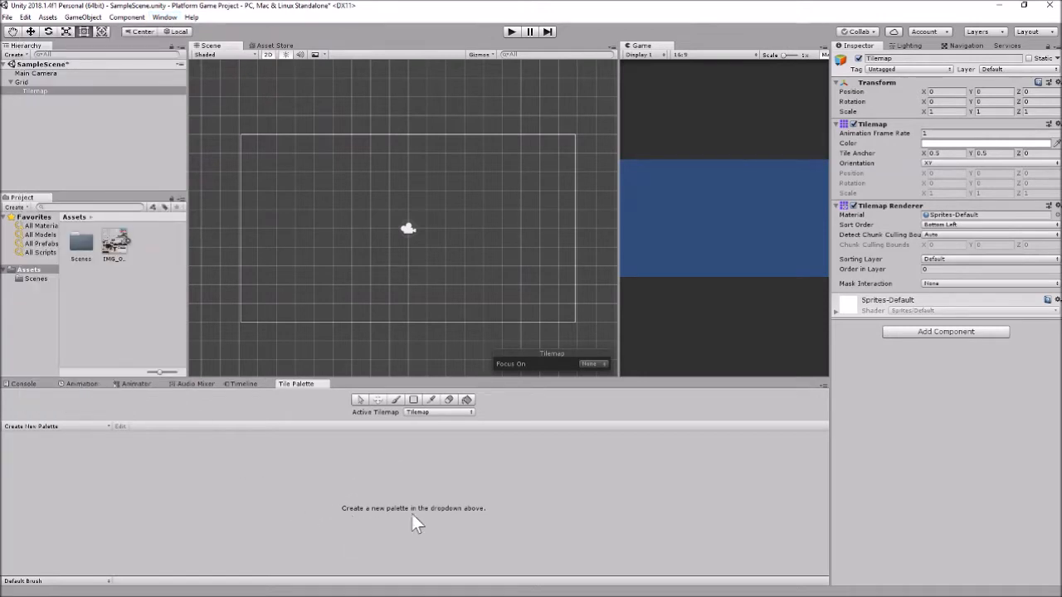
pyautogui.click(441, 411)
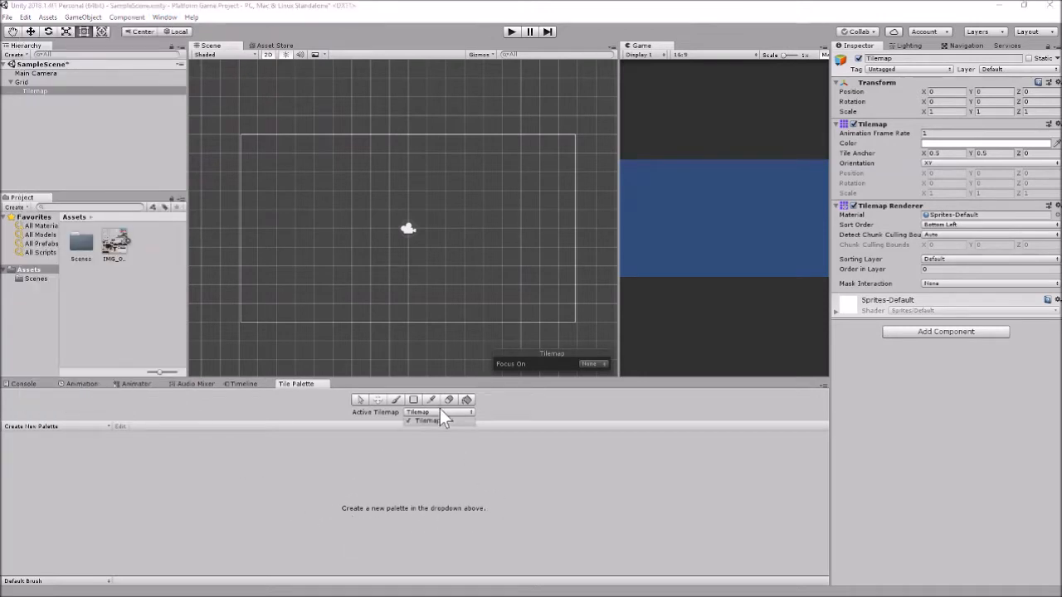
pyautogui.click(436, 420)
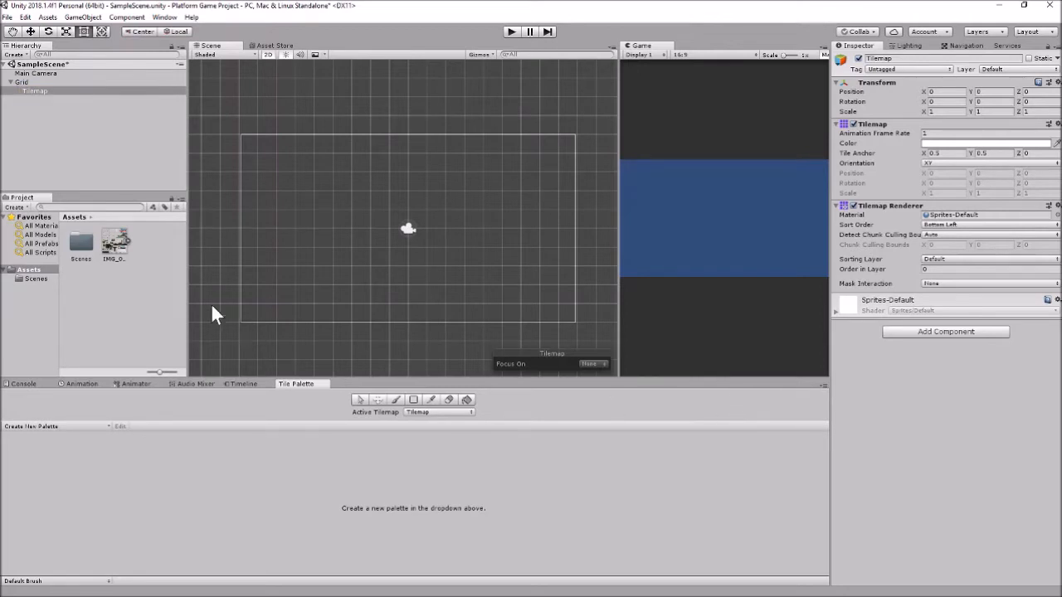
# Create a new tile palette named Sprites and save it in the project's Assets folder.
pyautogui.click(107, 425)
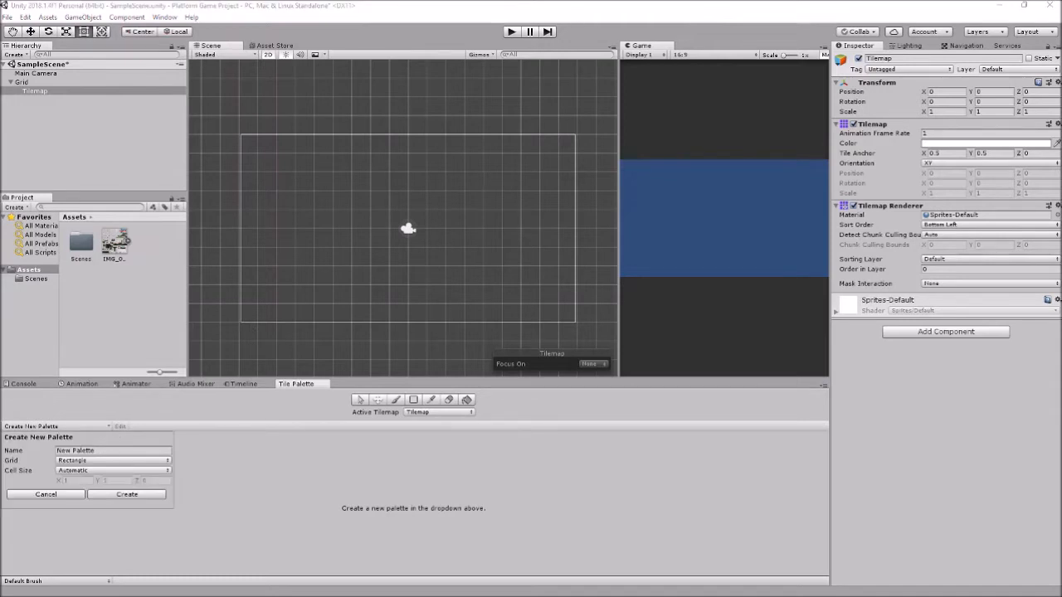
pyautogui.click(38, 450)
pyautogui.write('Sprites')
pyautogui.click(126, 494)
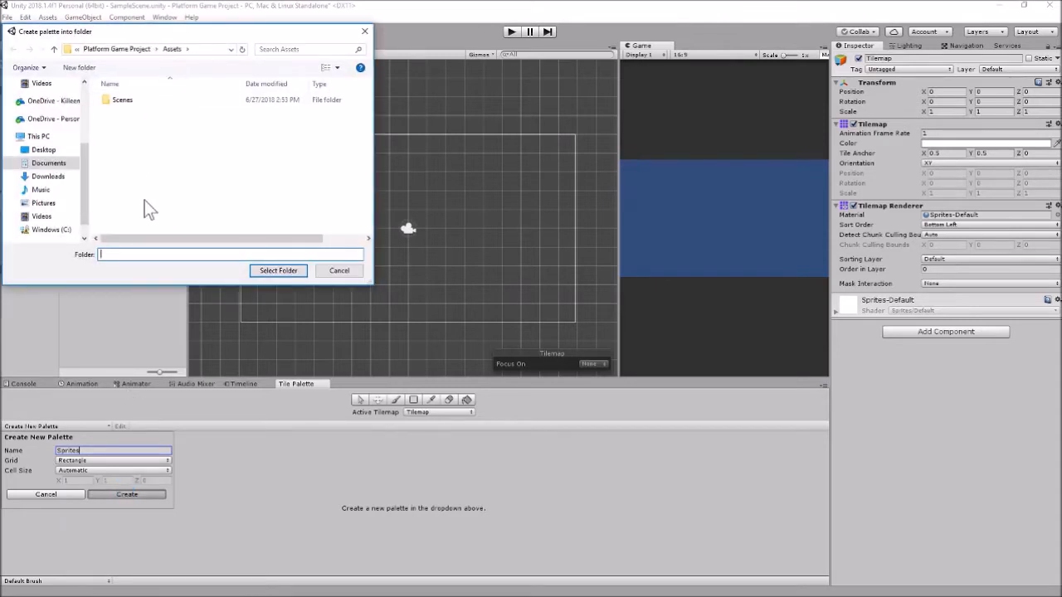
pyautogui.click(270, 271)
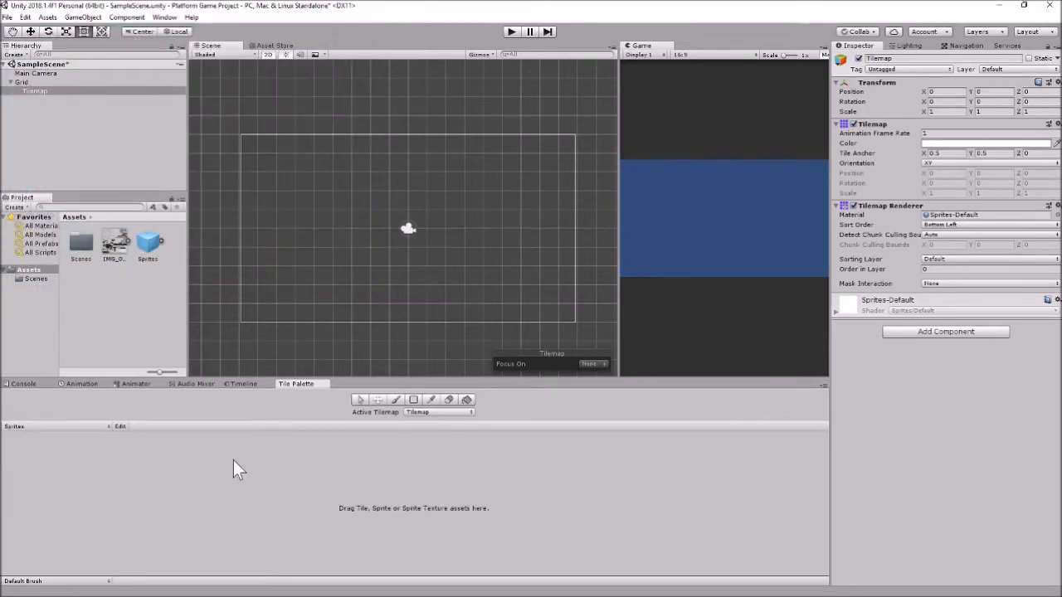
# Generate tiles from the IMG_0235 sheet in the Sprites palette, saving them in the Assets folder.
pyautogui.moveTo(113, 243); pyautogui.dragTo(265, 467)
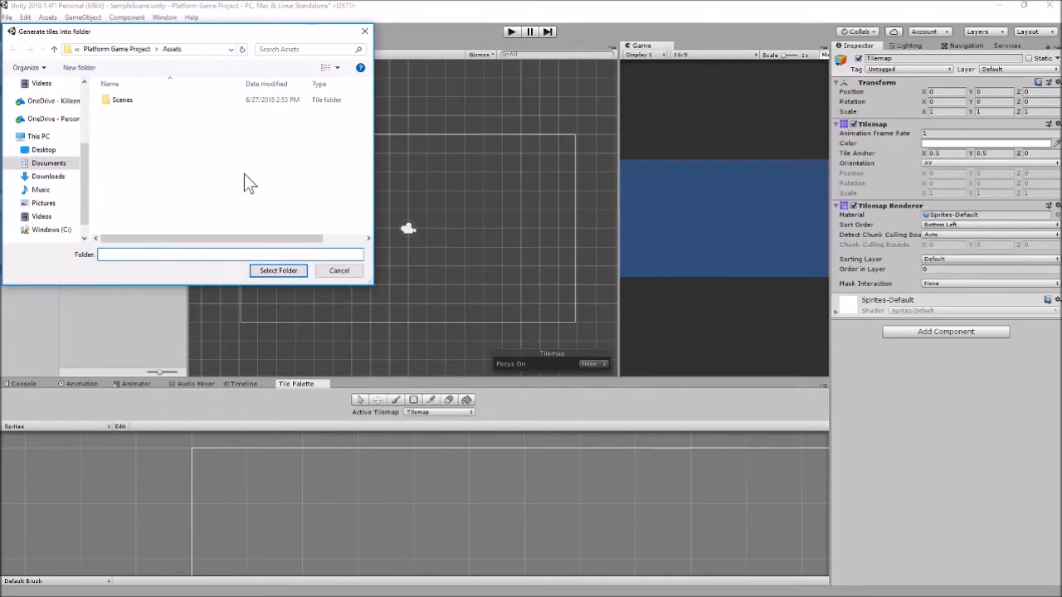
pyautogui.click(172, 49)
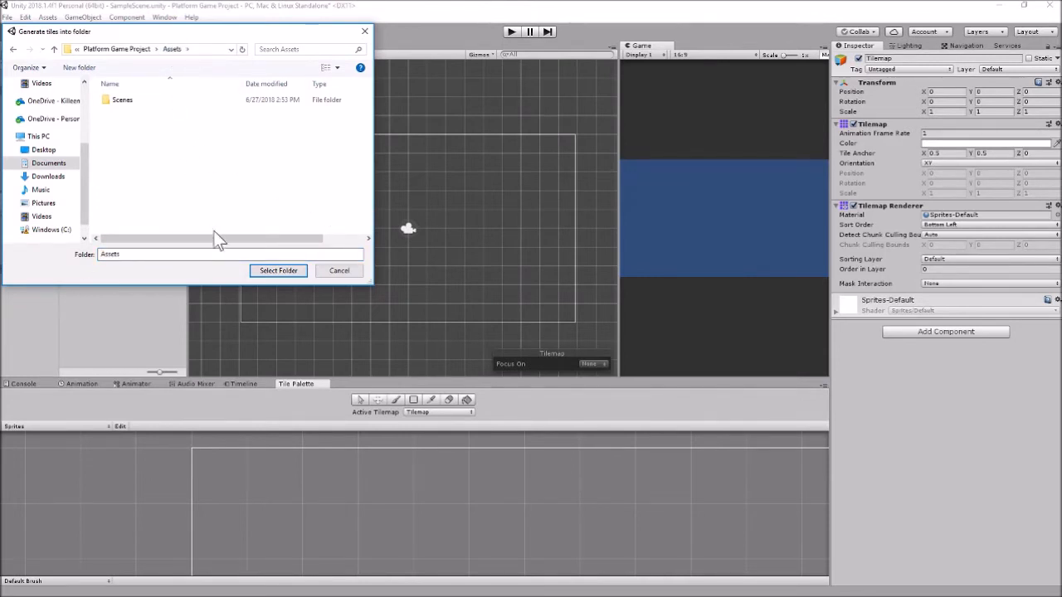
pyautogui.click(279, 271)
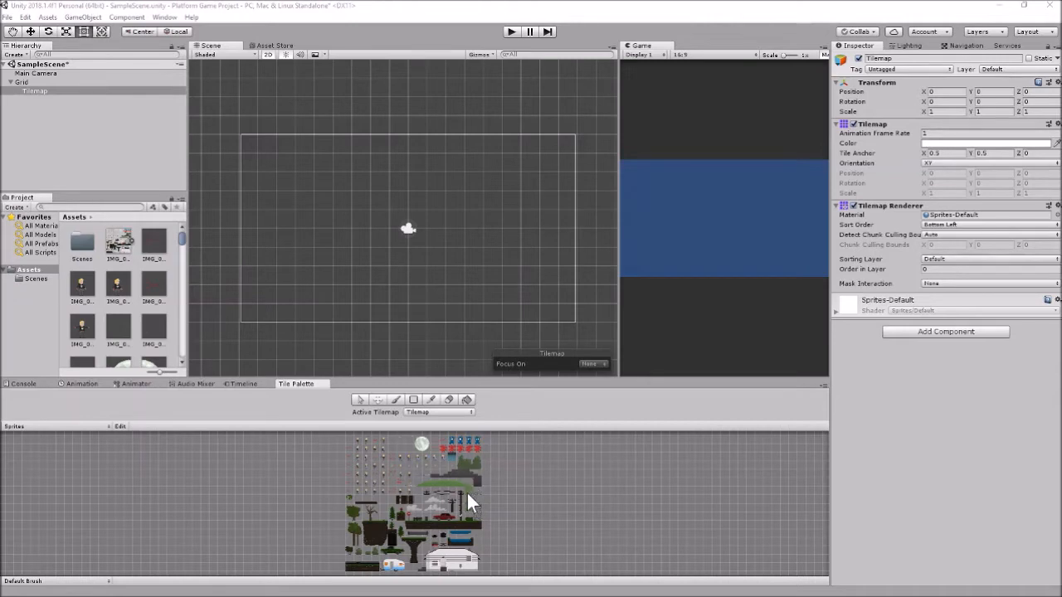
# Enlarge the Tile Palette further and examine the character, scenery, vehicle and ground tiles in the Sprites palette.
pyautogui.moveTo(467, 367); pyautogui.dragTo(468, 317)
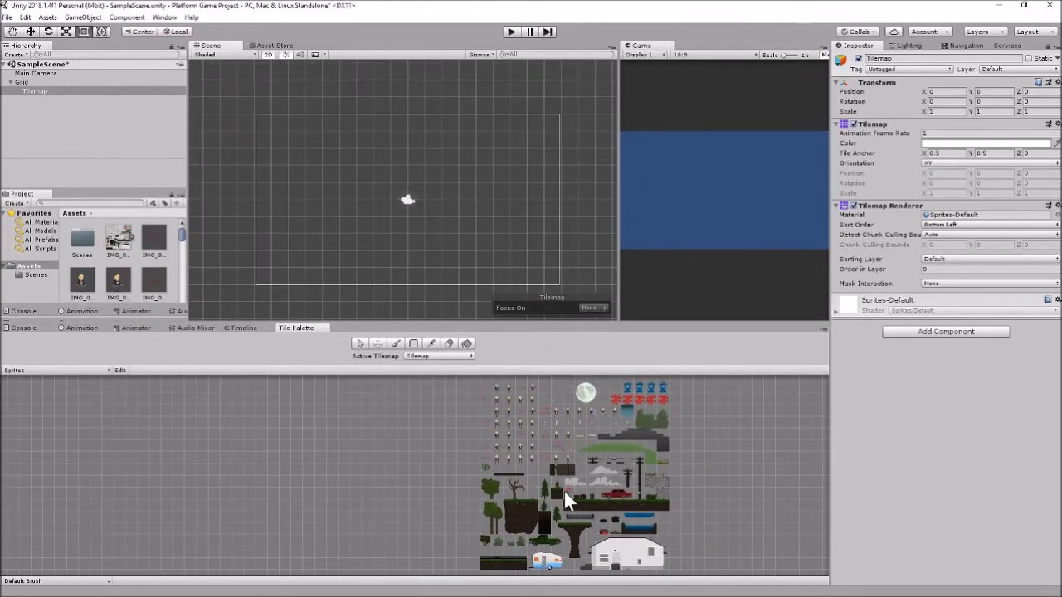
pyautogui.scroll(3, 568, 486)
pyautogui.scroll(3, 559, 483)
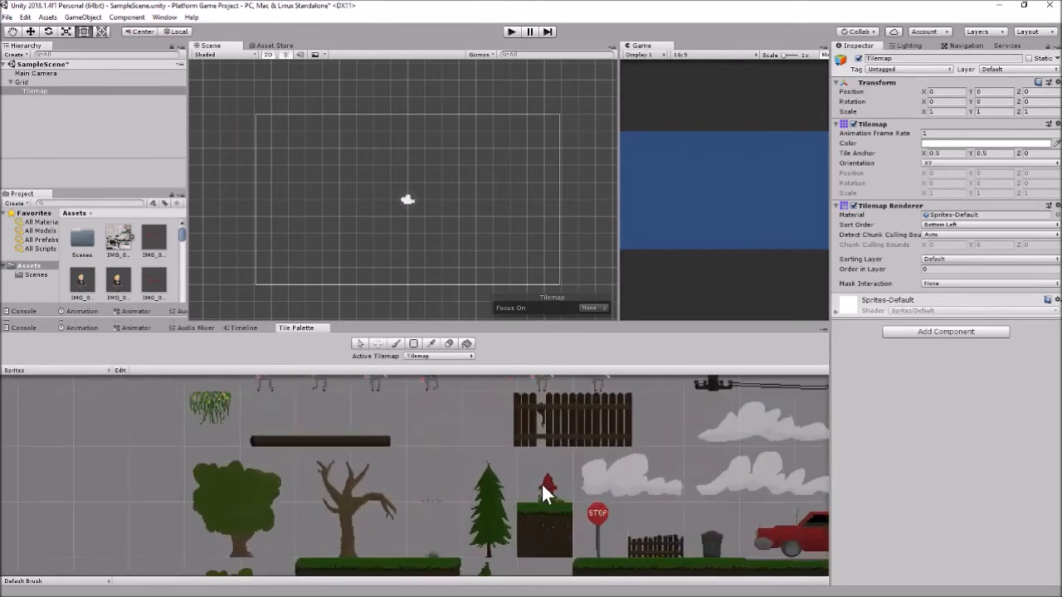
pyautogui.scroll(-5, 541, 485)
pyautogui.scroll(-3, 580, 497)
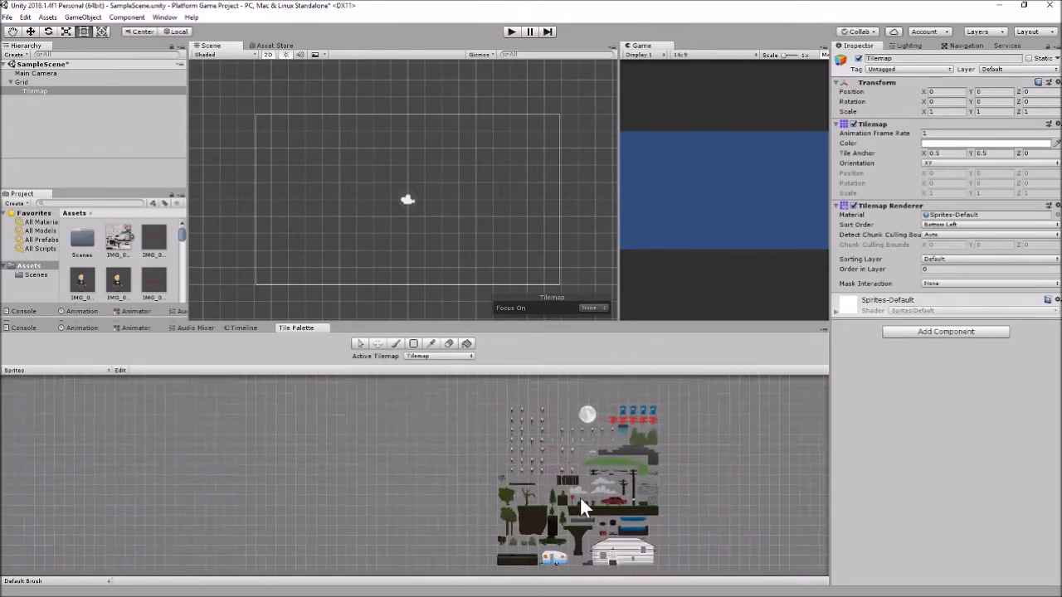
pyautogui.moveTo(468, 459); pyautogui.dragTo(444, 504, button='middle')
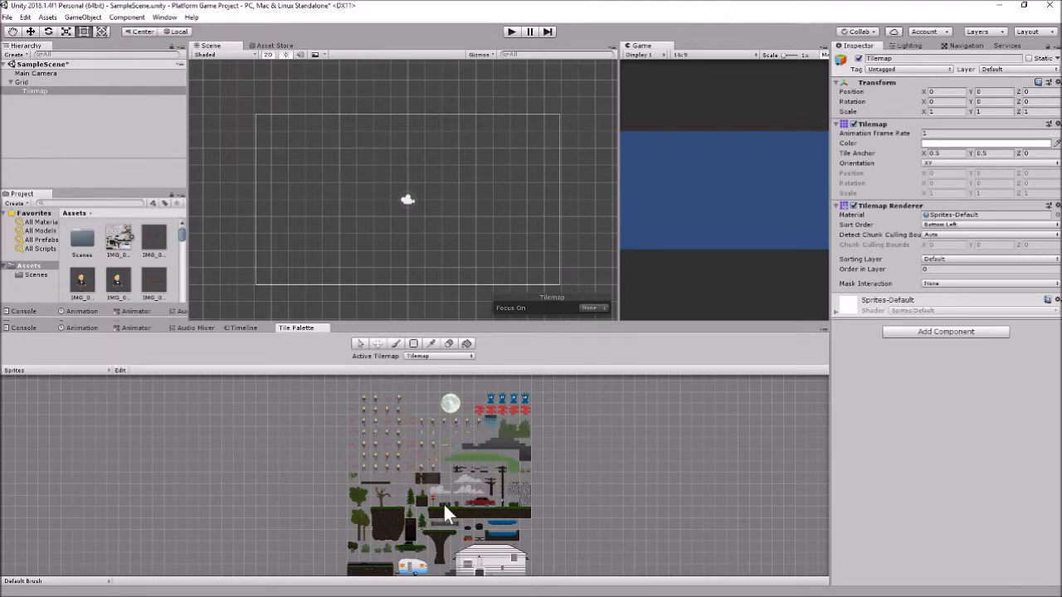
pyautogui.moveTo(443, 503)
pyautogui.mouseDown(button='middle')
pyautogui.moveTo(440, 468)
pyautogui.moveTo(438, 483)
pyautogui.mouseUp(button='middle')
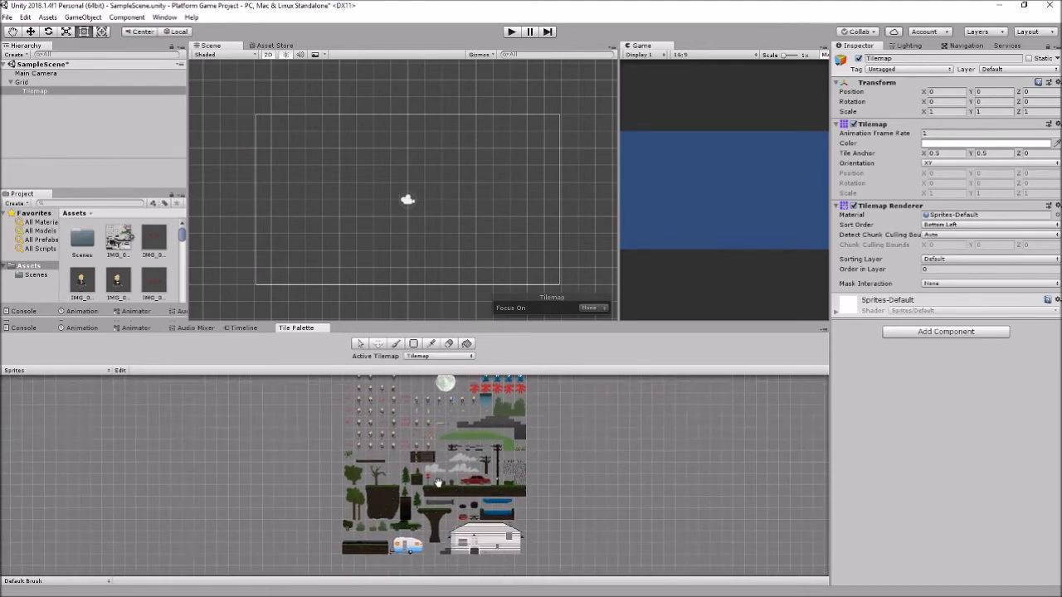
pyautogui.scroll(8, 439, 484)
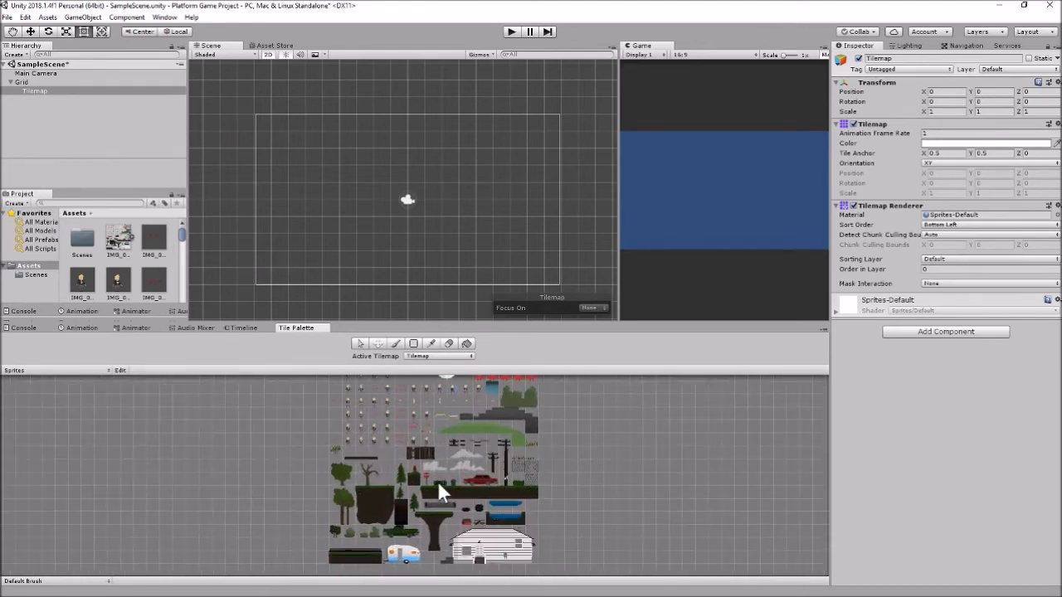
pyautogui.scroll(-10, 437, 481)
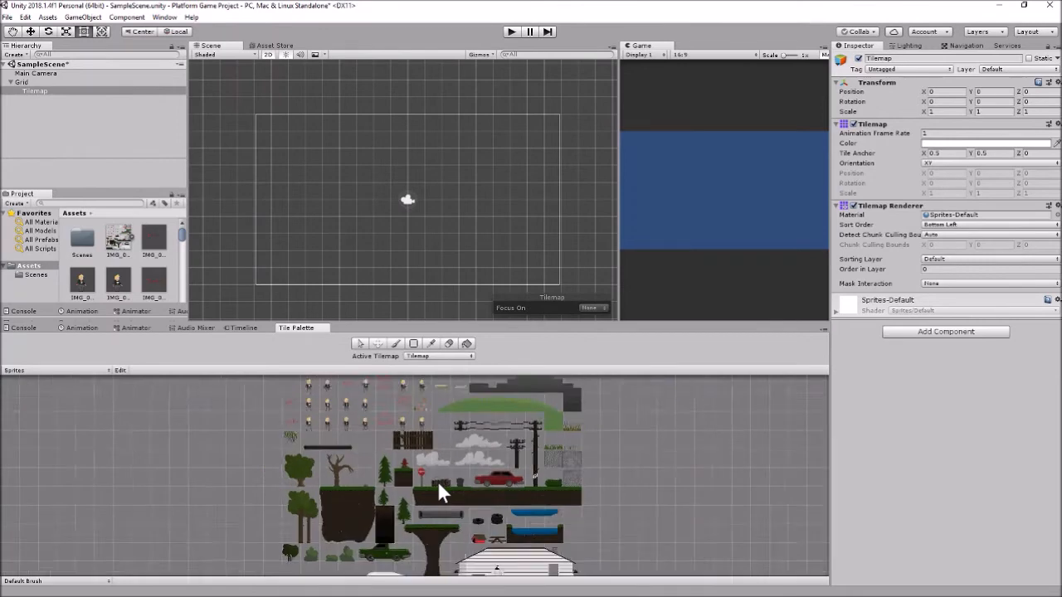
pyautogui.scroll(1, 422, 474)
pyautogui.moveTo(424, 477); pyautogui.dragTo(424, 501, button='middle')
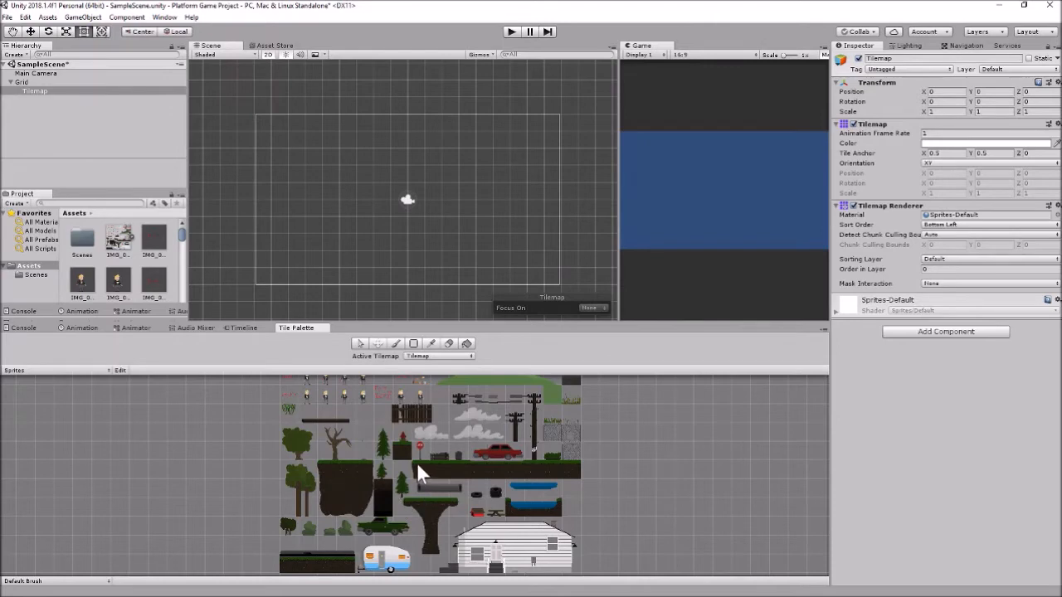
# Pick the full long grass-topped ground strip below the red car in the Sprites palette as the brush tiles.
pyautogui.press('b')
pyautogui.press('i')
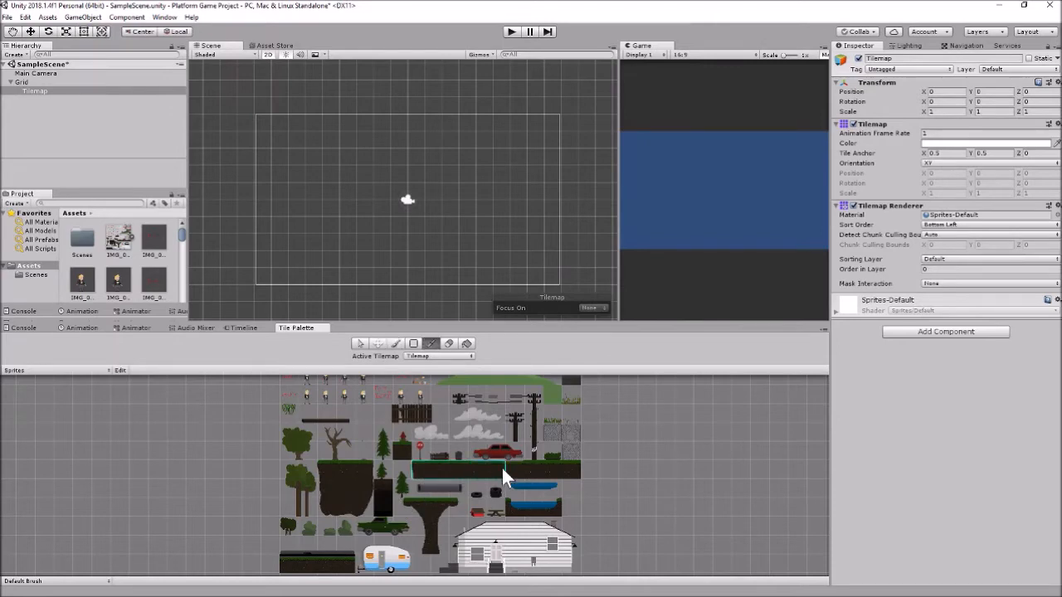
pyautogui.press('b')
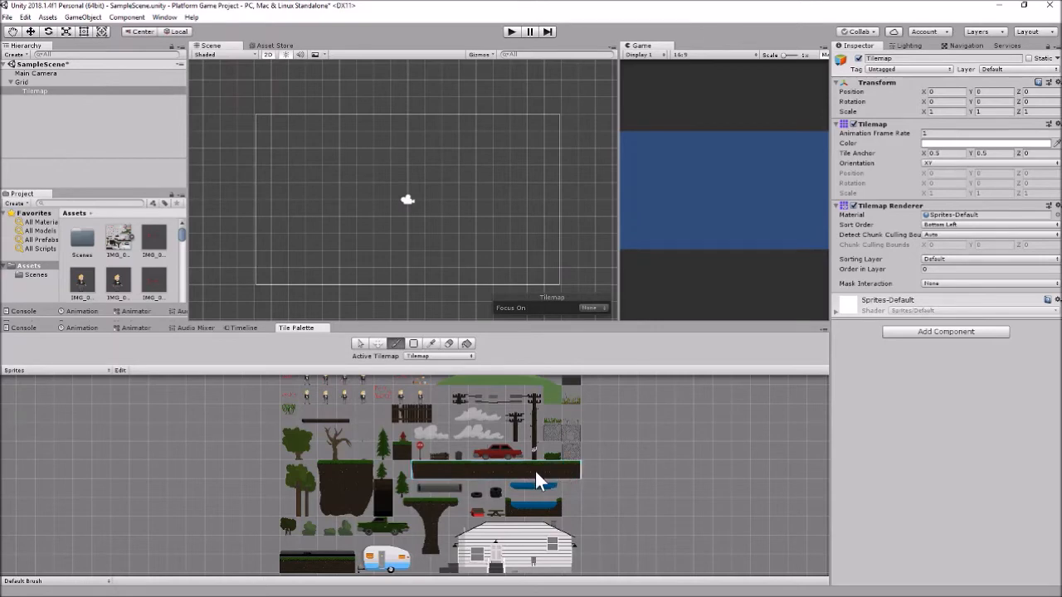
pyautogui.press('i')
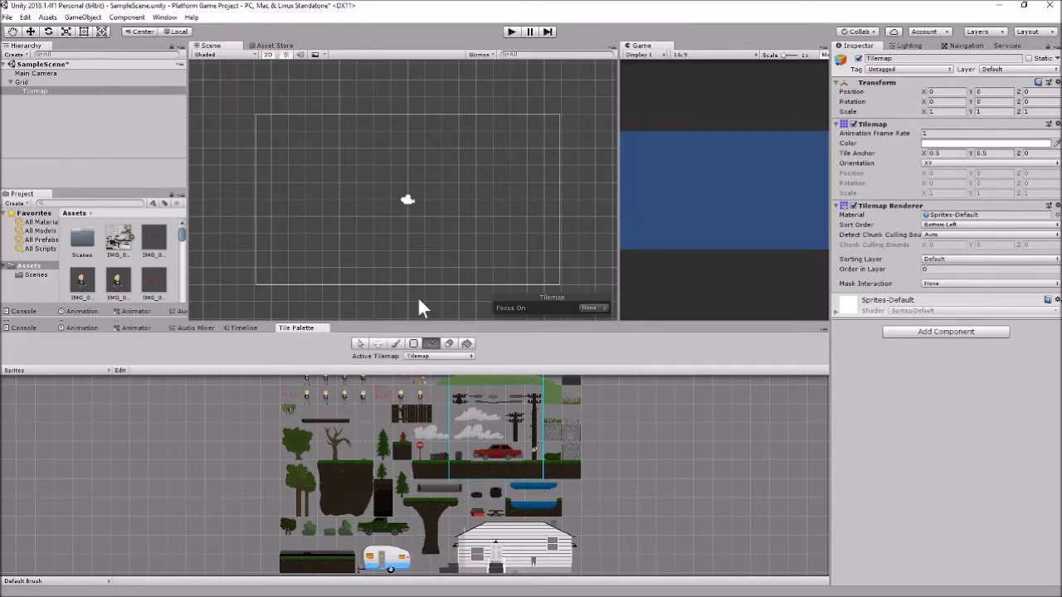
pyautogui.moveTo(537, 475); pyautogui.dragTo(496, 449)
pyautogui.press('b')
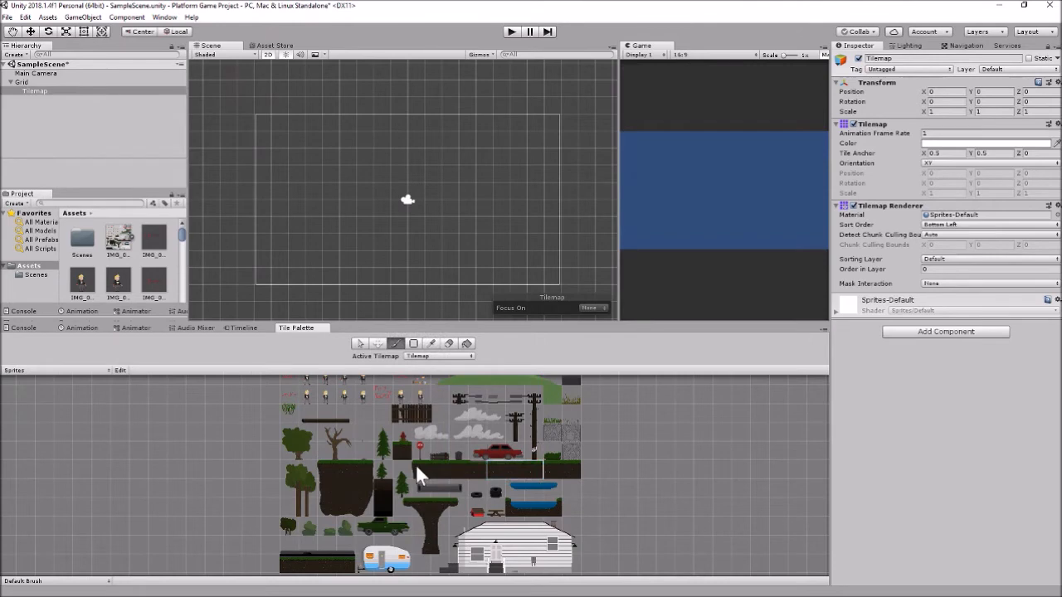
pyautogui.press('i')
pyautogui.moveTo(416, 463); pyautogui.dragTo(465, 464)
pyautogui.moveTo(558, 469); pyautogui.dragTo(570, 467)
pyautogui.press('b')
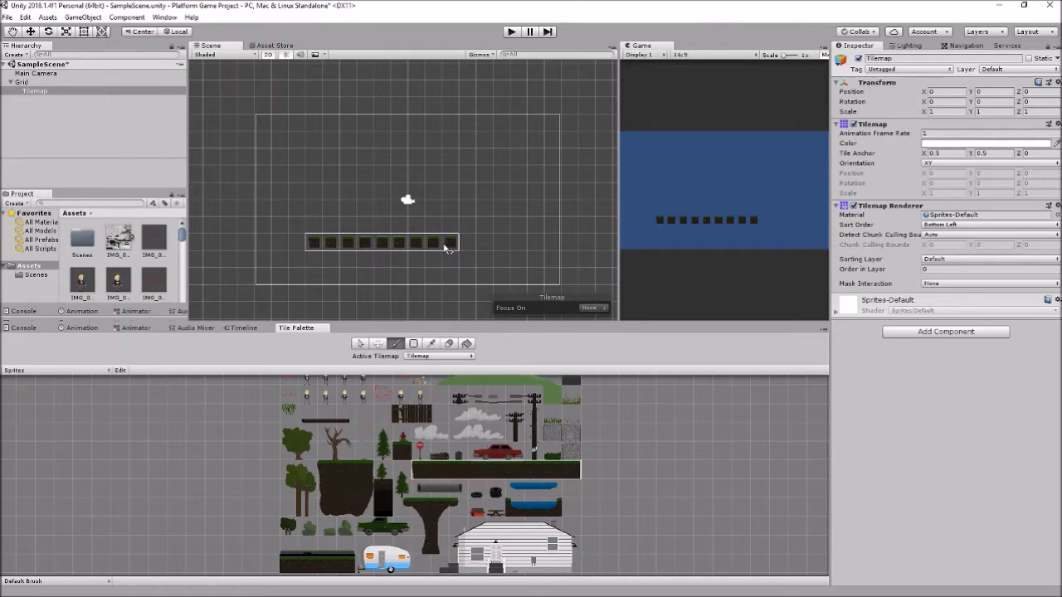
# Try painting the long ground strip along the lower part of the camera frame, and undo the painted tiles.
pyautogui.click(398, 284)
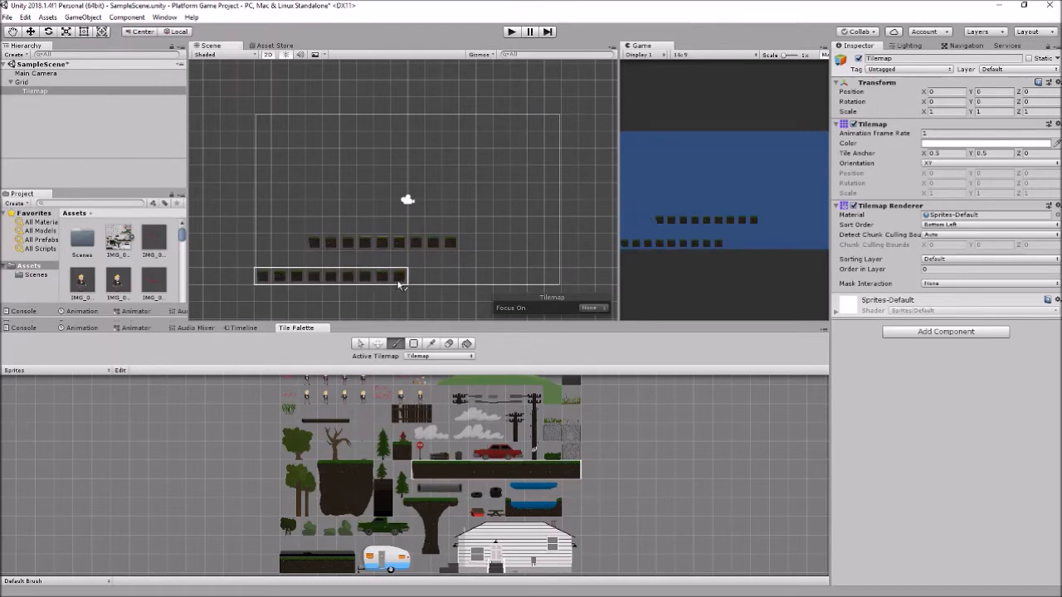
pyautogui.hotkey('ctrl', 'z')
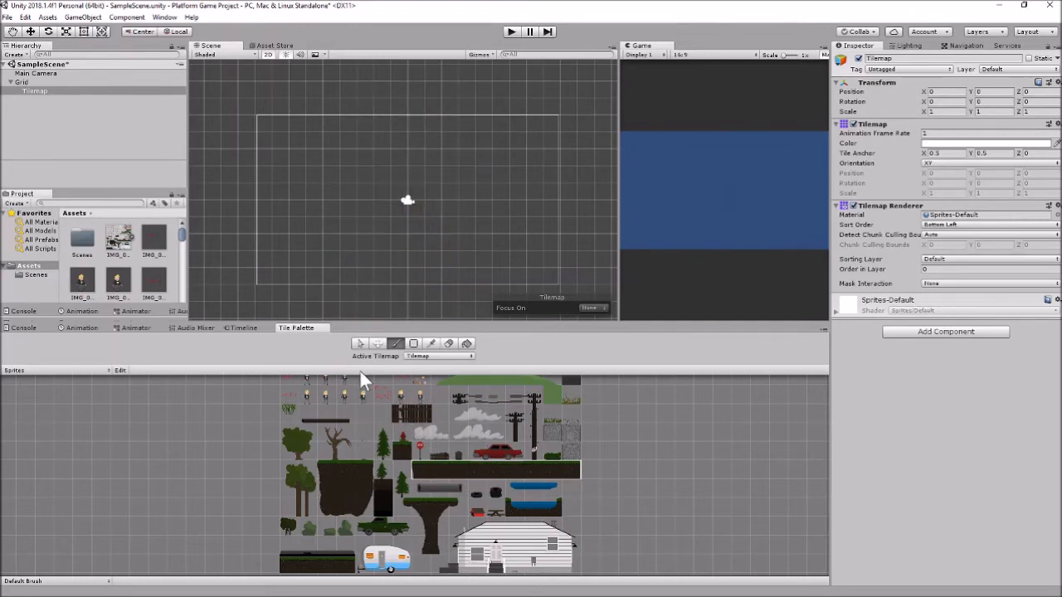
pyautogui.click(360, 342)
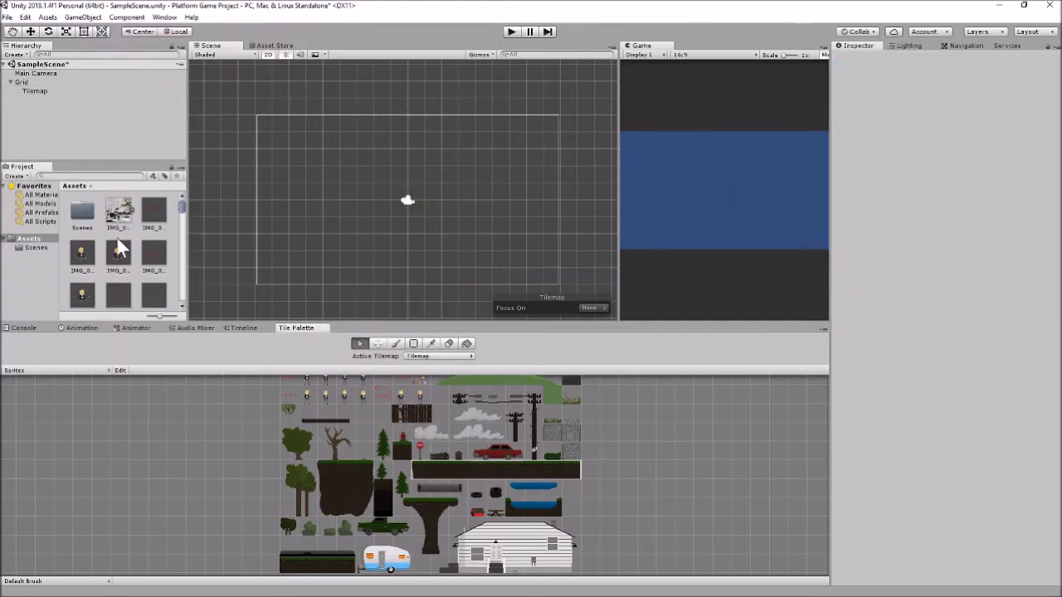
# Set the IMG_0235 sprite sheet's Pixels Per Unit to 64 and apply the import settings.
pyautogui.click(119, 212)
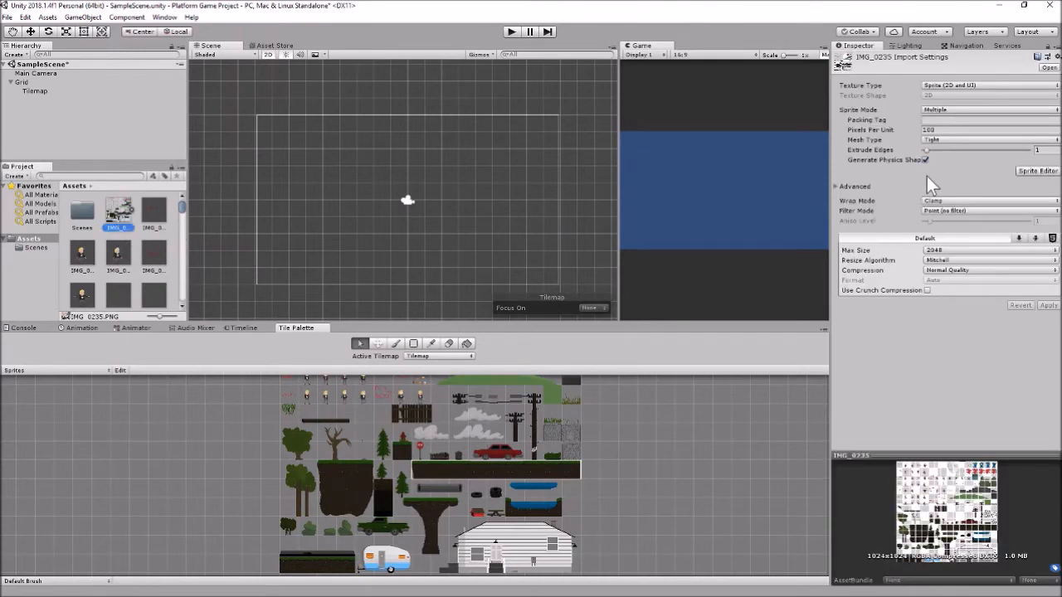
pyautogui.click(947, 130)
pyautogui.write('64')
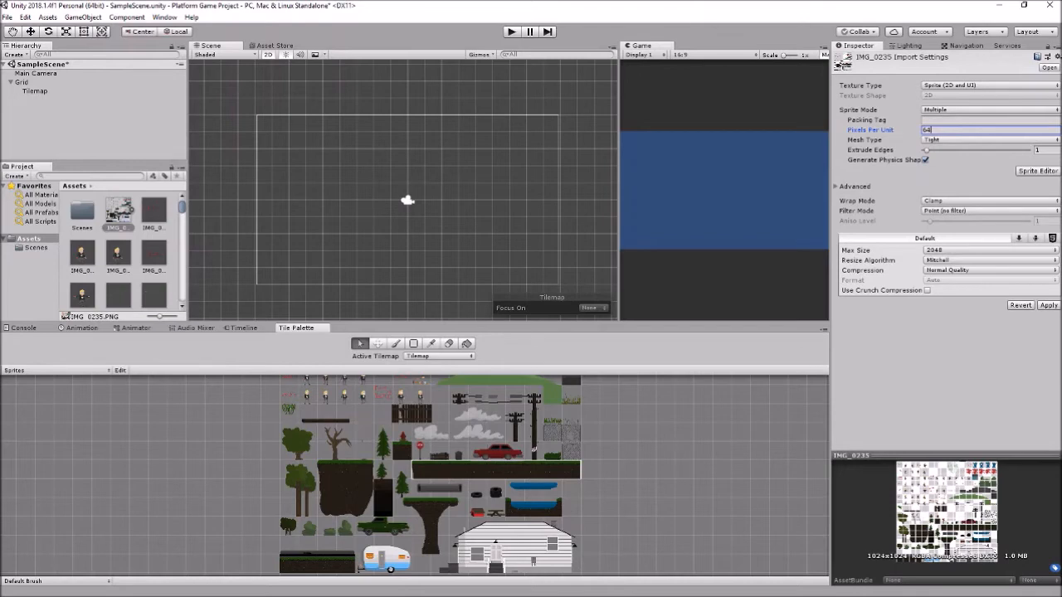
pyautogui.click(1048, 305)
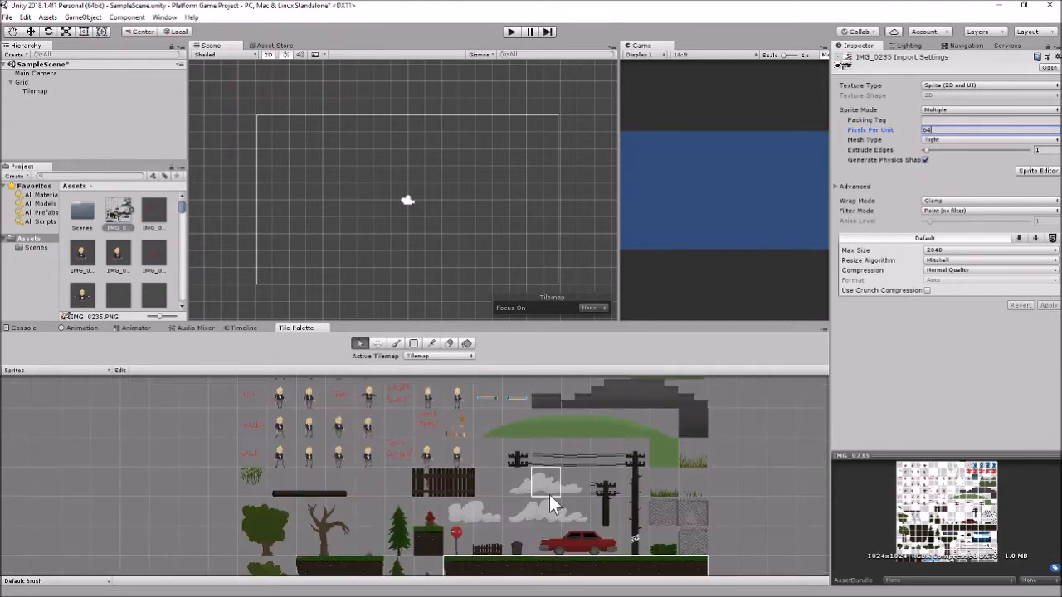
# Paint the long grass-topped ground strip inside the camera frame's lower-left corner, one row above its bottom edge.
pyautogui.scroll(-1, 549, 495)
pyautogui.click(395, 343)
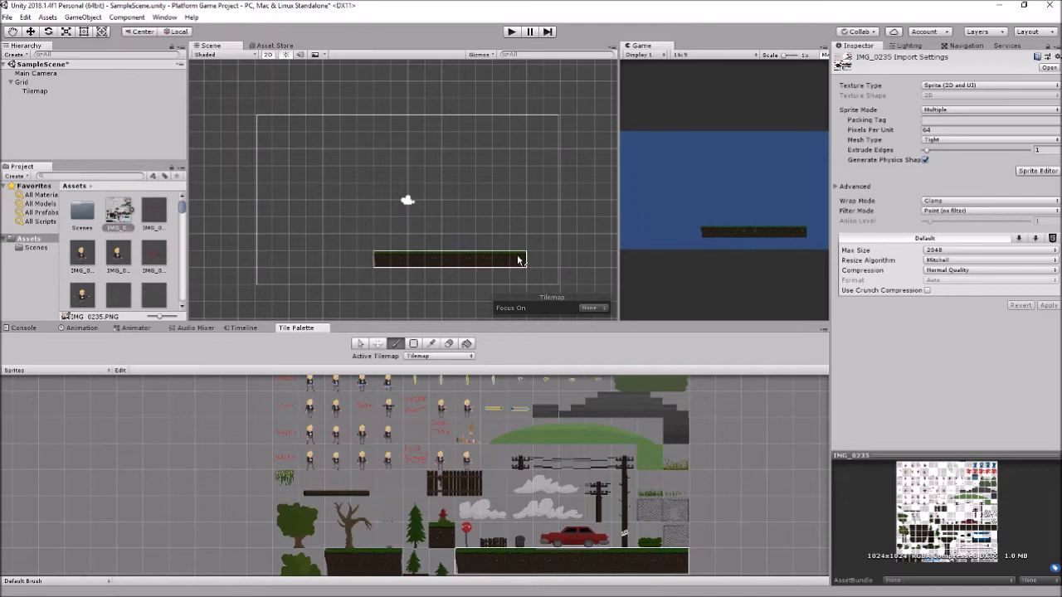
pyautogui.click(403, 262)
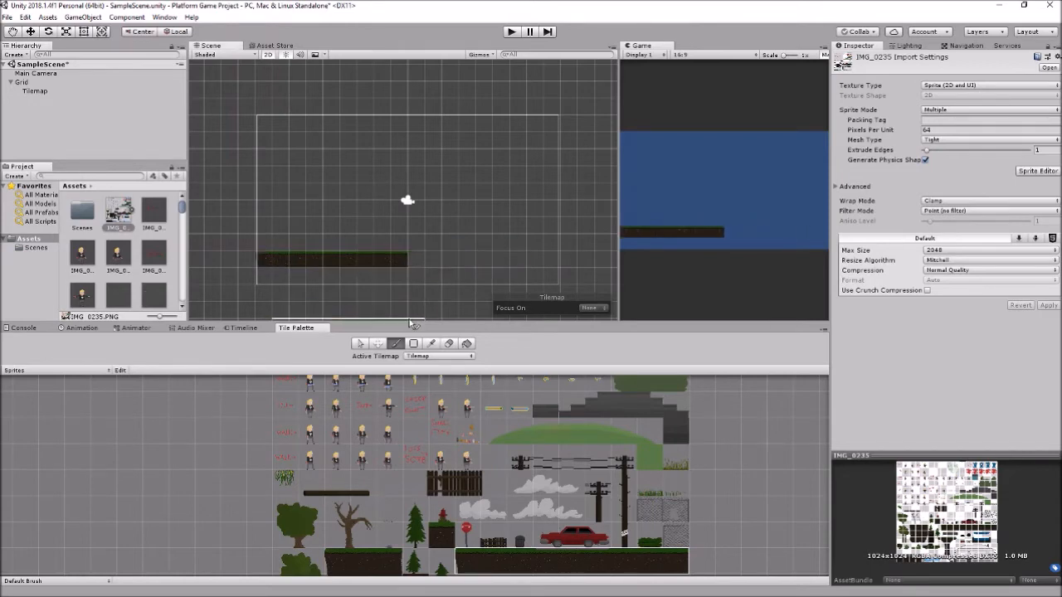
# Paint a single ground tile a few cells beyond the strip's right end and erase it.
pyautogui.scroll(-3, 523, 494)
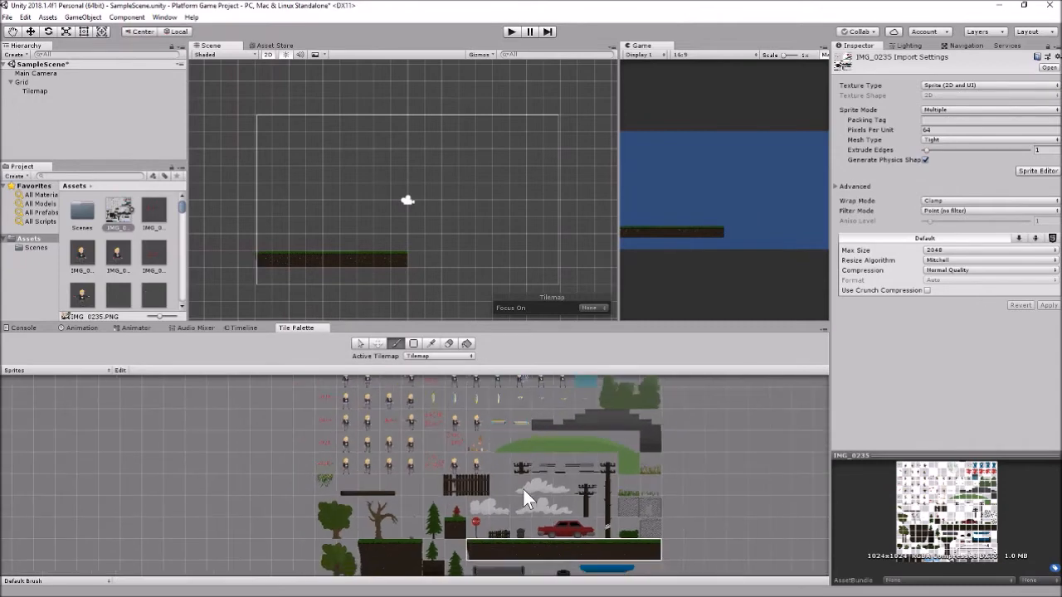
pyautogui.click(560, 553)
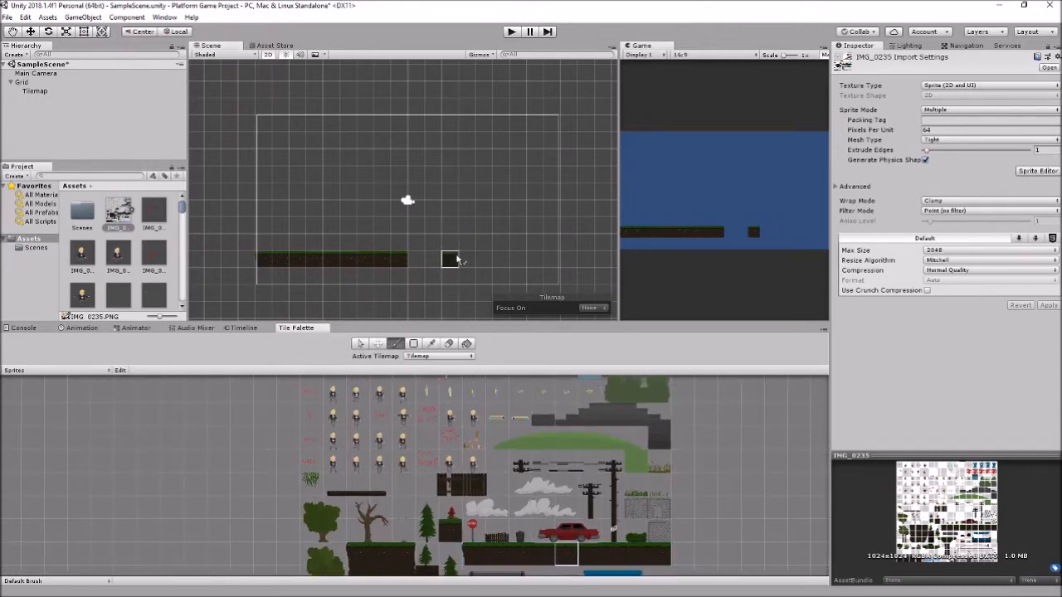
pyautogui.click(448, 343)
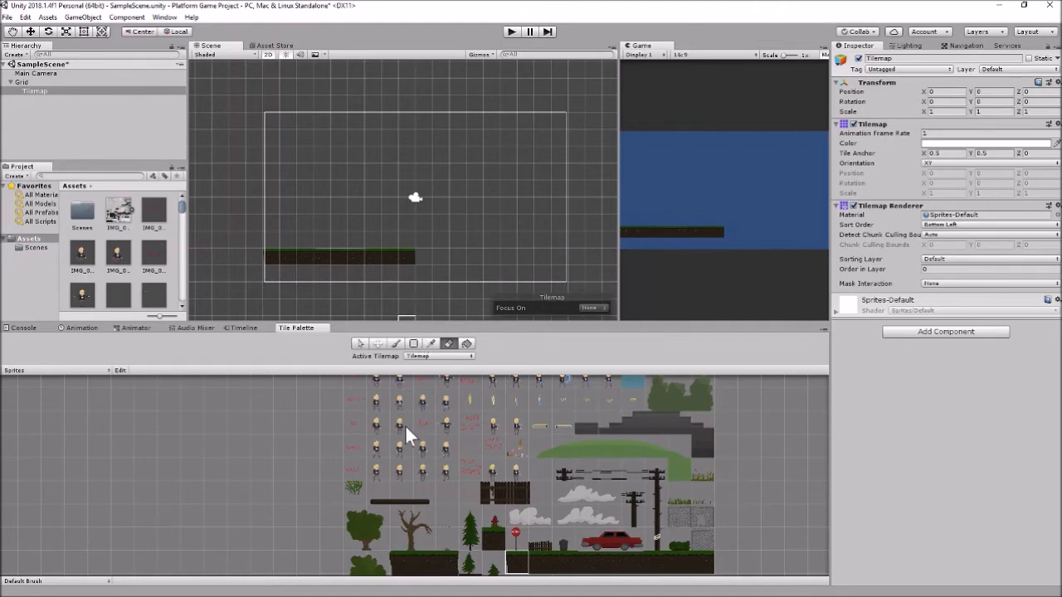
# Paint the three-by-three grass-topped dirt block against the ground strip's right end, rising two rows above it.
pyautogui.scroll(-4, 431, 436)
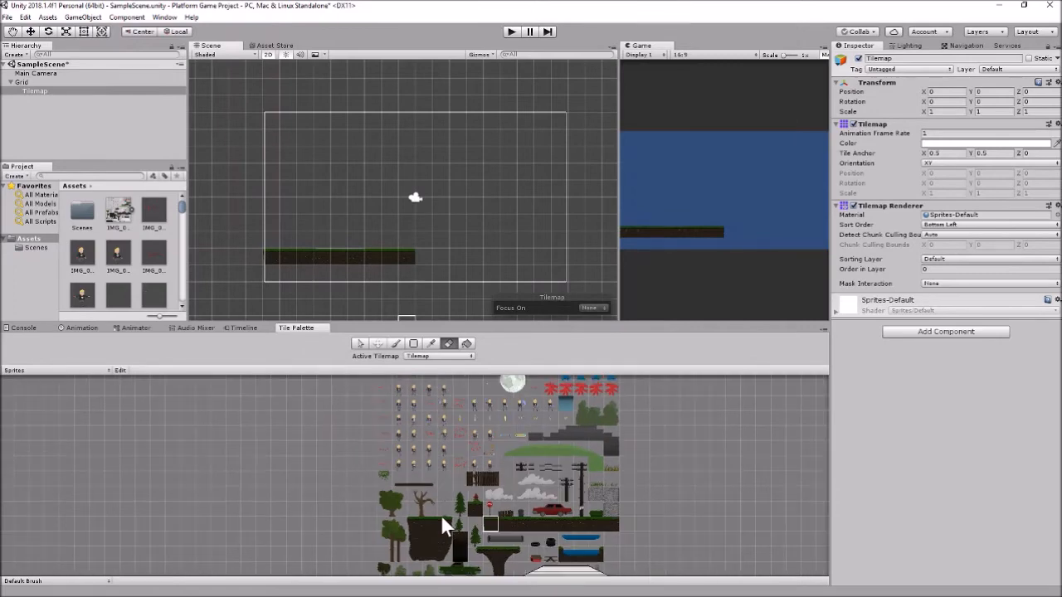
pyautogui.moveTo(408, 521); pyautogui.dragTo(447, 559)
pyautogui.click(396, 344)
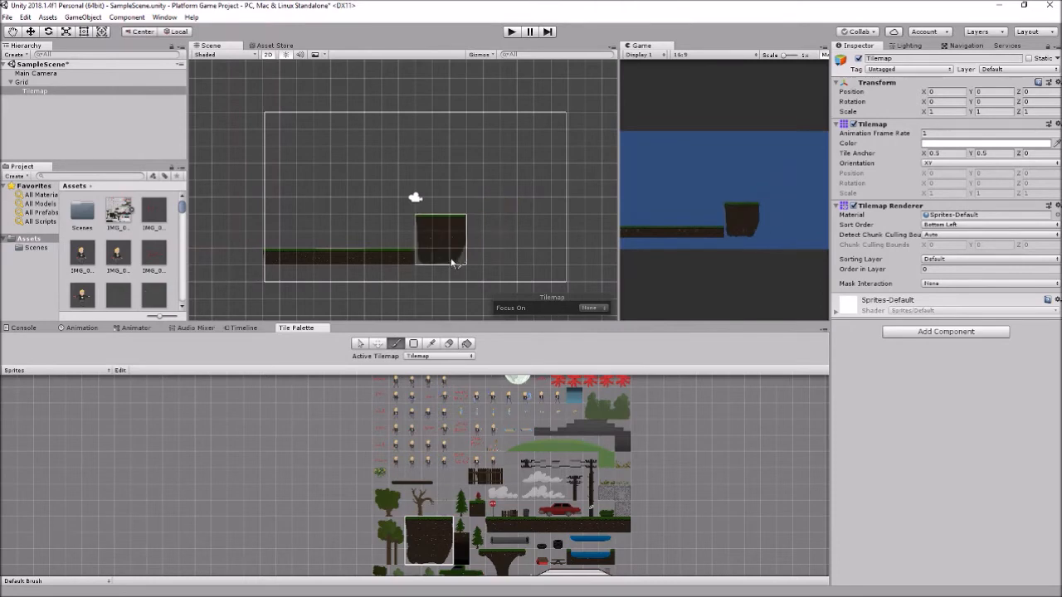
pyautogui.click(463, 267)
# Paint only the wide grass-topped cap of the T-shaped pillar above and to the right of the dirt block.
pyautogui.moveTo(505, 564); pyautogui.dragTo(477, 477, button='middle')
pyautogui.scroll(-2, 477, 478)
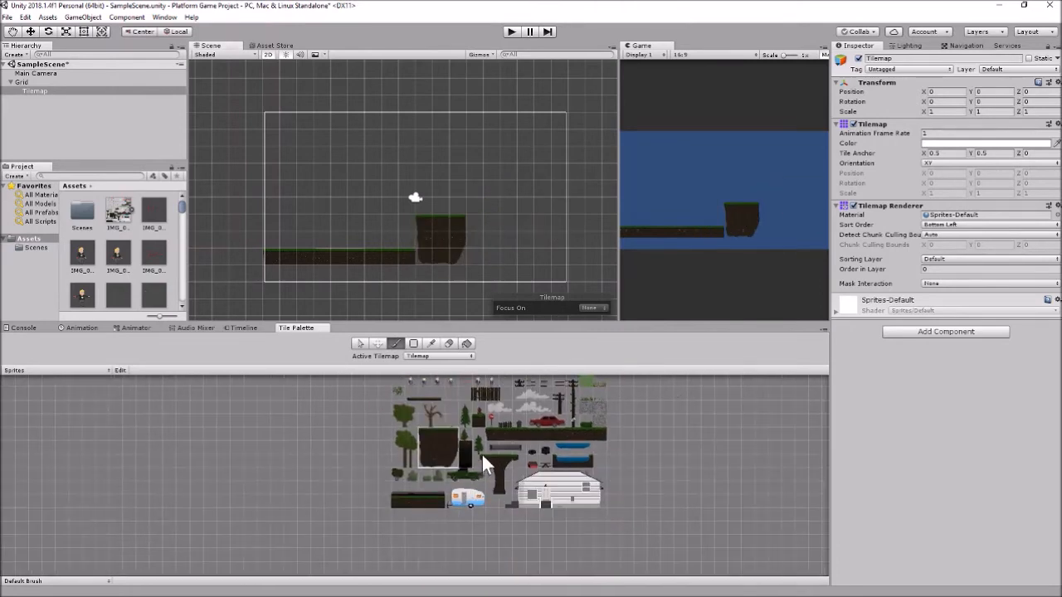
pyautogui.press('i')
pyautogui.moveTo(514, 498); pyautogui.dragTo(516, 499)
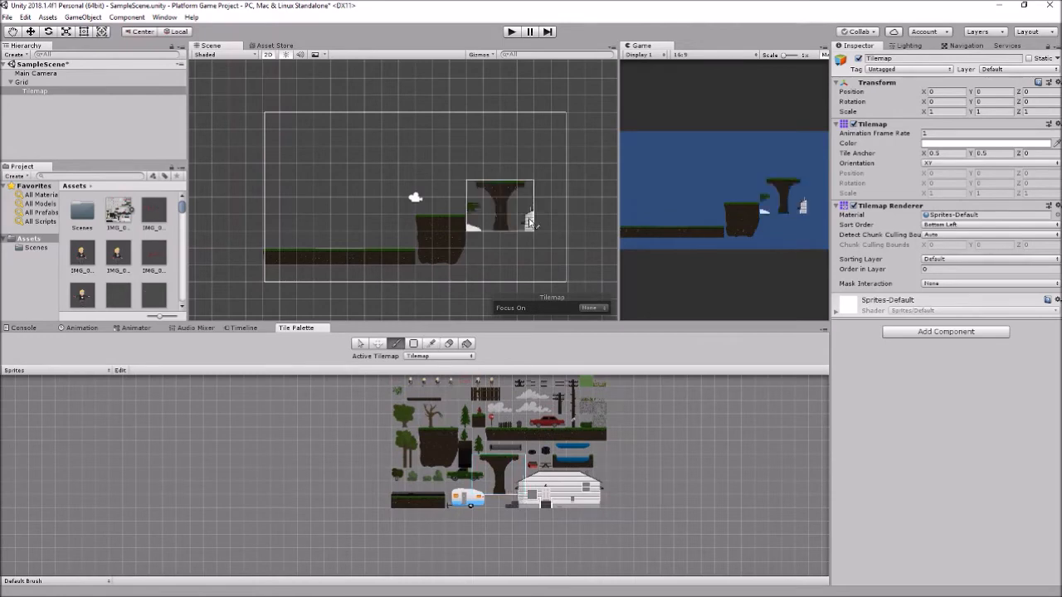
pyautogui.moveTo(480, 462); pyautogui.dragTo(515, 459)
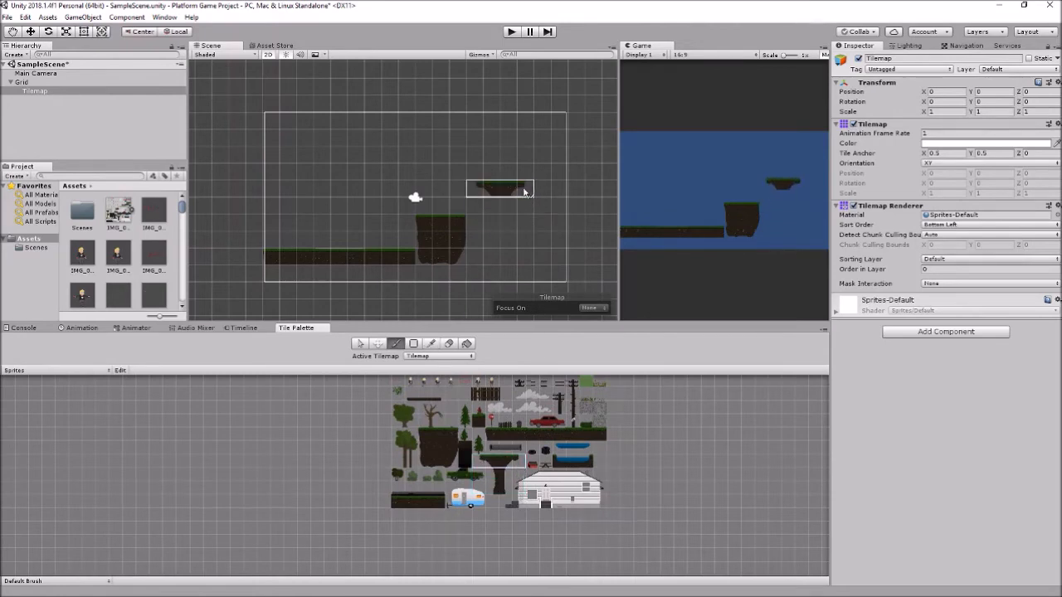
# Paint the pillar's trunk tiles beneath the cap, extending them downward past the bottom of the camera frame.
pyautogui.click(493, 471)
pyautogui.click(494, 473)
pyautogui.click(506, 222)
pyautogui.moveTo(506, 222); pyautogui.dragTo(504, 270)
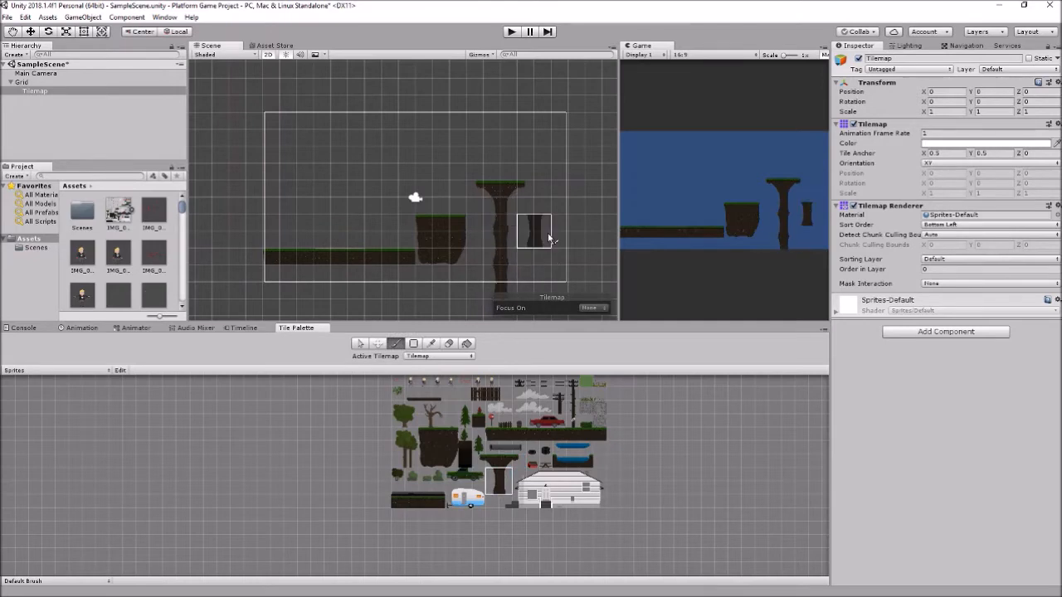
# Paint the dark-topped ground block beside the caravan as a high platform across the camera frame's right edge.
pyautogui.scroll(-1, 497, 440)
pyautogui.scroll(-1, 510, 416)
pyautogui.moveTo(514, 384); pyautogui.dragTo(516, 437, button='middle')
pyautogui.click(417, 554)
pyautogui.click(415, 554)
pyautogui.click(597, 145)
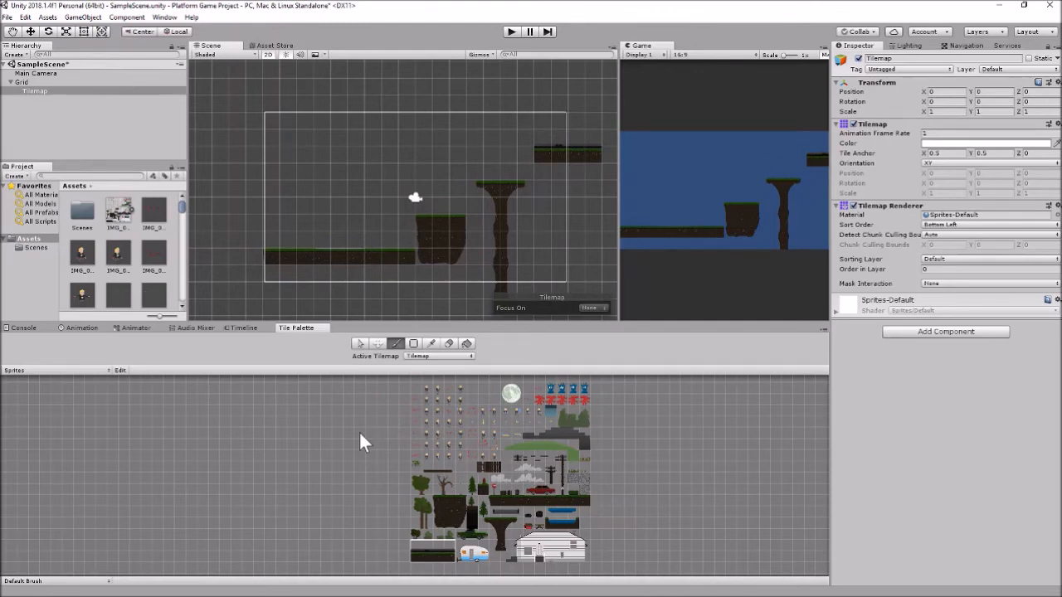
# Rename the Tilemap object under Grid as Platform Tilemap.
pyautogui.click(360, 344)
pyautogui.click(37, 91)
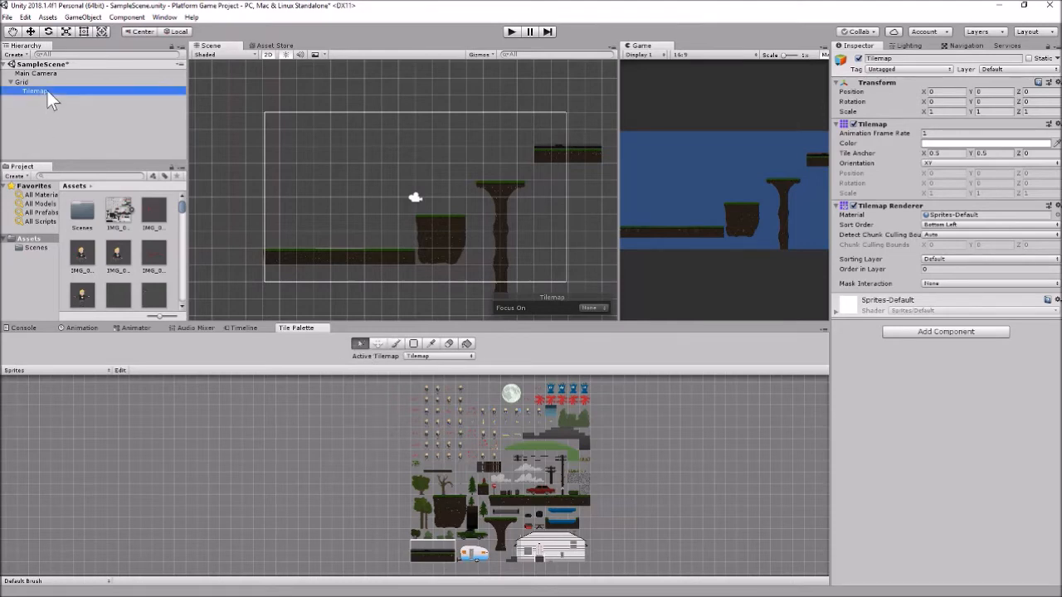
pyautogui.click(46, 90)
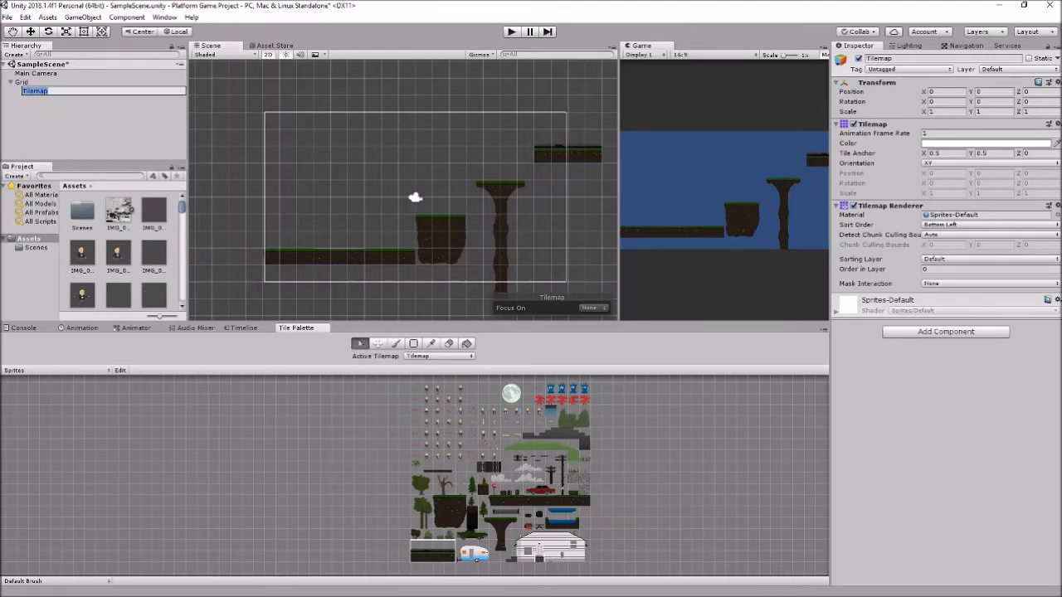
pyautogui.press('Home')
pyautogui.write('F')
pyautogui.write('latform')
pyautogui.press('Return')
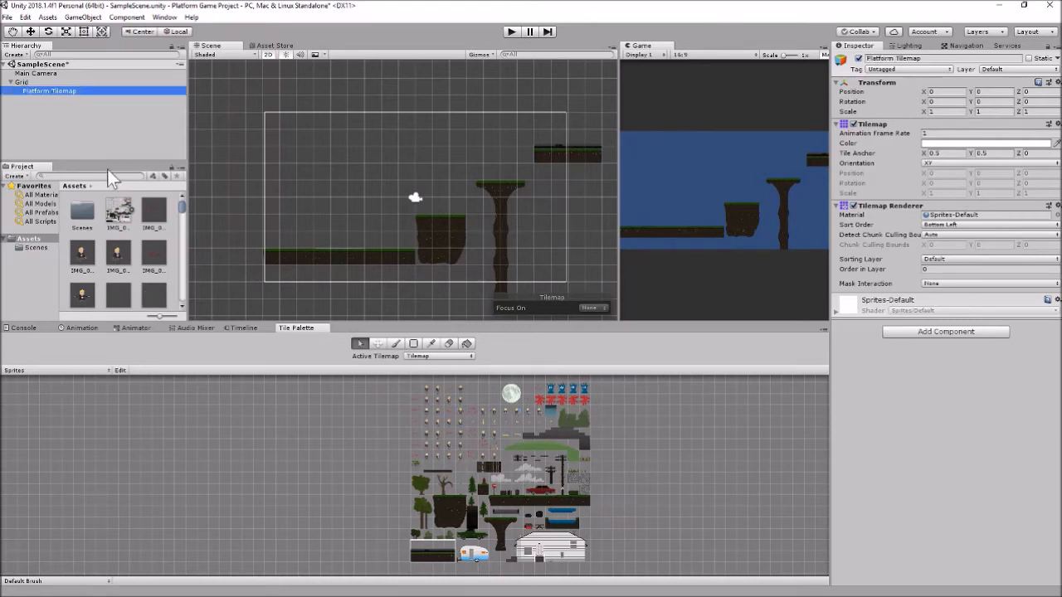
# Create a second tilemap under Grid and name it Background.
pyautogui.click(63, 107)
pyautogui.click(43, 91)
pyautogui.rightClick(26, 82)
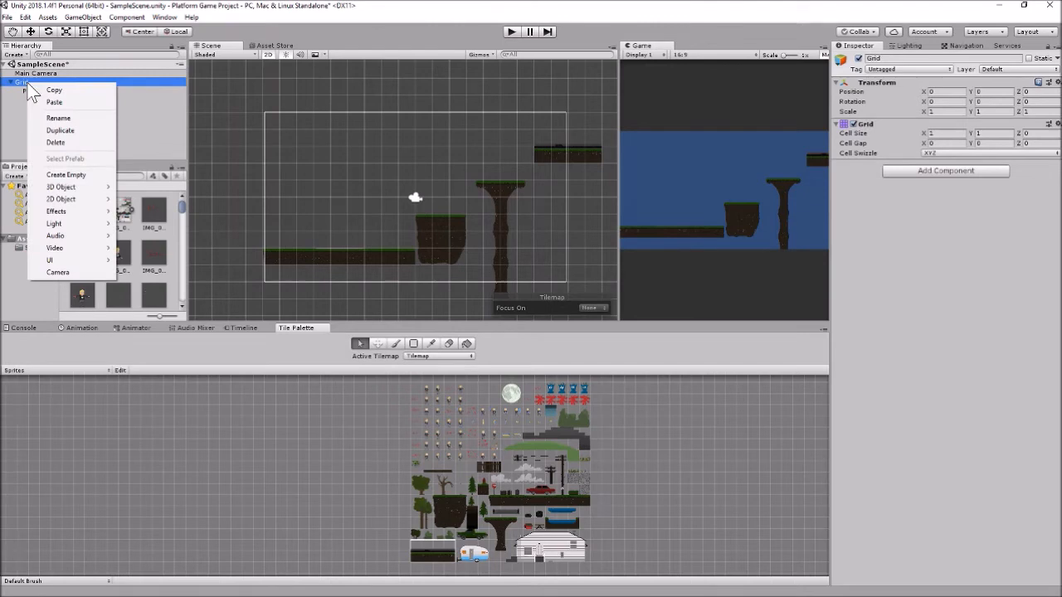
pyautogui.moveTo(80, 208)
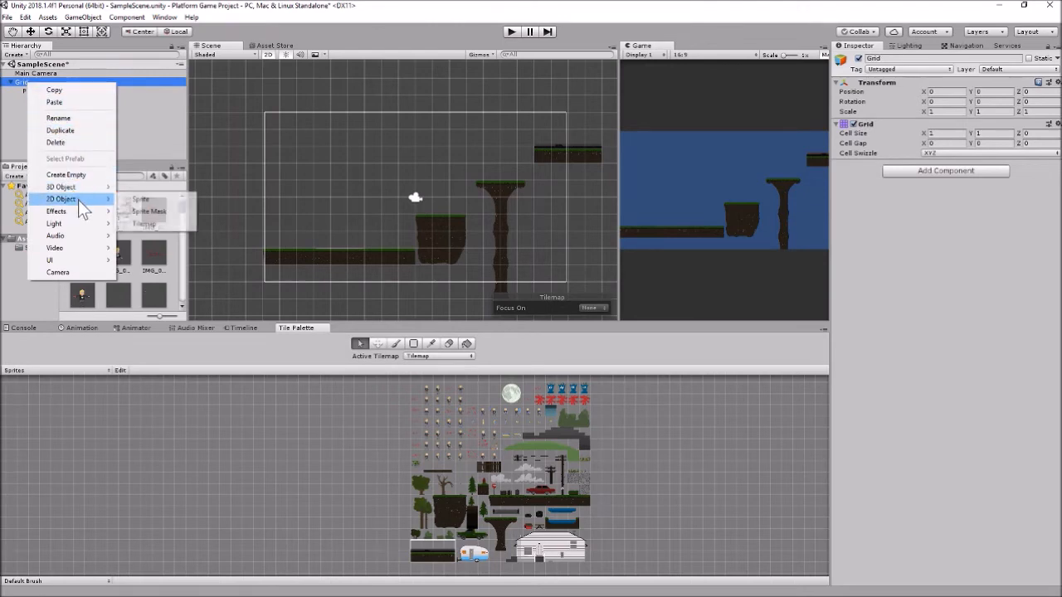
pyautogui.click(142, 223)
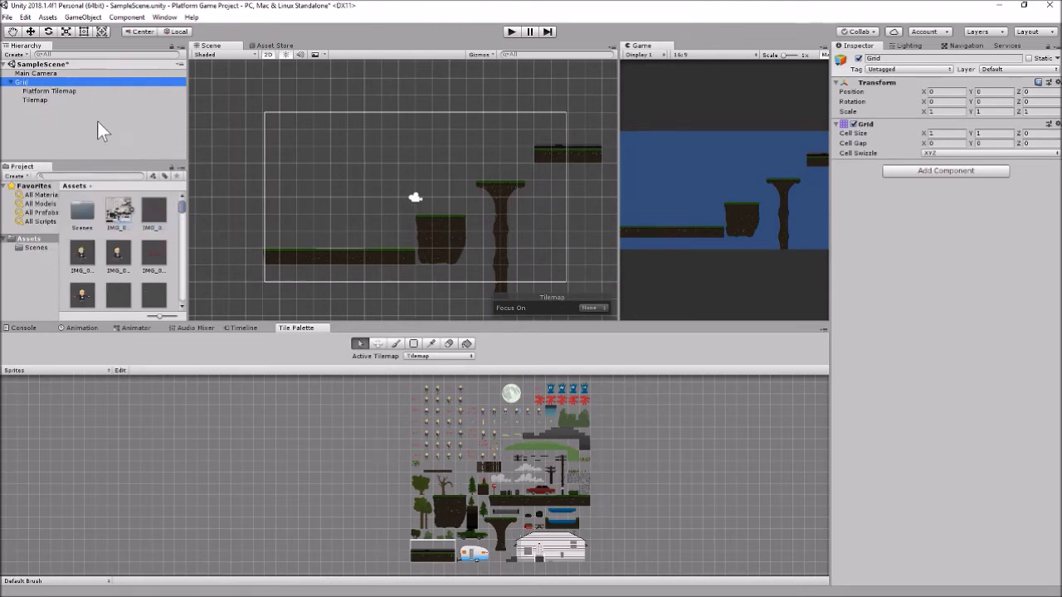
pyautogui.click(34, 99)
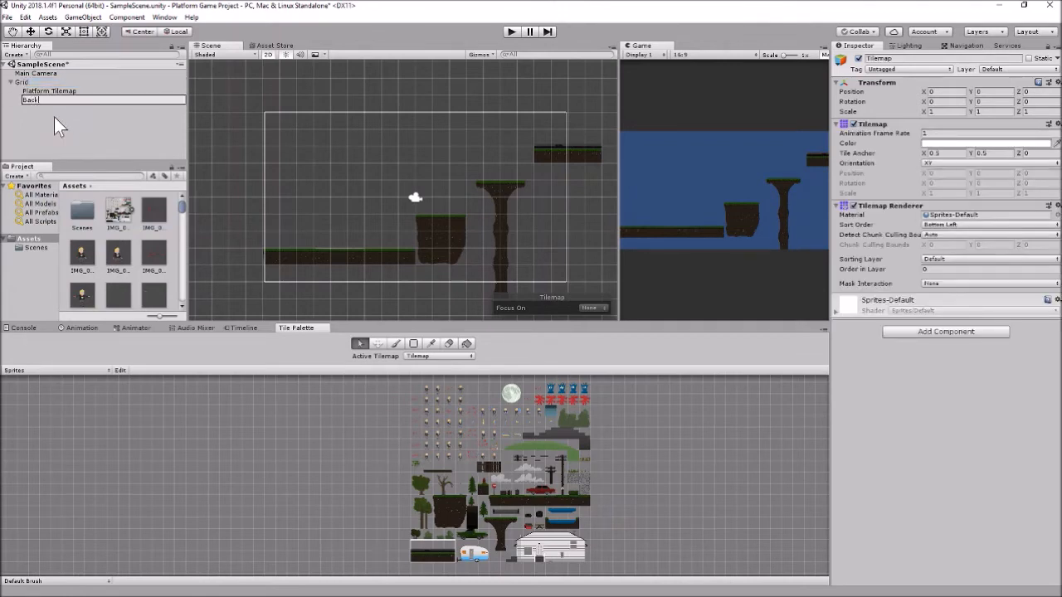
pyautogui.write('Background')
pyautogui.press('Return')
# Make Background the active tilemap and set the scene's Focus On option to Tilemap.
pyautogui.click(445, 358)
pyautogui.click(430, 358)
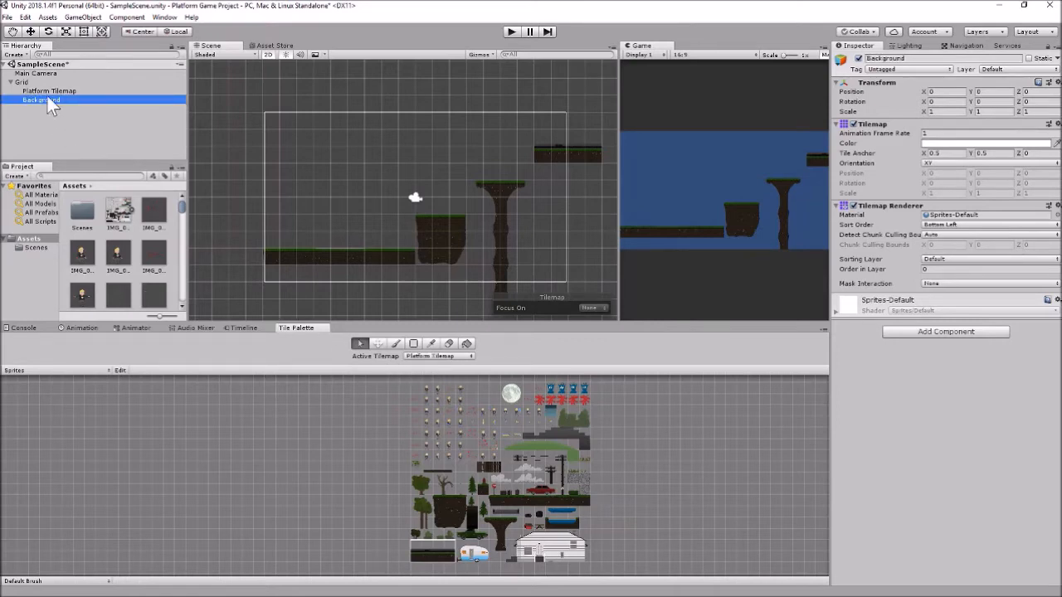
pyautogui.click(435, 358)
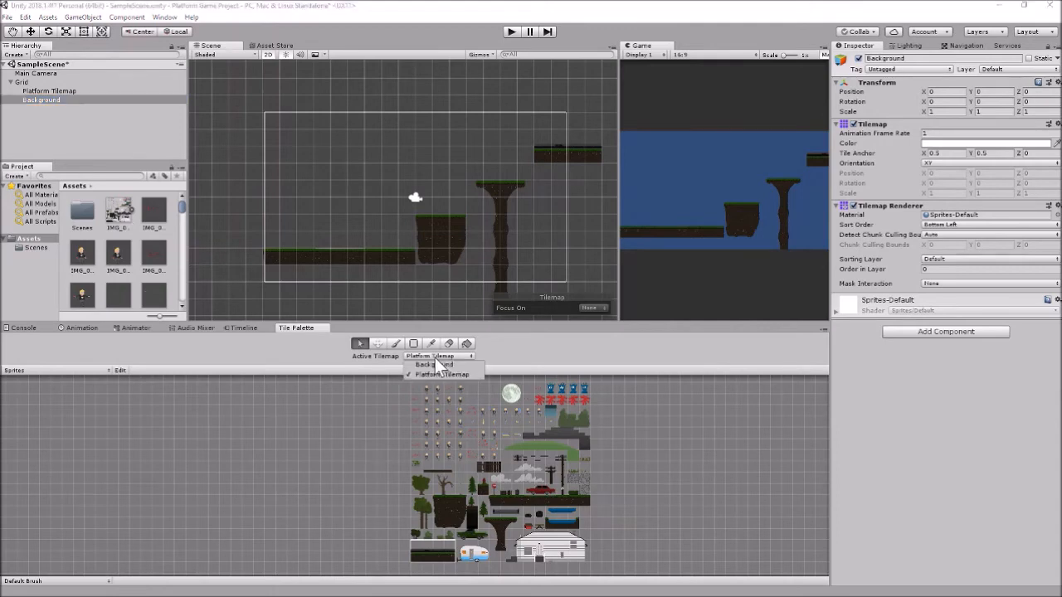
pyautogui.click(436, 366)
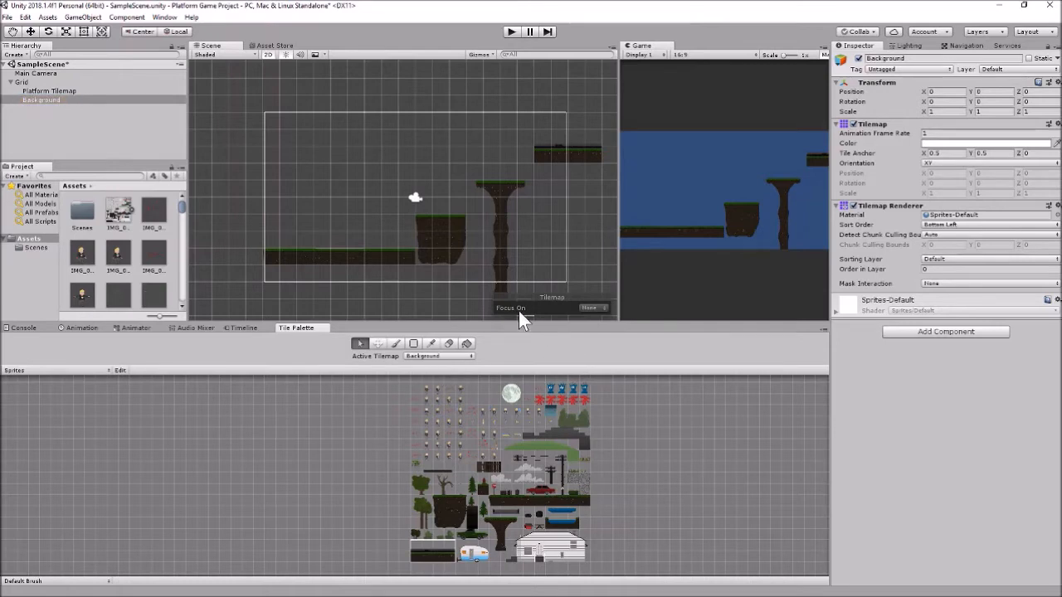
pyautogui.click(603, 308)
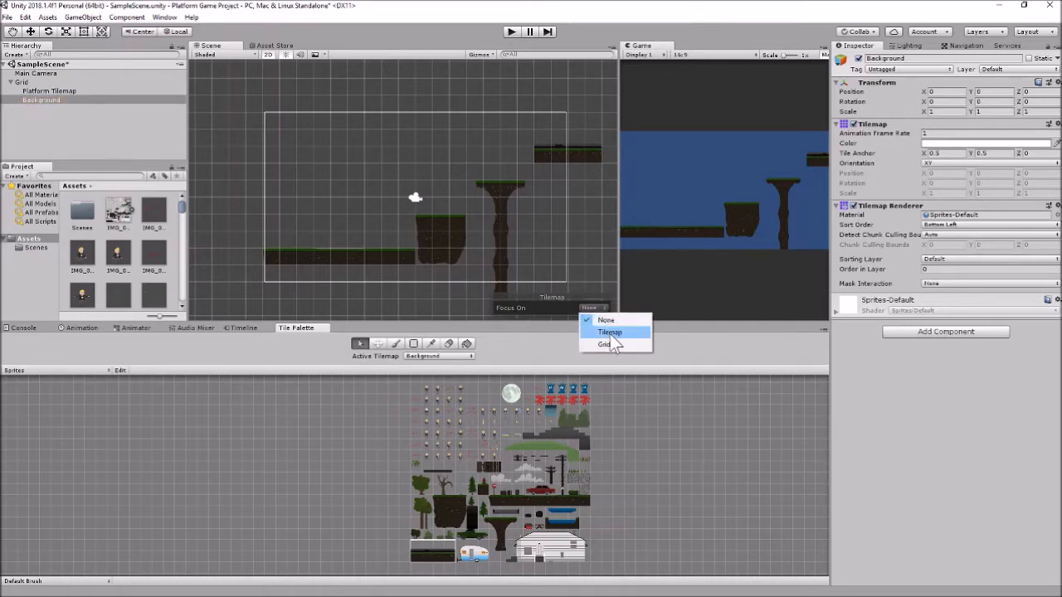
pyautogui.click(610, 332)
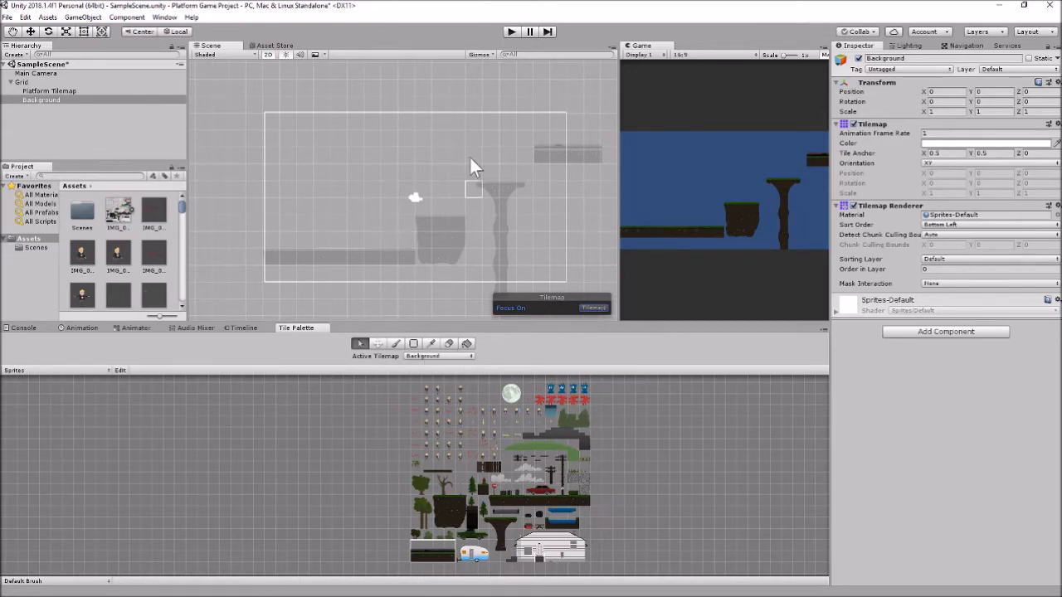
# Switch the active tilemap to Platform Tilemap and back to Background to compare which tiles are in focus.
pyautogui.click(458, 356)
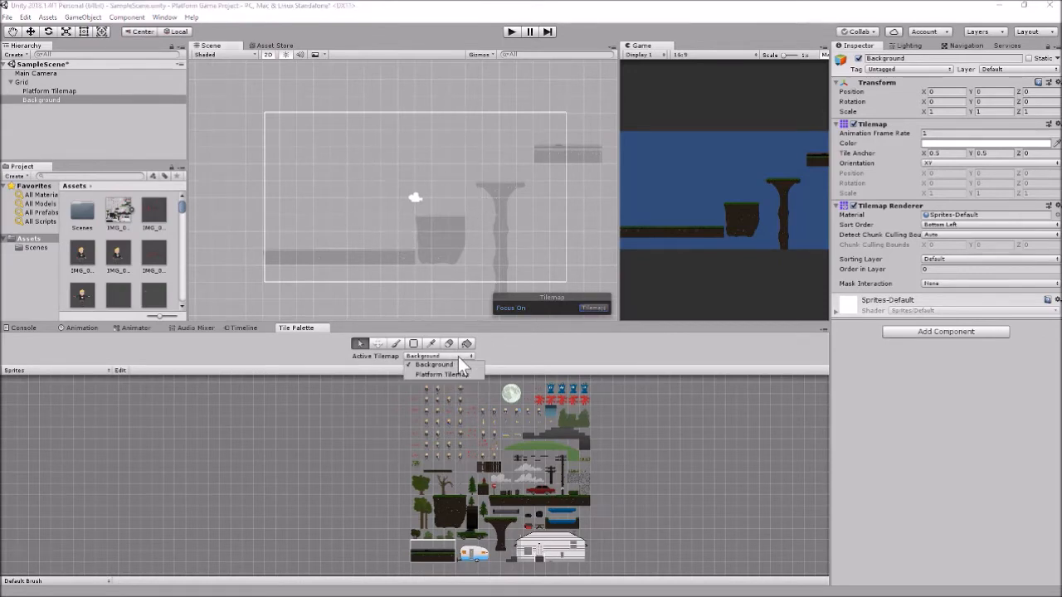
pyautogui.click(446, 372)
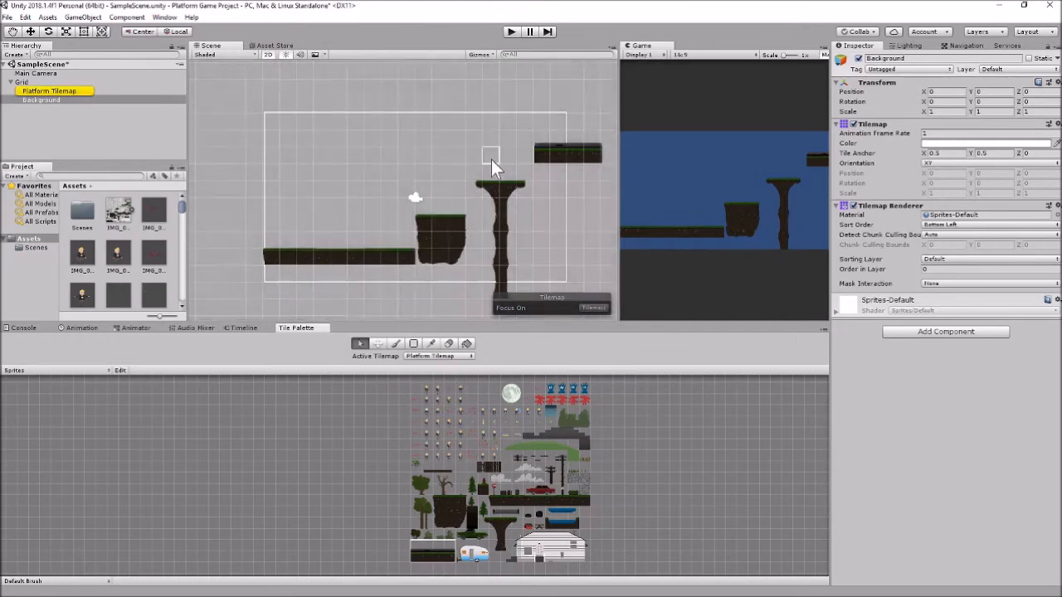
pyautogui.click(449, 357)
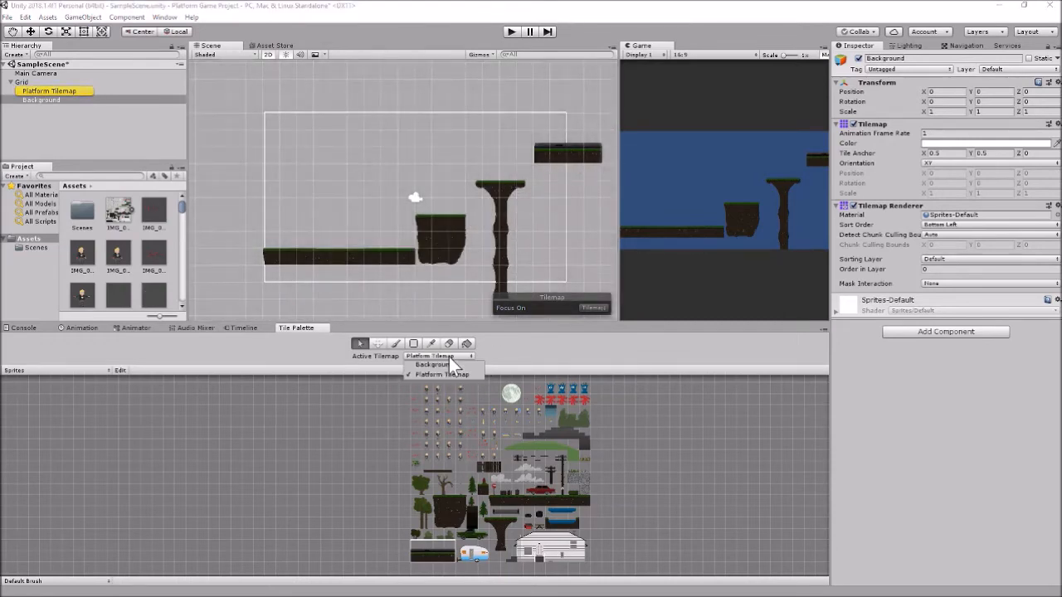
pyautogui.click(447, 368)
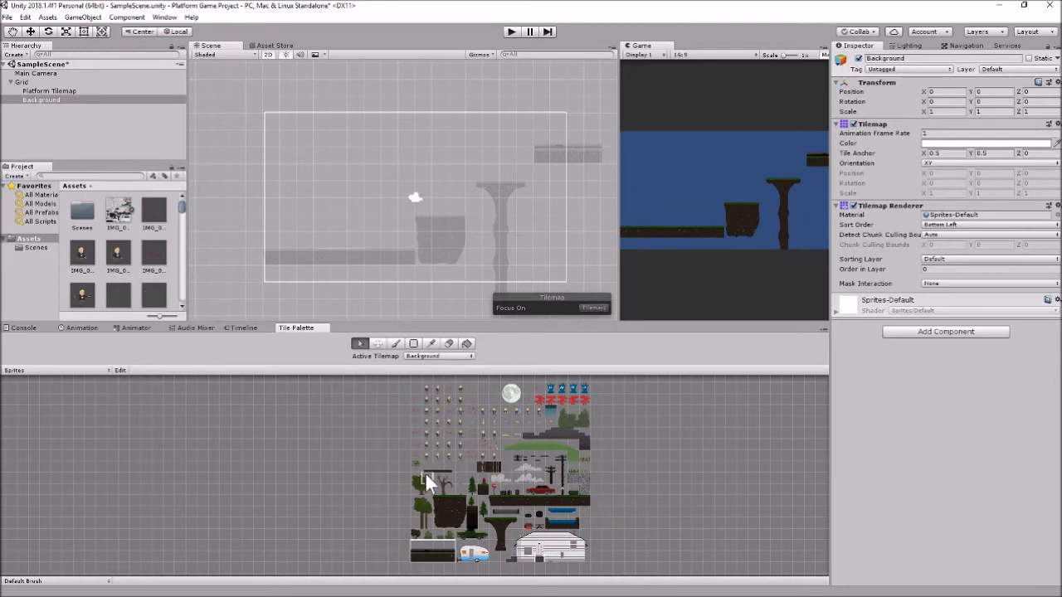
# Paint the small pine tree onto the Background tilemap near the left end of the long ground platform.
pyautogui.click(471, 491)
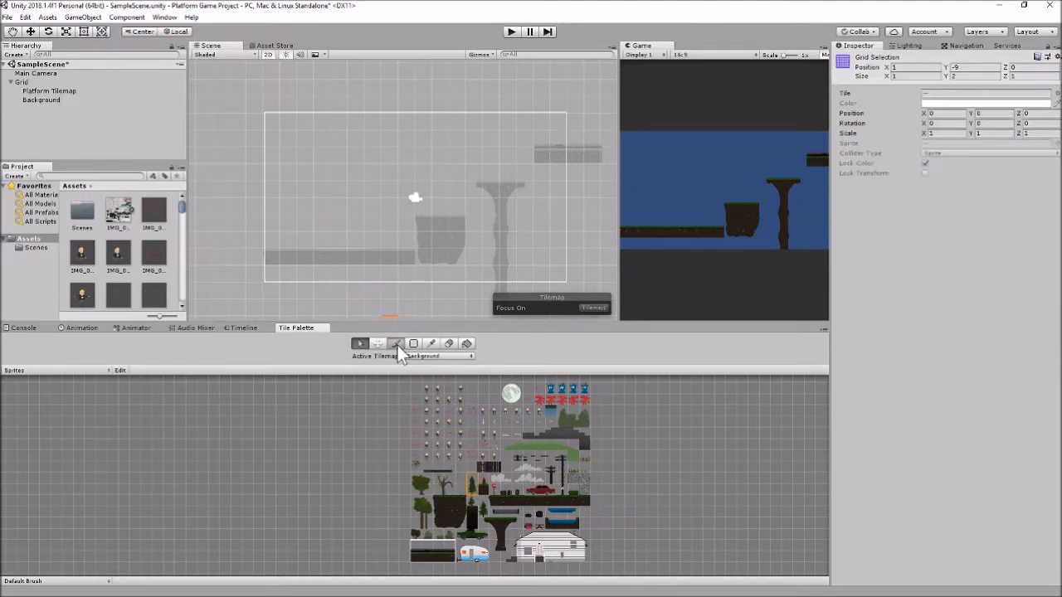
pyautogui.click(396, 343)
pyautogui.moveTo(469, 475); pyautogui.dragTo(470, 491)
pyautogui.click(338, 274)
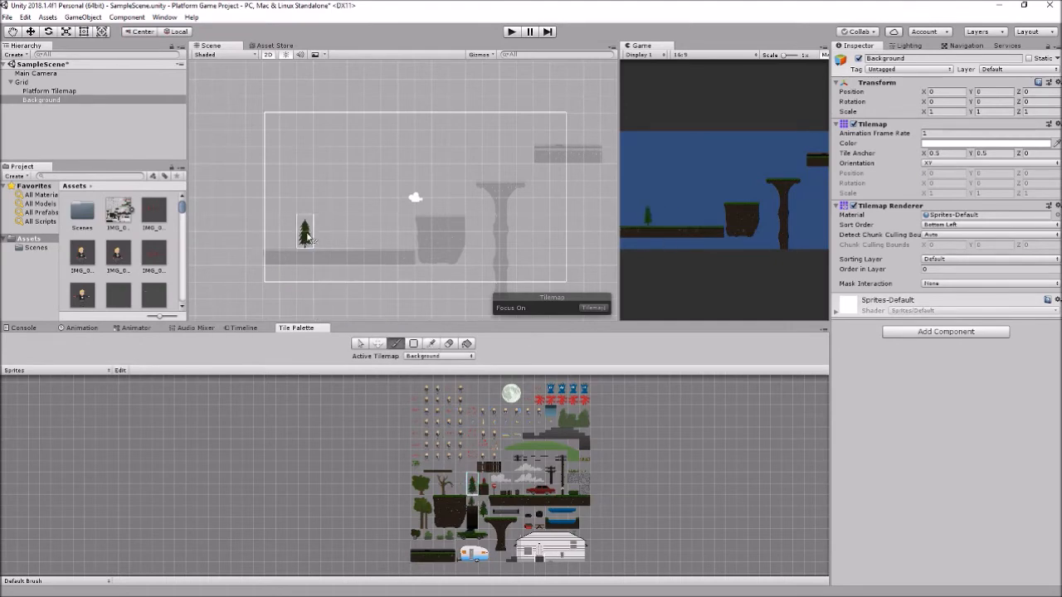
pyautogui.click(290, 239)
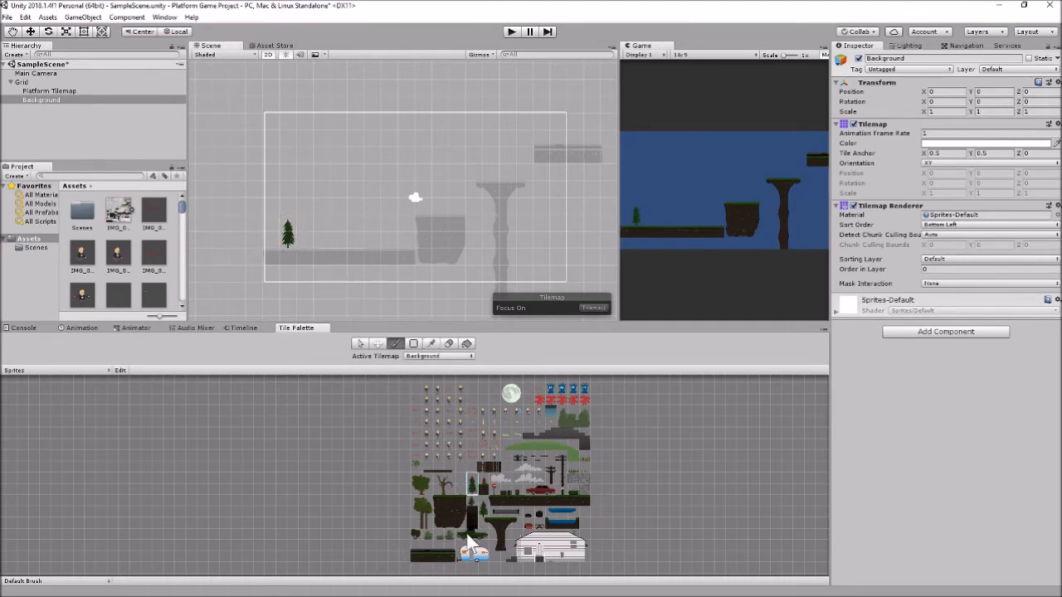
# Paint the leafy tree on top of the floating block and the bare tree on top of the tall pillar.
pyautogui.click(421, 485)
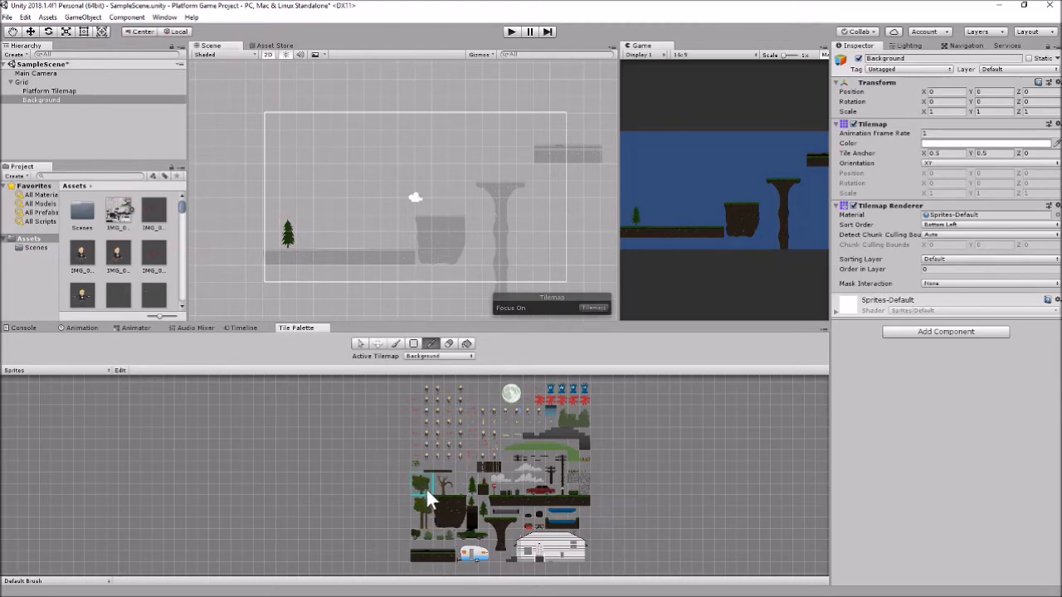
pyautogui.click(452, 217)
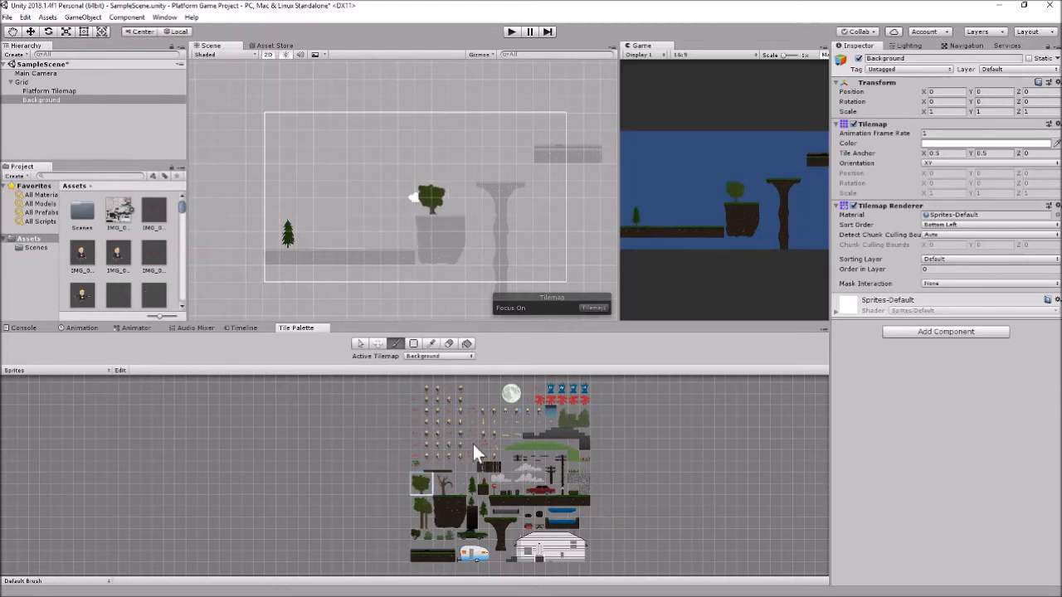
pyautogui.click(442, 482)
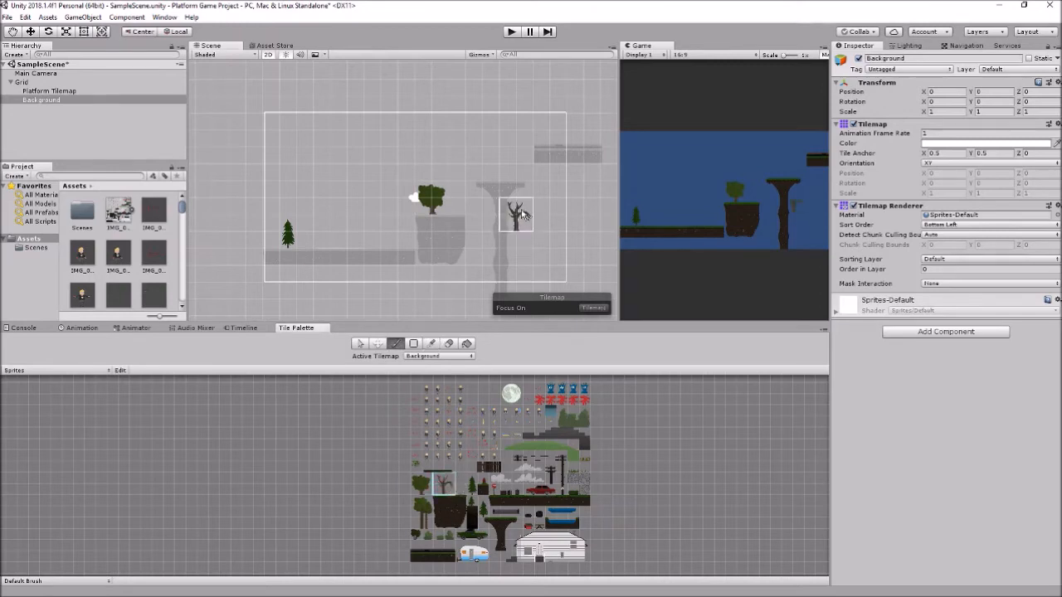
pyautogui.click(504, 171)
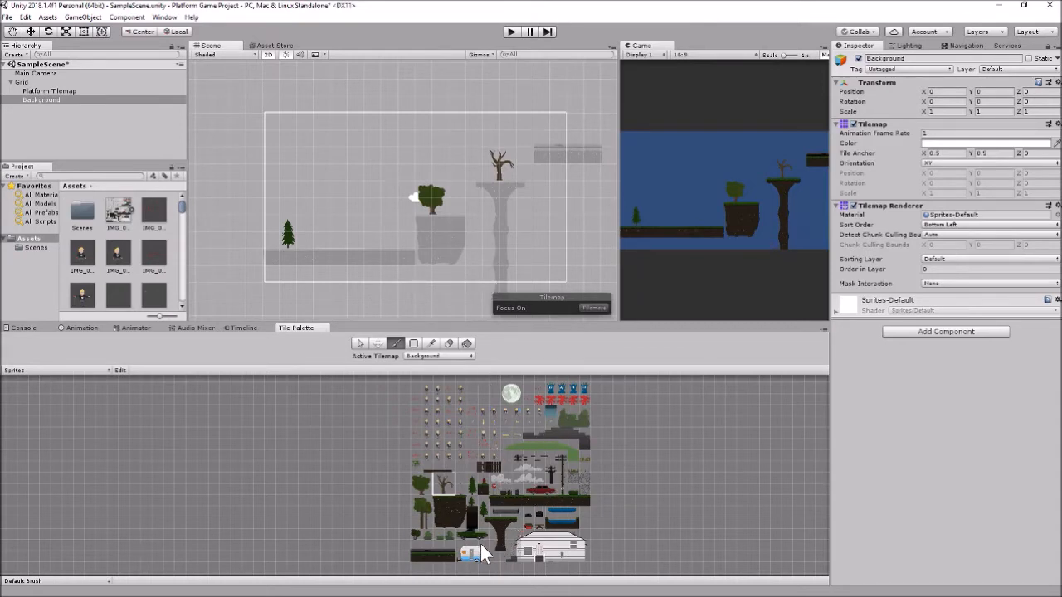
# Paint three different bushes along the long ground platform and the wooden fence on the high platform's right end.
pyautogui.click(425, 535)
pyautogui.click(339, 241)
pyautogui.click(448, 537)
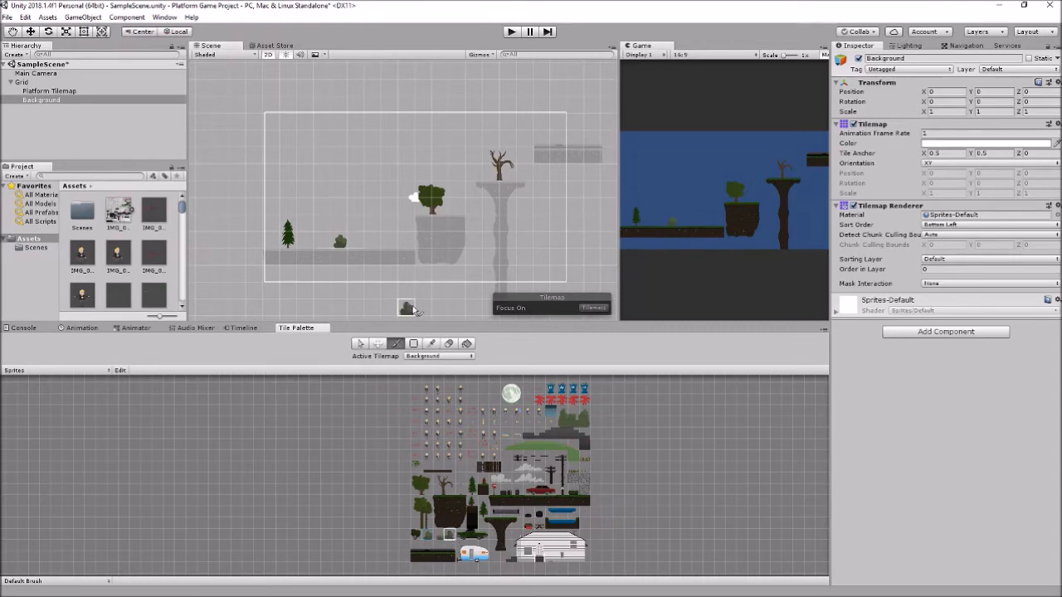
pyautogui.click(355, 241)
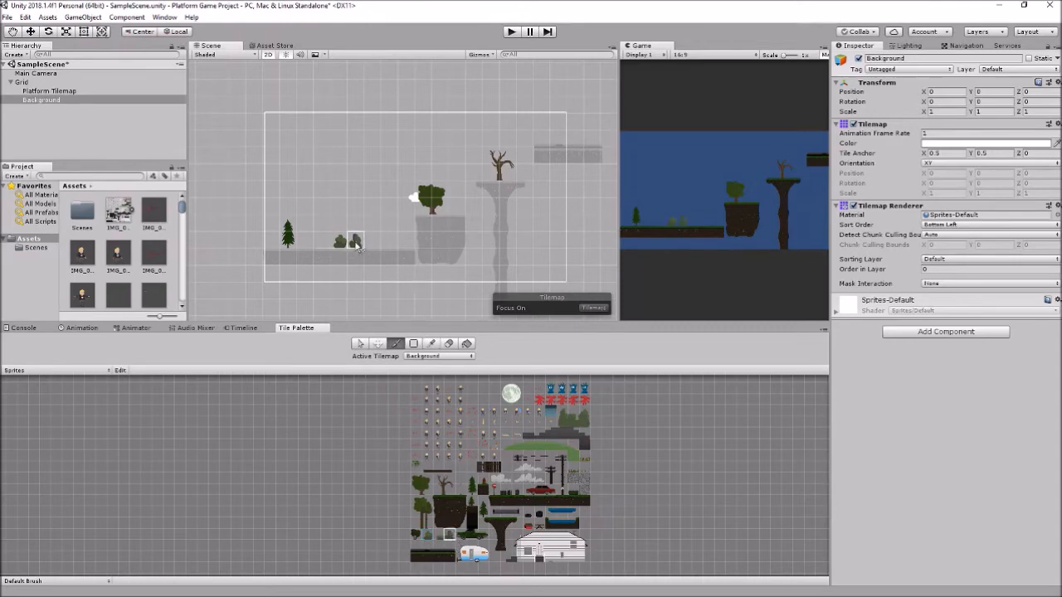
pyautogui.click(438, 539)
pyautogui.click(373, 242)
pyautogui.moveTo(476, 466); pyautogui.dragTo(498, 466)
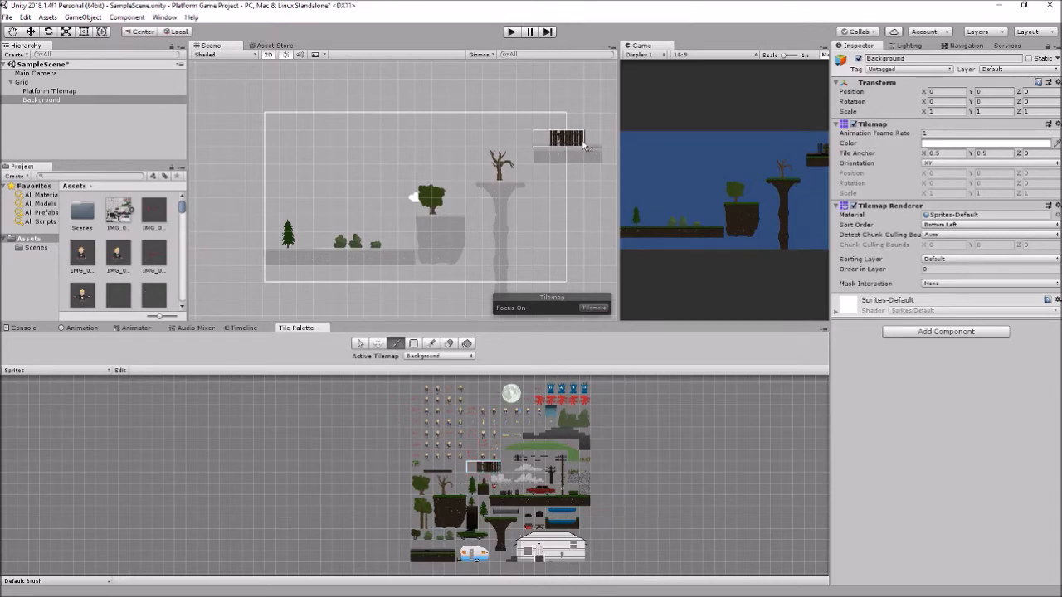
pyautogui.click(590, 142)
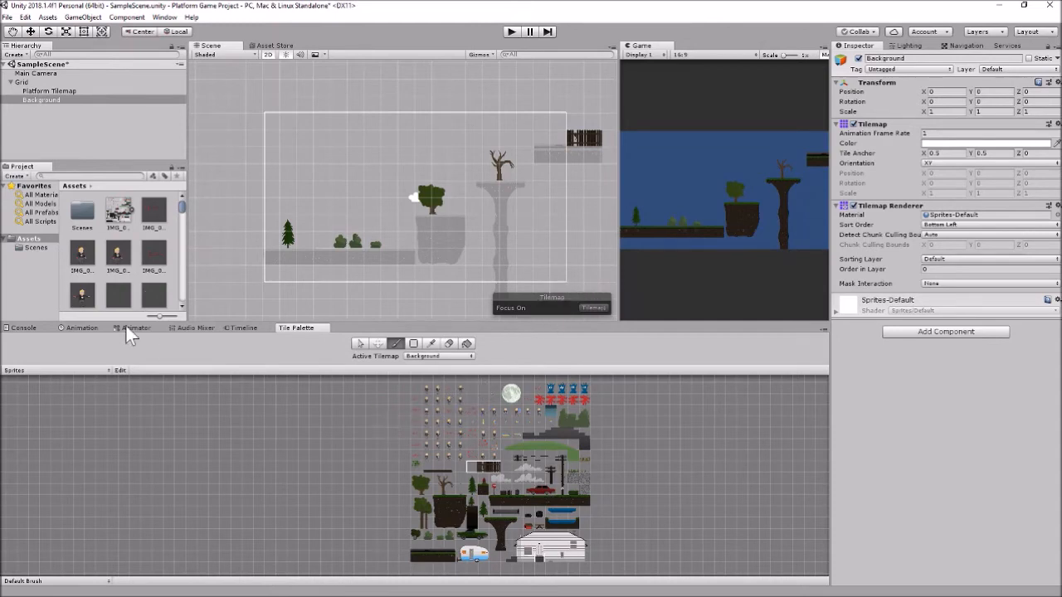
# Stop painting and set the scene's Focus On option to None.
pyautogui.click(360, 343)
pyautogui.click(594, 308)
pyautogui.click(600, 316)
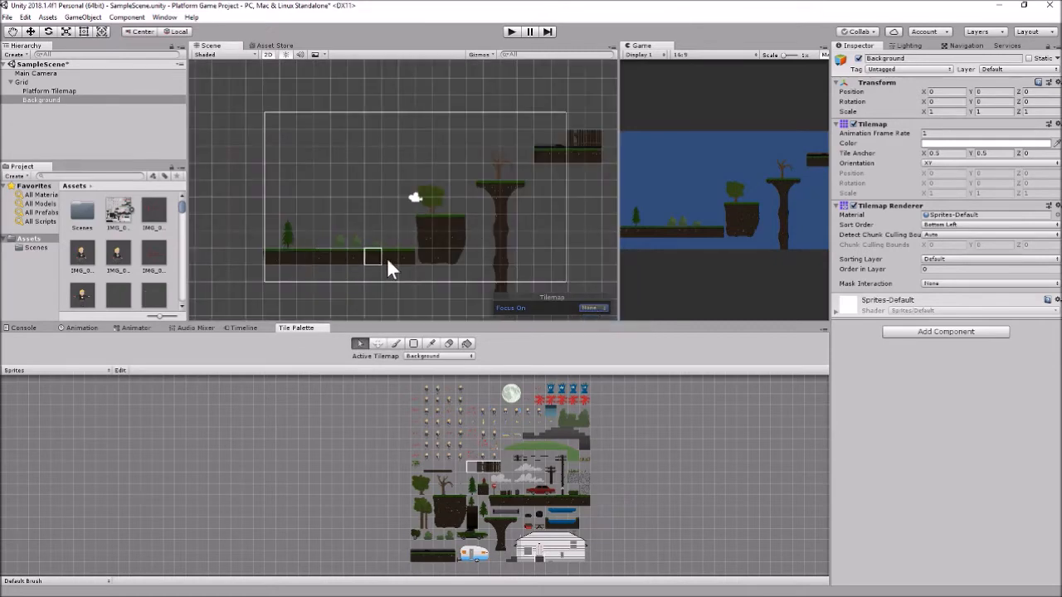
# From Platform Tilemap's sorting layer setting, add a new sorting layer named Platform.
pyautogui.click(41, 91)
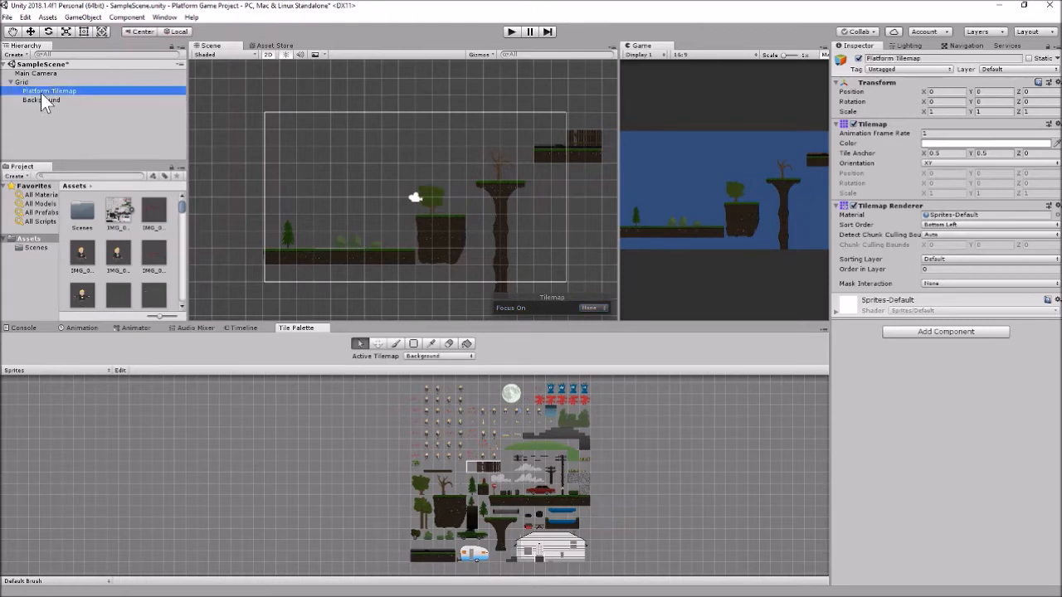
pyautogui.click(40, 97)
pyautogui.click(45, 92)
pyautogui.click(42, 99)
pyautogui.click(46, 91)
pyautogui.click(967, 259)
pyautogui.click(968, 287)
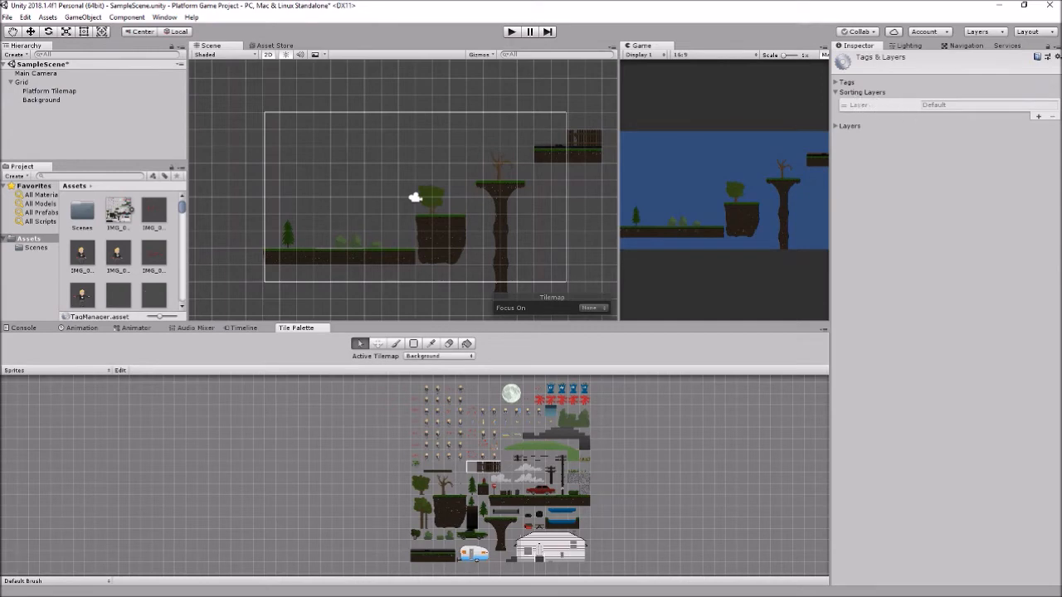
pyautogui.click(1037, 117)
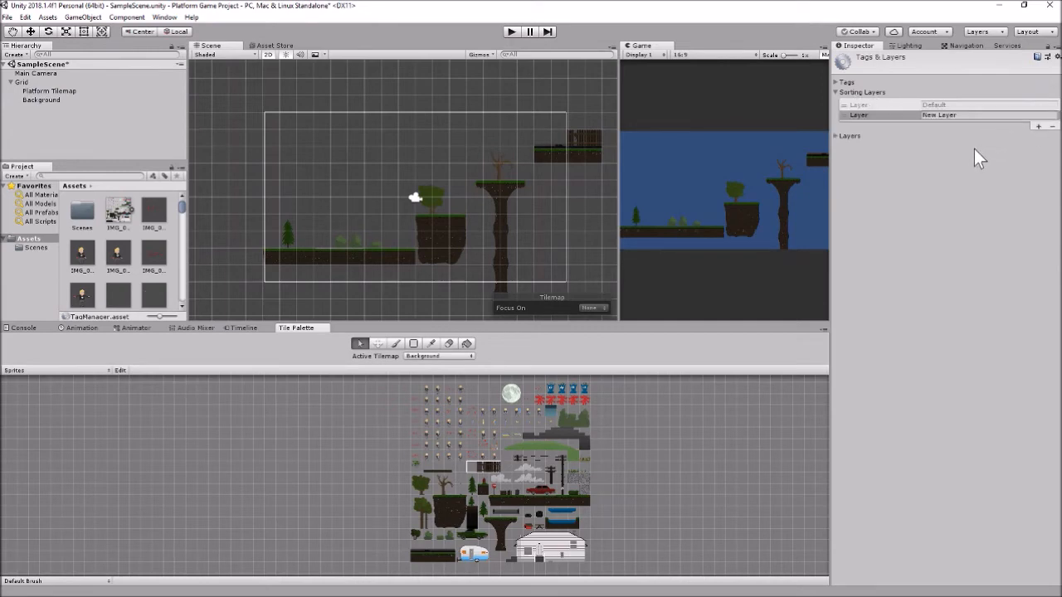
pyautogui.click(965, 117)
pyautogui.write('Platform')
# Add a second sorting layer and name it Background.
pyautogui.click(1038, 127)
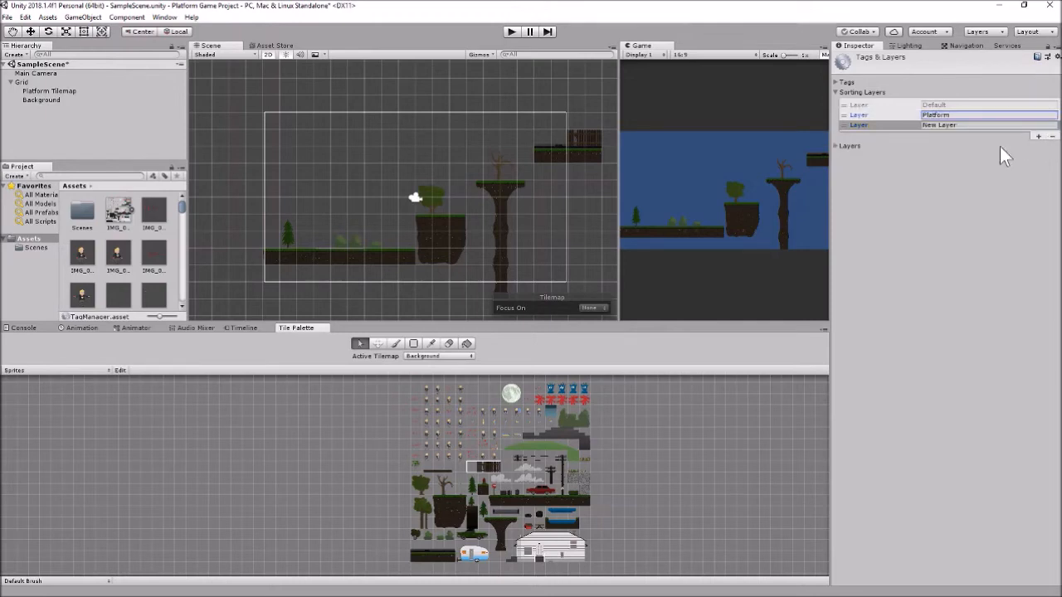
pyautogui.click(950, 125)
pyautogui.write('Ba')
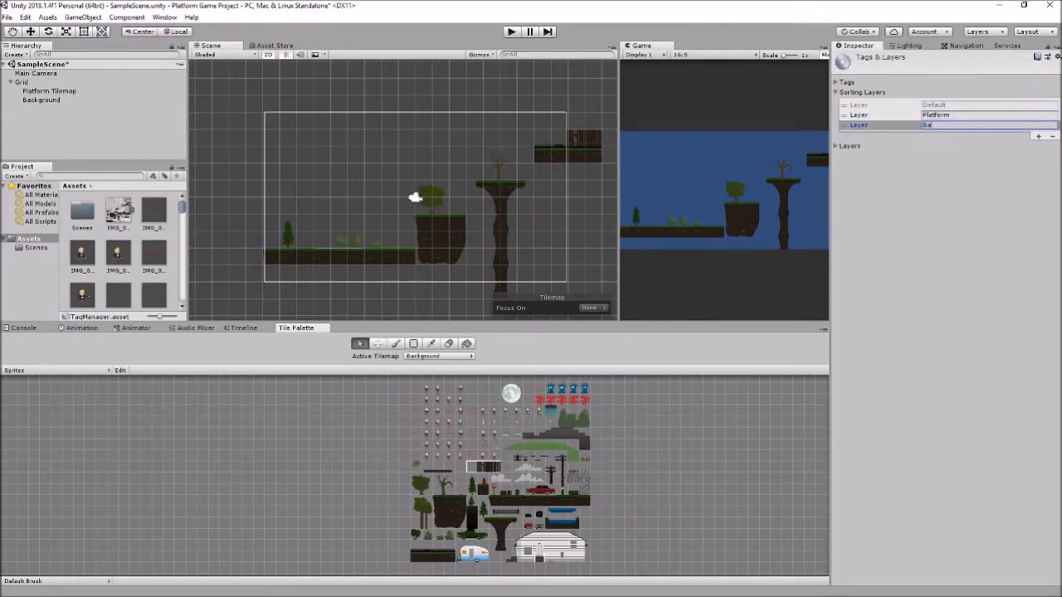
pyautogui.write('ckground')
# Add a third sorting layer and name it Foreground.
pyautogui.click(1038, 137)
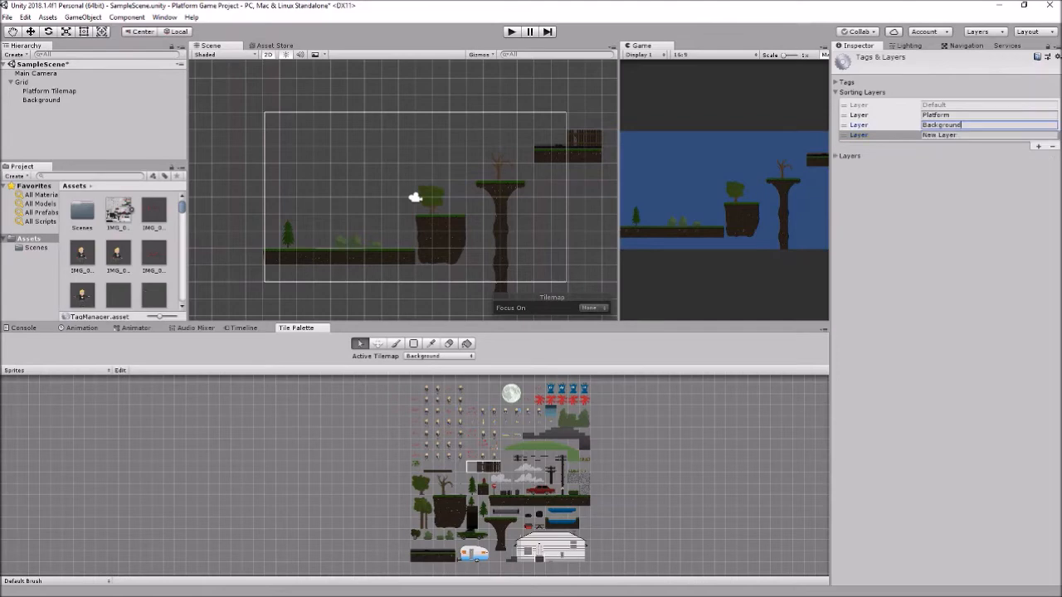
pyautogui.click(954, 136)
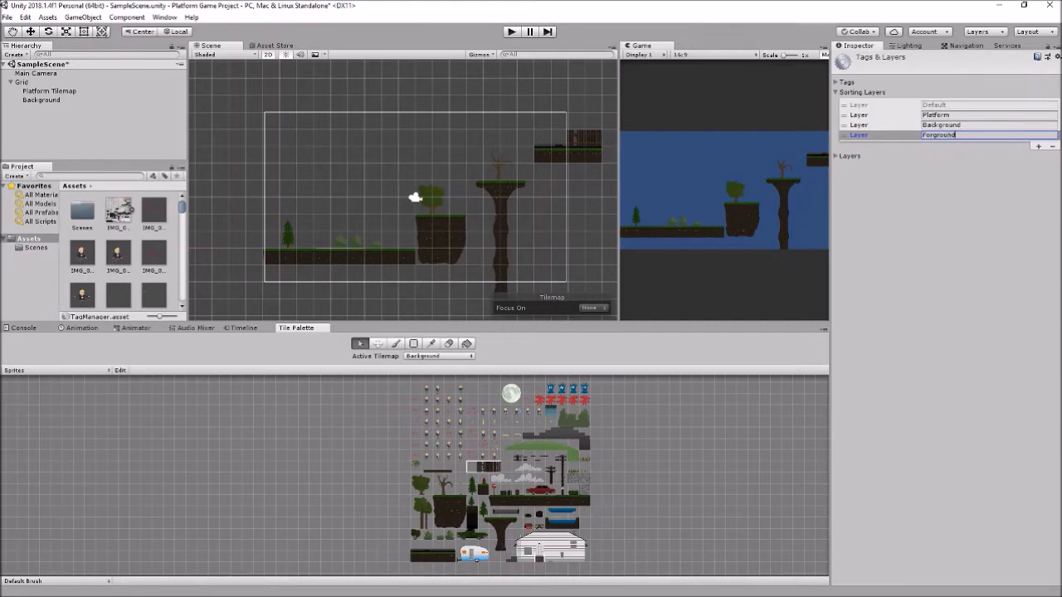
pyautogui.write('e')
pyautogui.press('Return')
# Reorder the sorting layers so Platform sits between Background and Foreground.
pyautogui.click(861, 116)
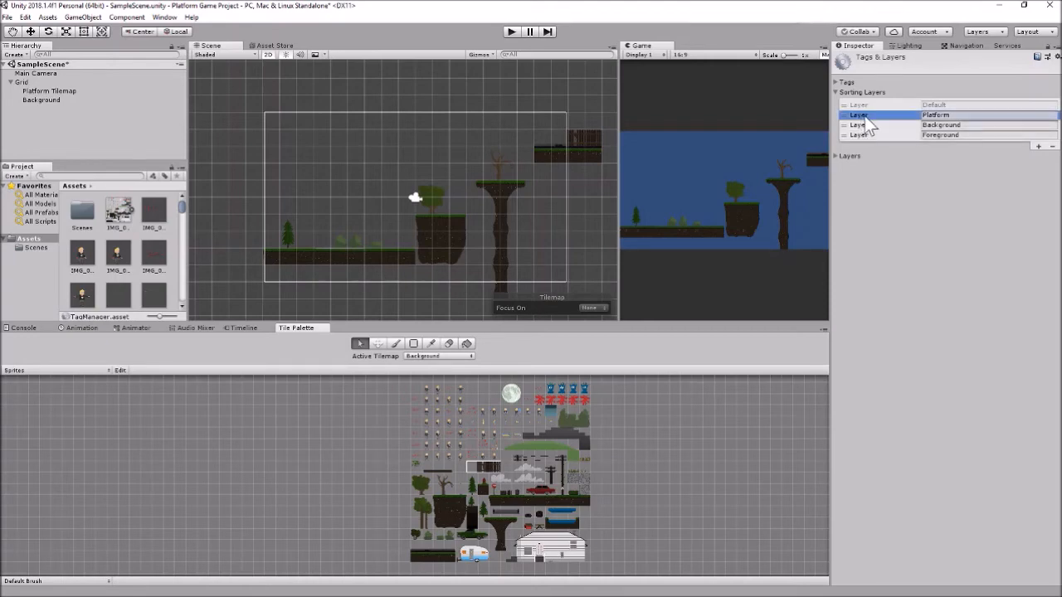
pyautogui.moveTo(863, 117); pyautogui.dragTo(862, 125)
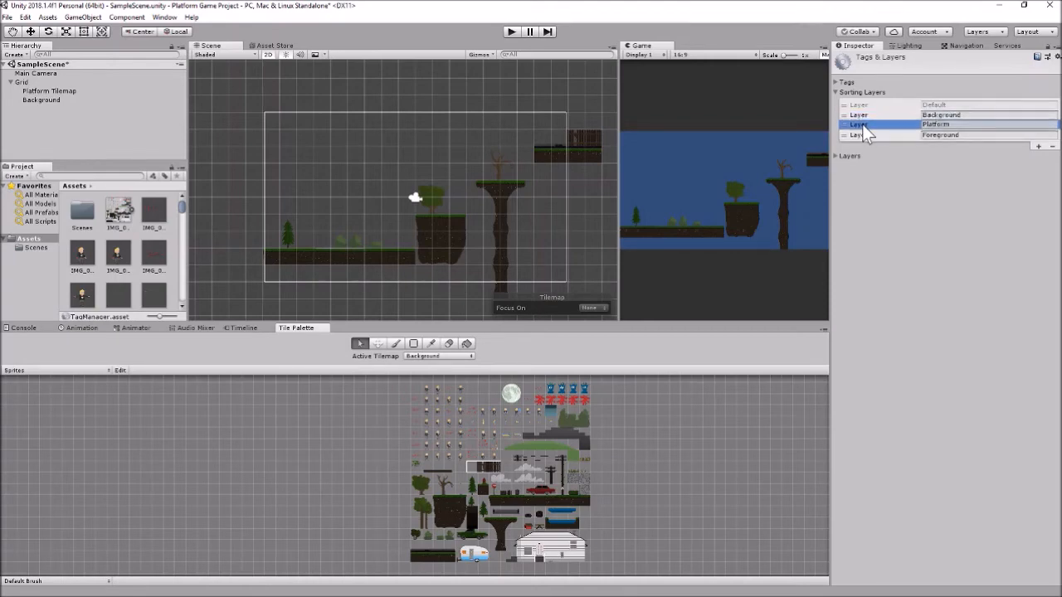
pyautogui.click(914, 157)
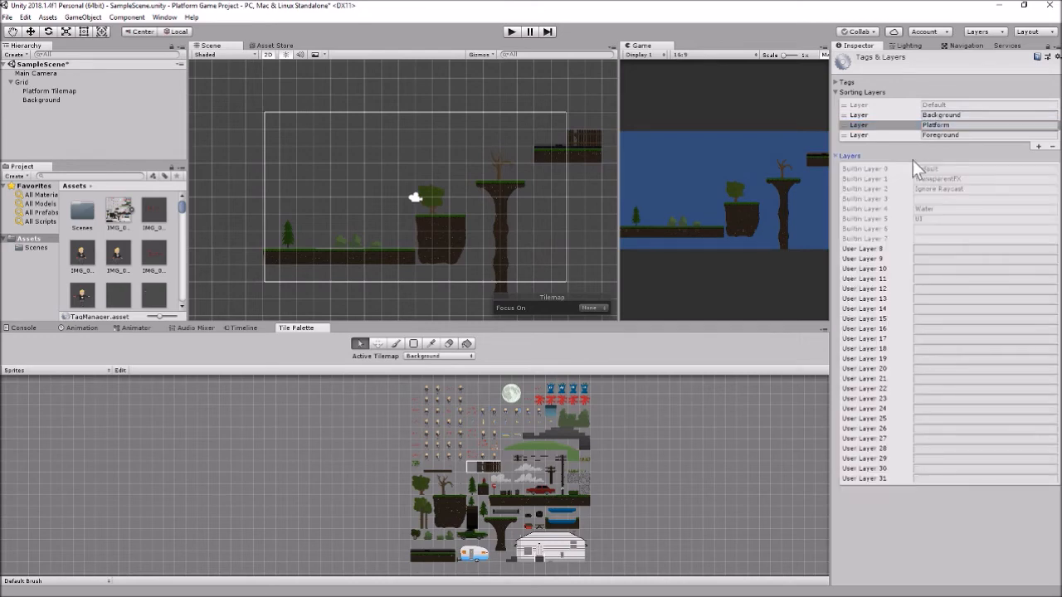
pyautogui.click(837, 156)
# Assign the Platform Tilemap object to the Platform sorting layer.
pyautogui.click(65, 92)
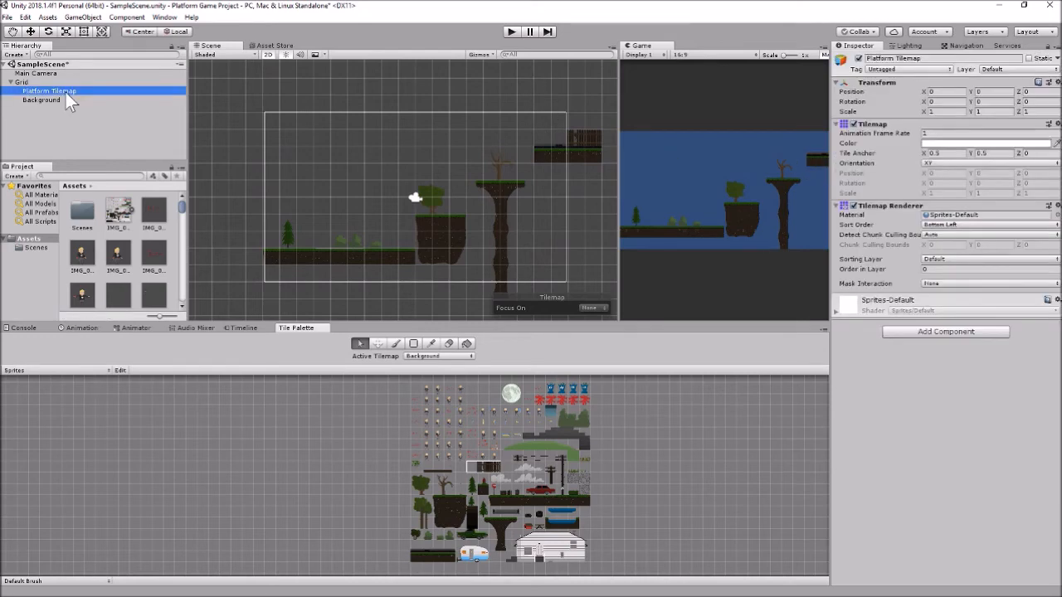
pyautogui.click(936, 260)
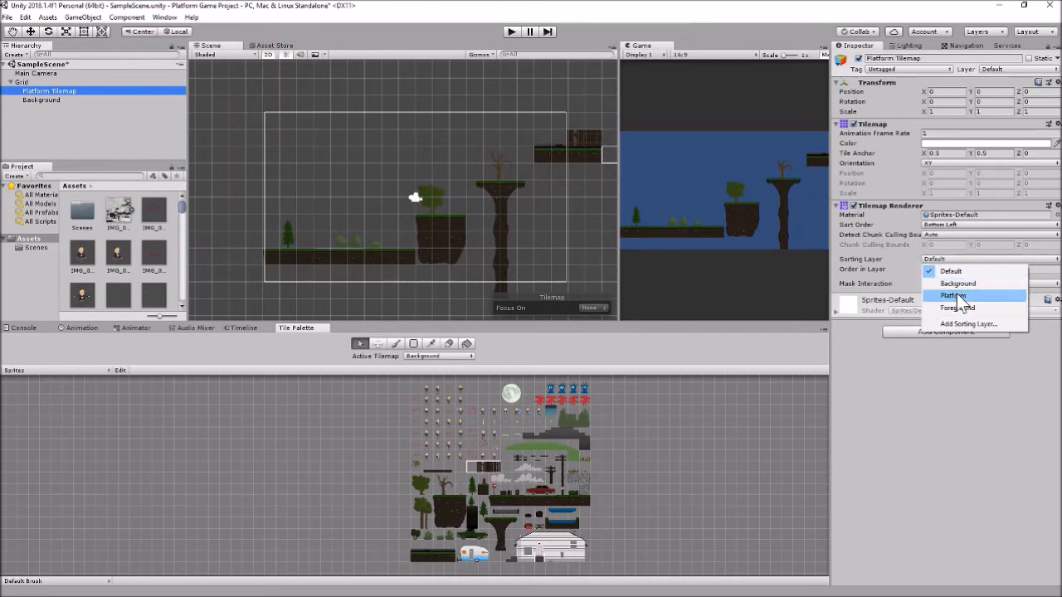
pyautogui.click(961, 295)
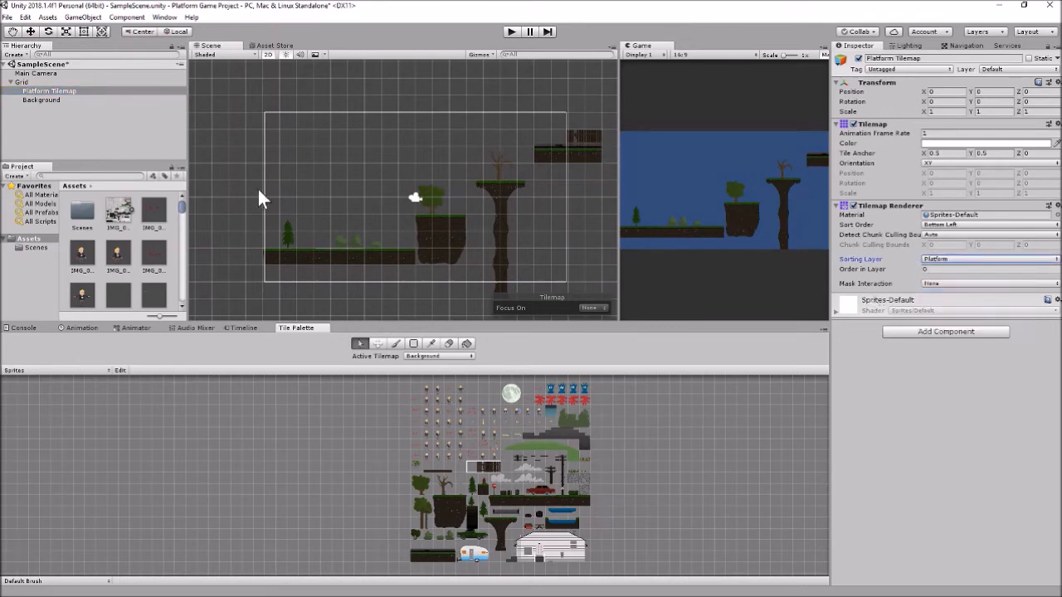
# Assign the Background tilemap object to the Background sorting layer.
pyautogui.click(56, 99)
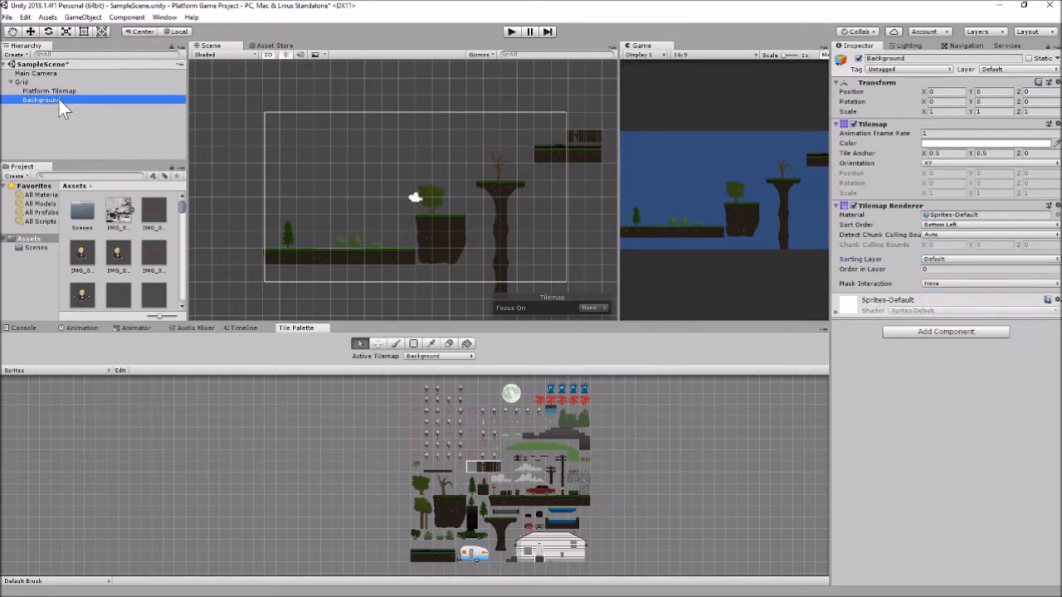
pyautogui.click(941, 259)
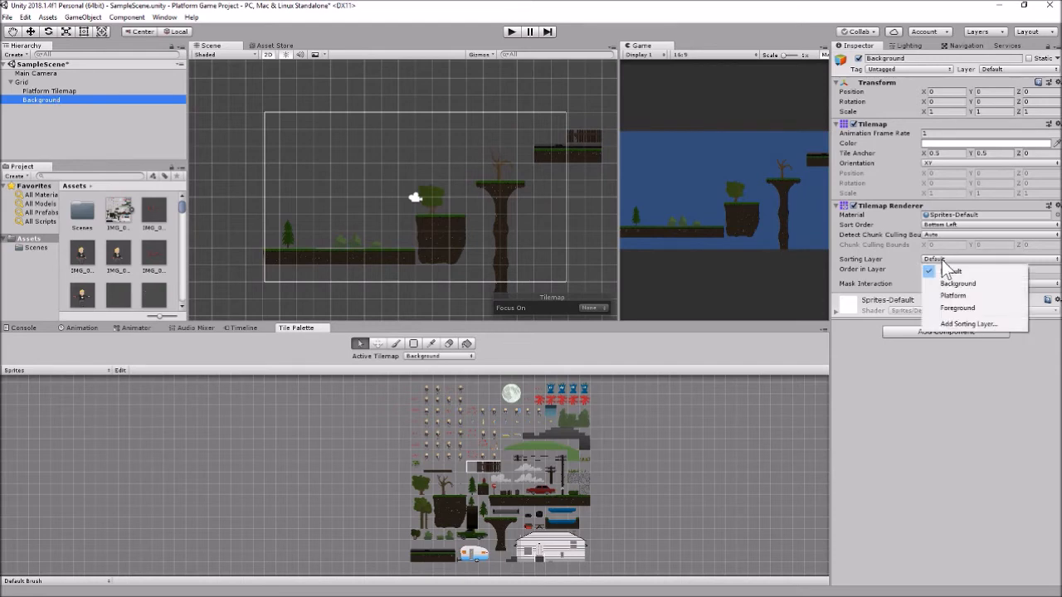
pyautogui.click(958, 284)
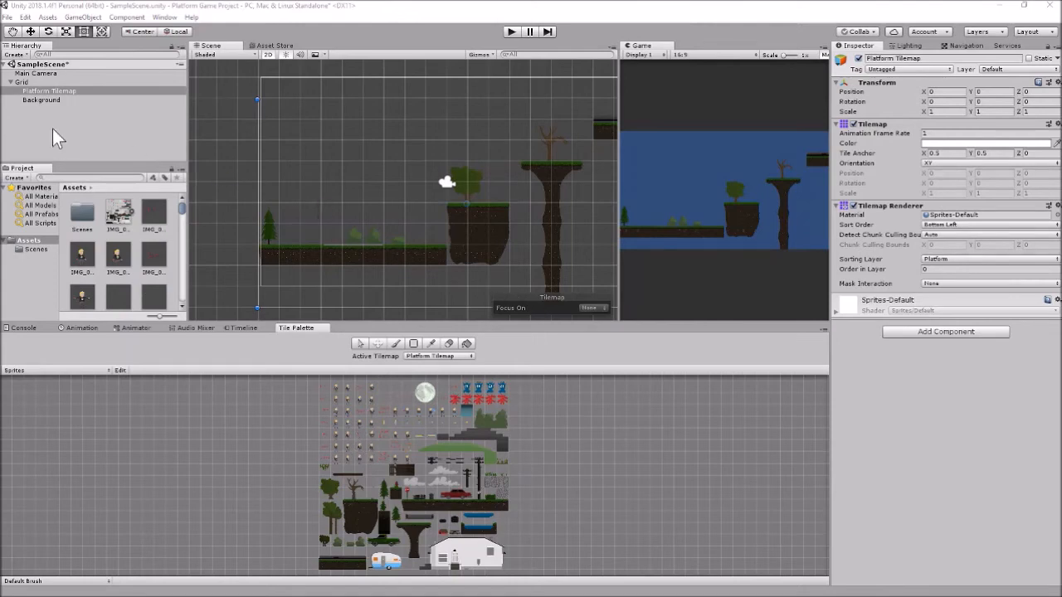
# Add a Tilemap Collider 2D component to the Platform Tilemap object.
pyautogui.click(57, 93)
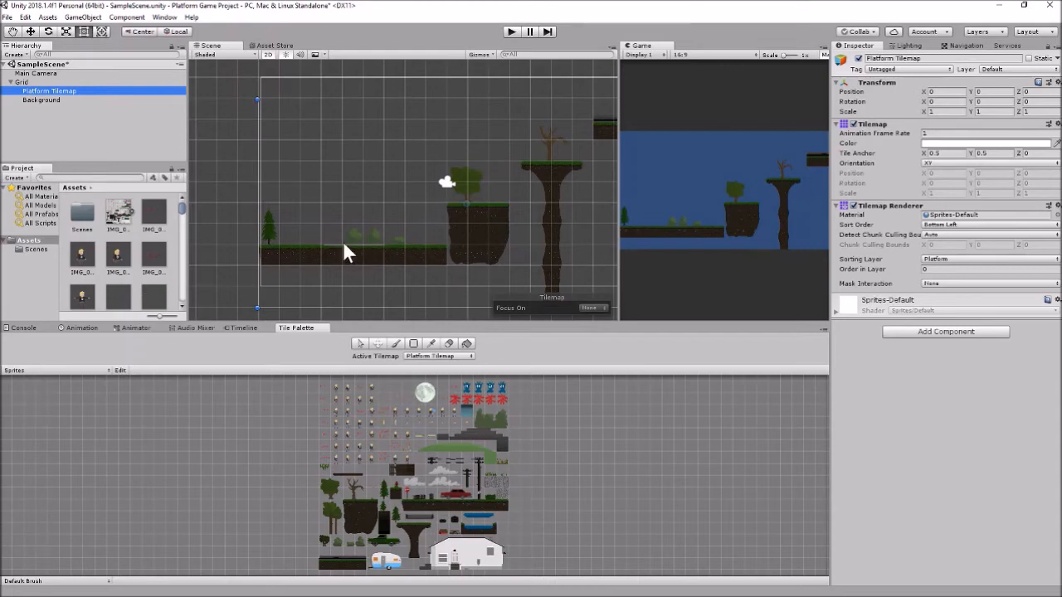
pyautogui.moveTo(554, 237); pyautogui.dragTo(476, 222, button='middle')
pyautogui.scroll(-1, 486, 225)
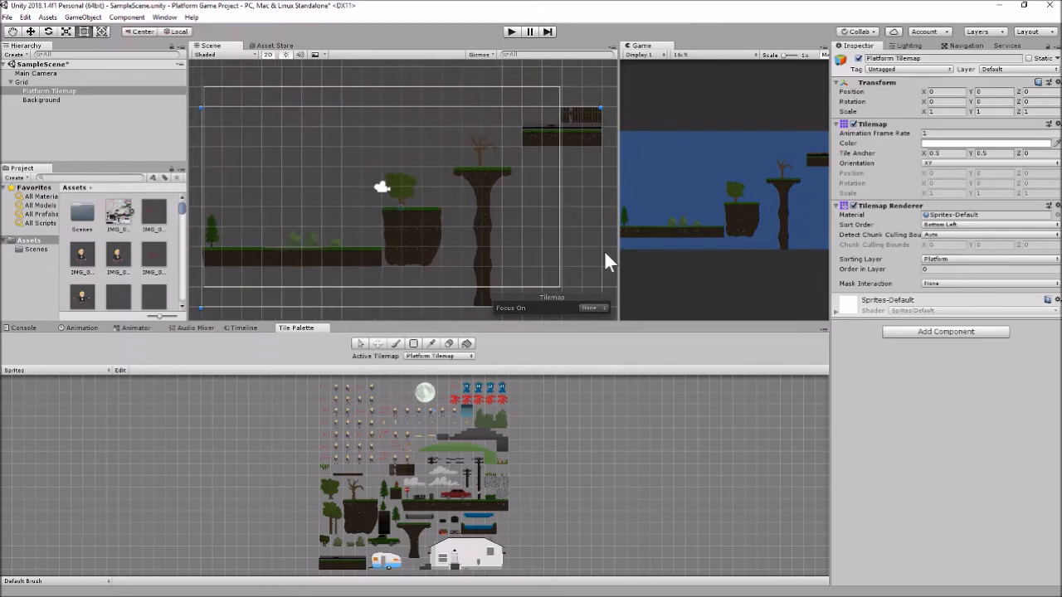
pyautogui.click(967, 333)
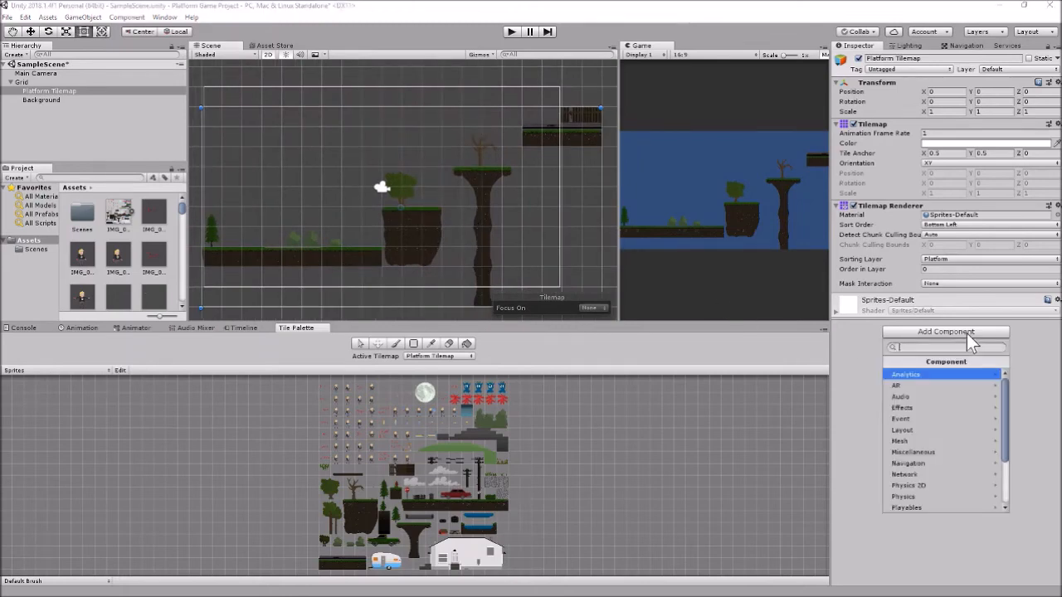
pyautogui.write('tile')
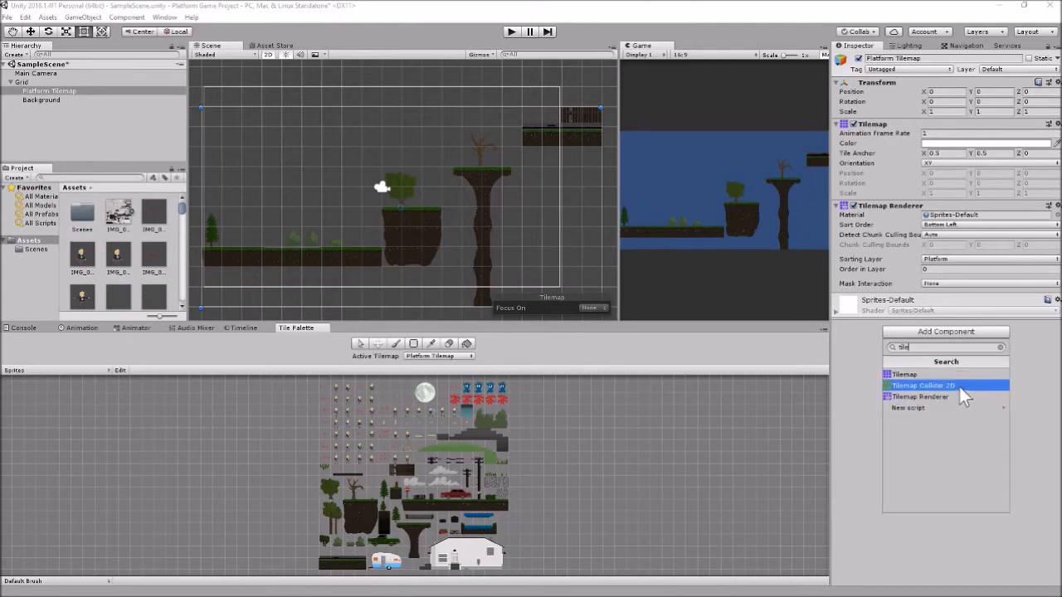
pyautogui.press('Up')
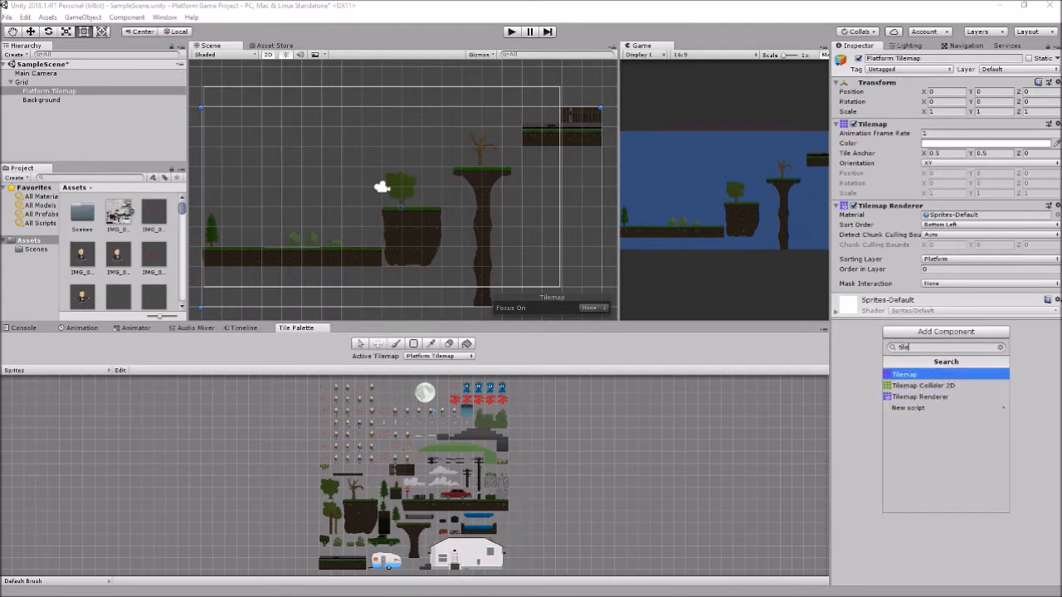
pyautogui.click(937, 385)
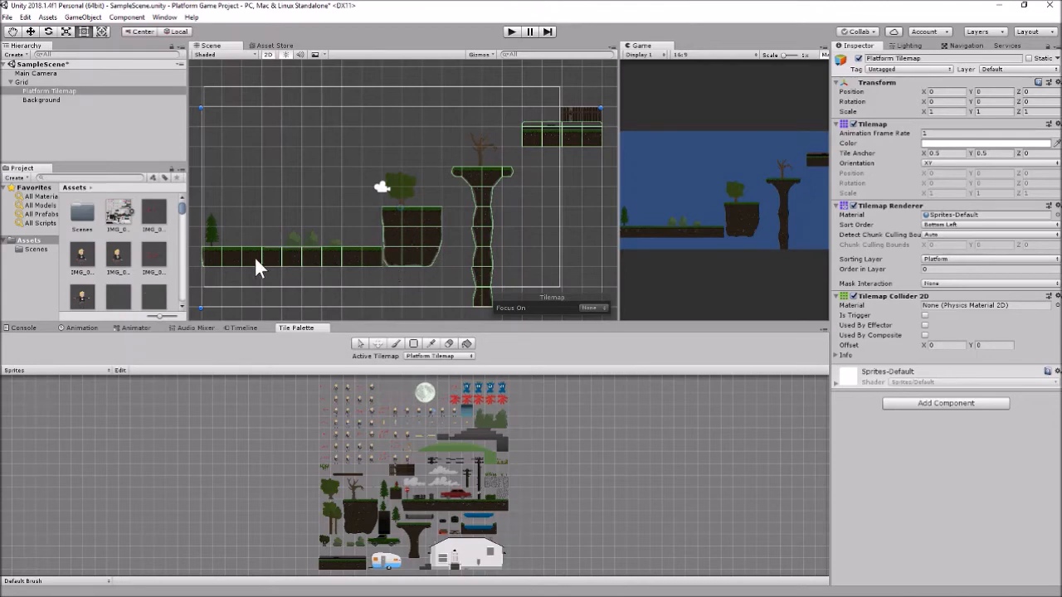
# Add a Composite Collider 2D to the Platform Tilemap and enable Used By Composite on its Tilemap Collider 2D.
pyautogui.click(941, 404)
pyautogui.write('com')
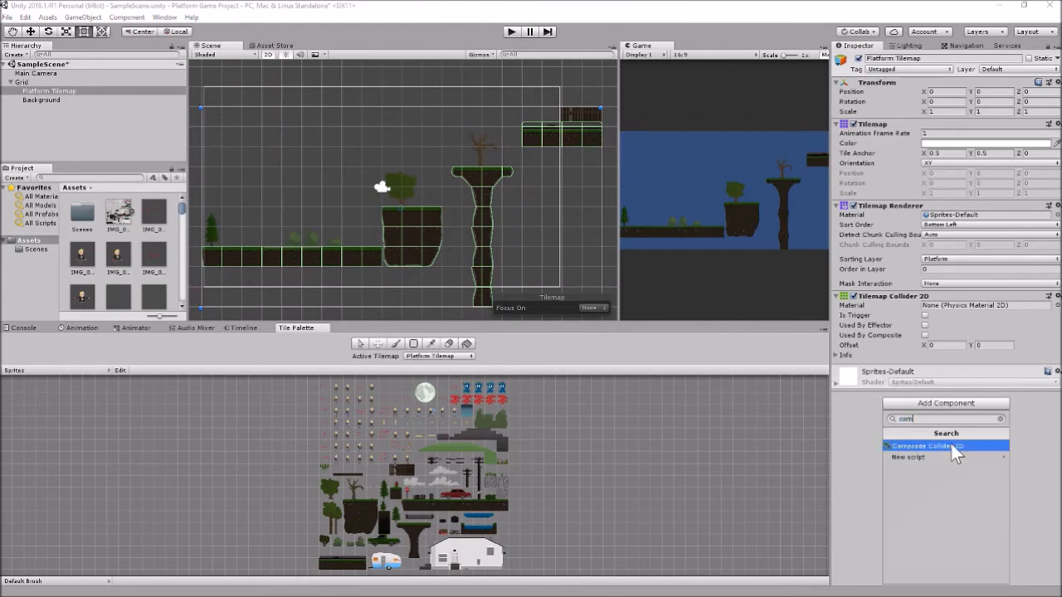
pyautogui.click(950, 446)
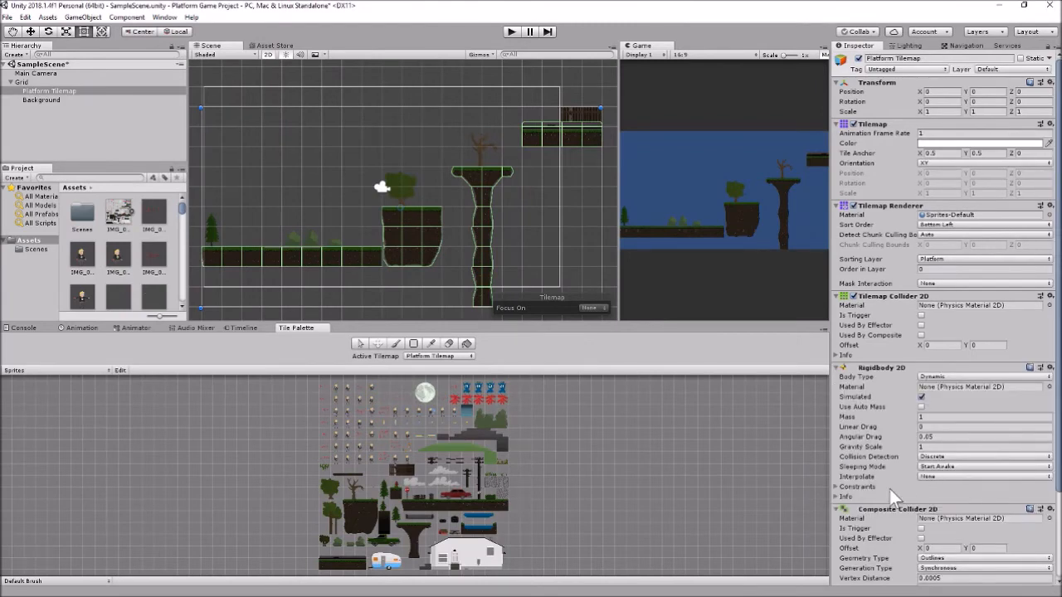
pyautogui.scroll(-2, 889, 488)
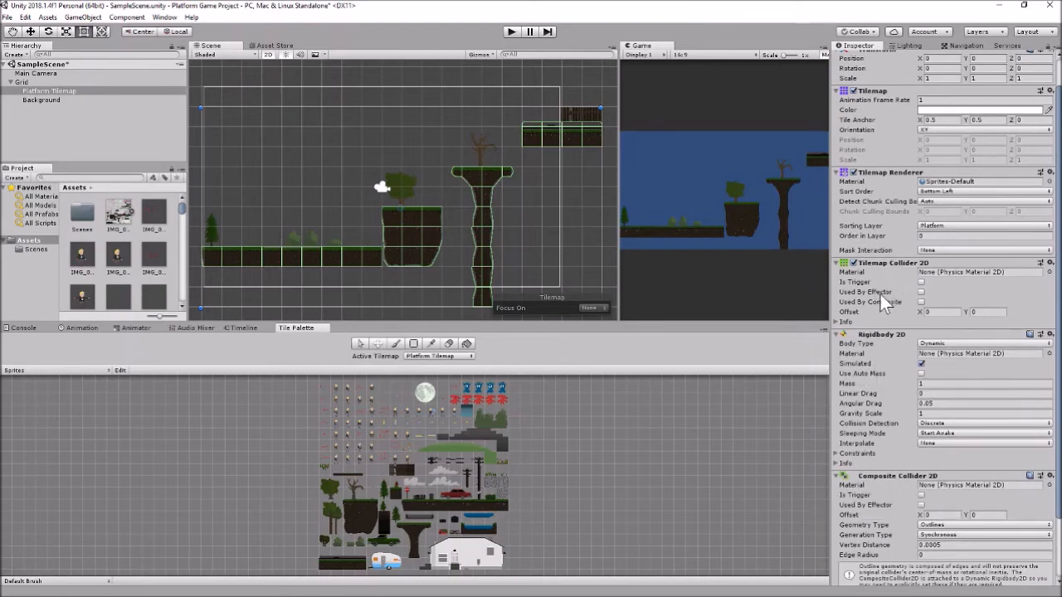
pyautogui.click(921, 302)
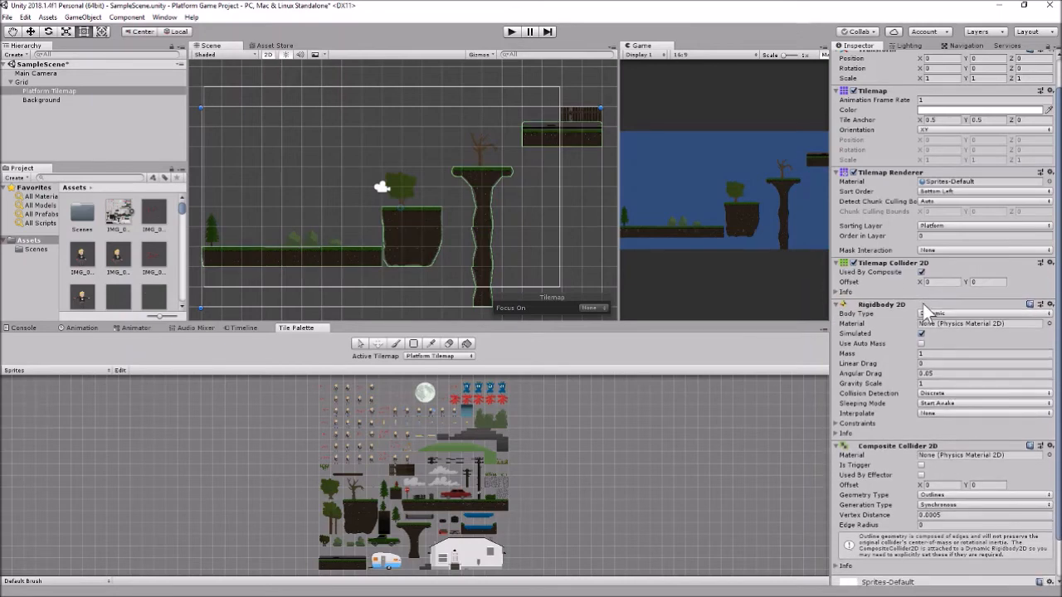
# Set the Body Type of the Platform Tilemap's Rigidbody 2D to Static.
pyautogui.moveTo(283, 207); pyautogui.dragTo(339, 203, button='middle')
pyautogui.moveTo(522, 228)
pyautogui.mouseDown(button='middle')
pyautogui.moveTo(464, 241)
pyautogui.moveTo(513, 223)
pyautogui.moveTo(503, 227)
pyautogui.mouseUp(button='middle')
pyautogui.scroll(8, 547, 181)
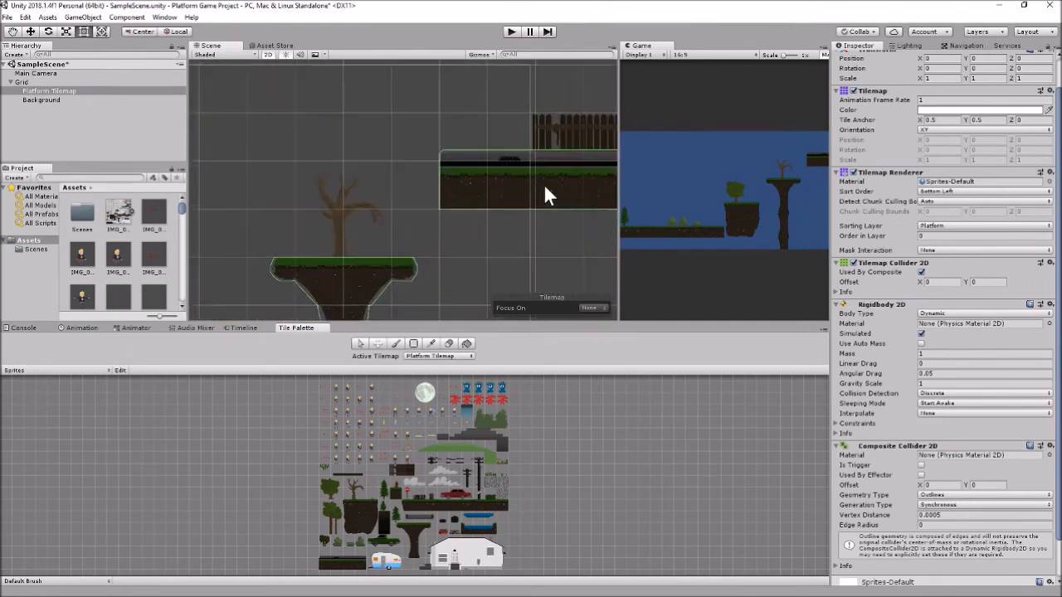
pyautogui.scroll(-8, 538, 187)
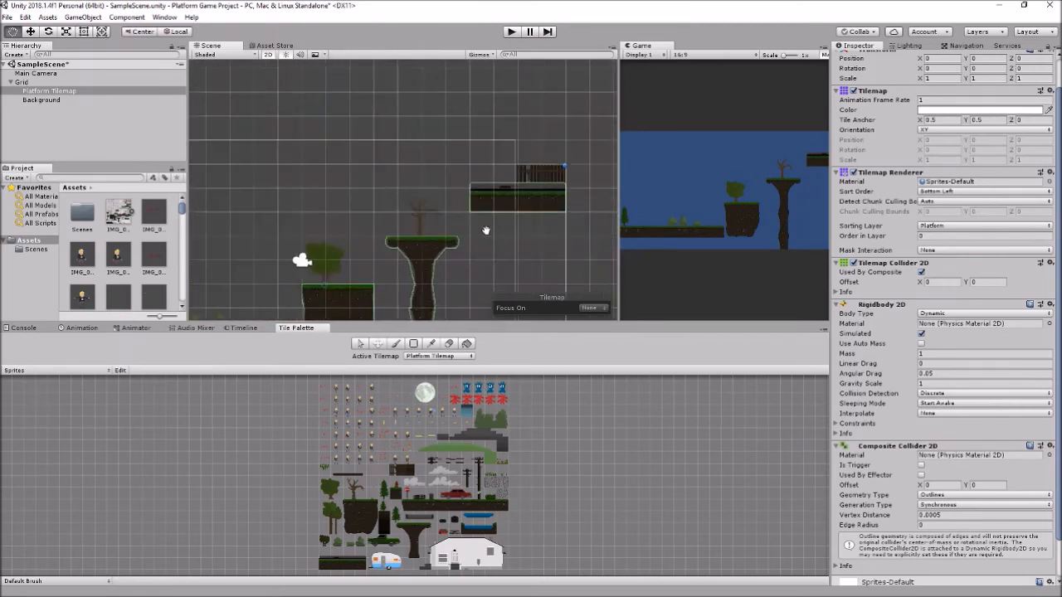
pyautogui.moveTo(456, 249); pyautogui.dragTo(457, 224, button='middle')
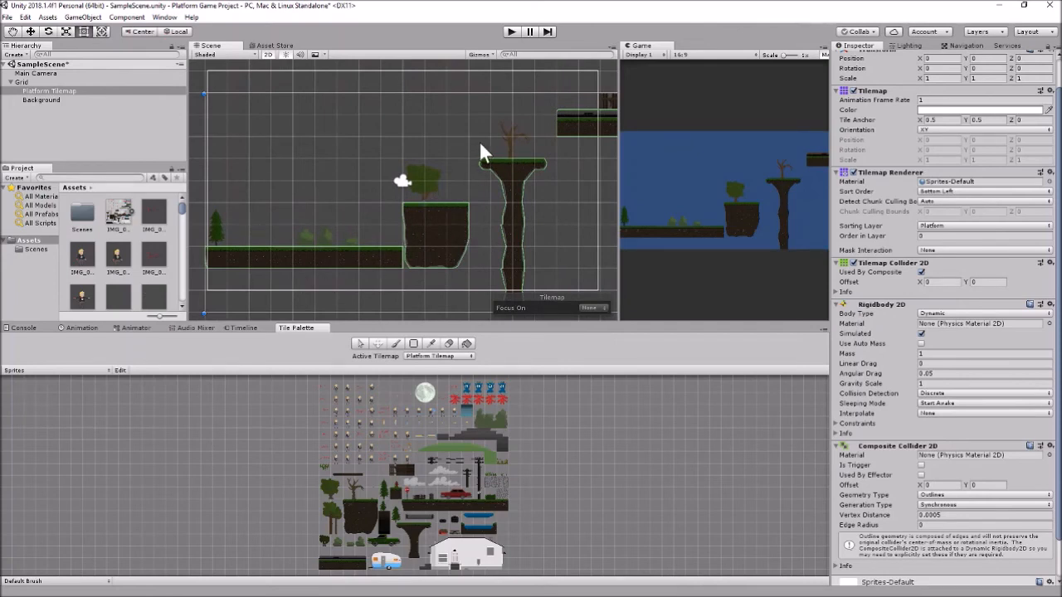
pyautogui.moveTo(560, 194)
pyautogui.mouseDown(button='middle')
pyautogui.moveTo(503, 228)
pyautogui.moveTo(557, 202)
pyautogui.mouseUp(button='middle')
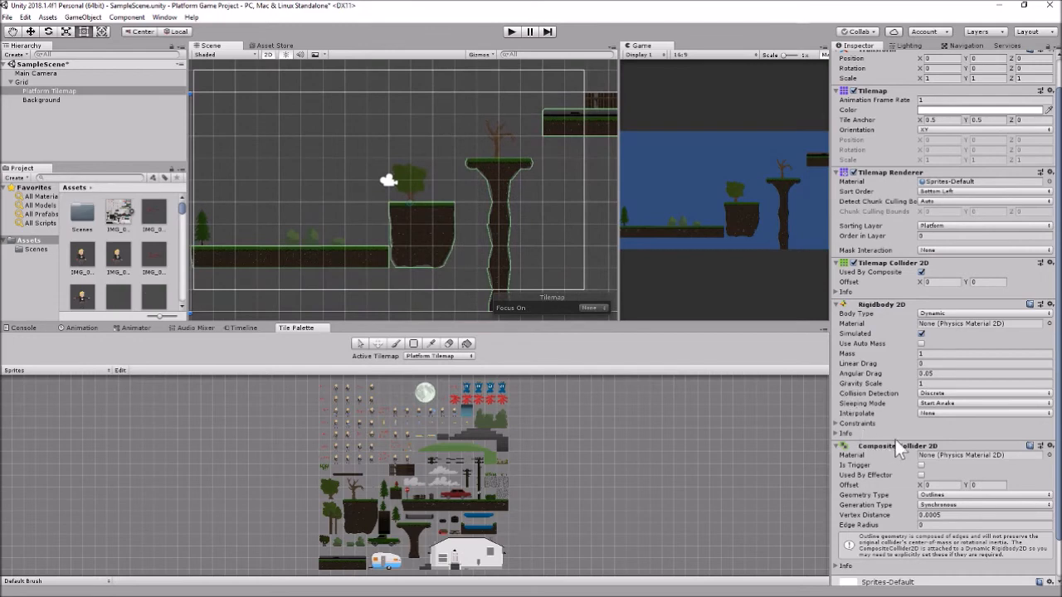
pyautogui.click(921, 271)
pyautogui.click(951, 314)
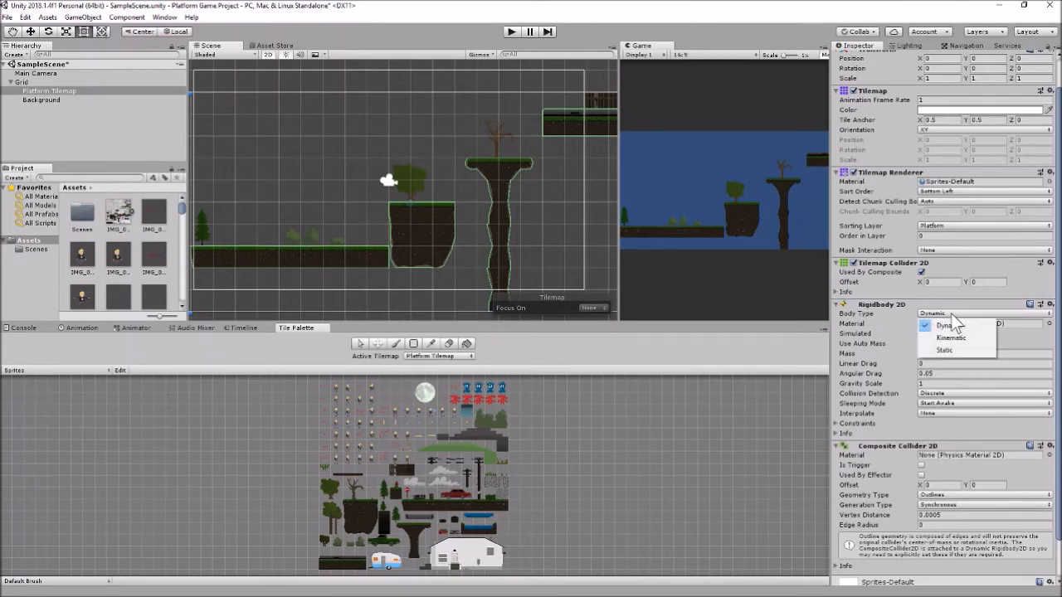
pyautogui.click(948, 351)
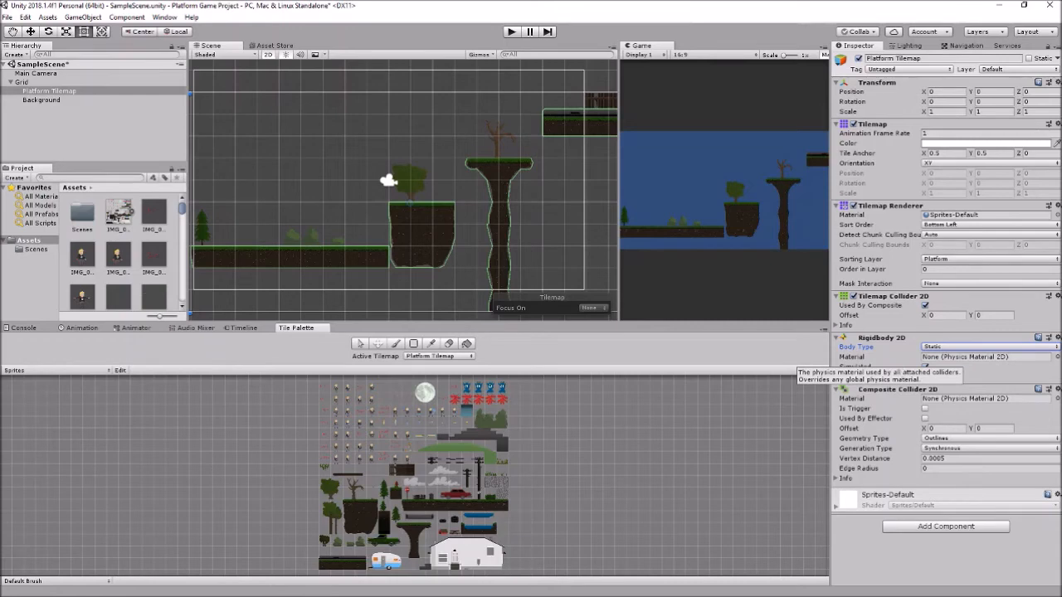
pyautogui.scroll(-2, 348, 189)
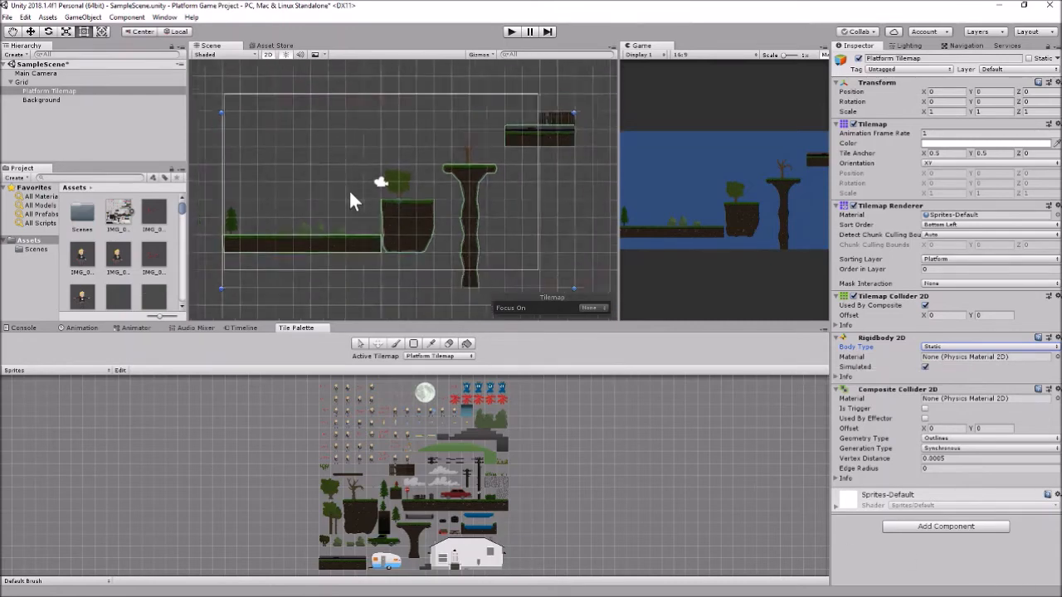
pyautogui.scroll(-2, 340, 187)
pyautogui.scroll(2, 347, 191)
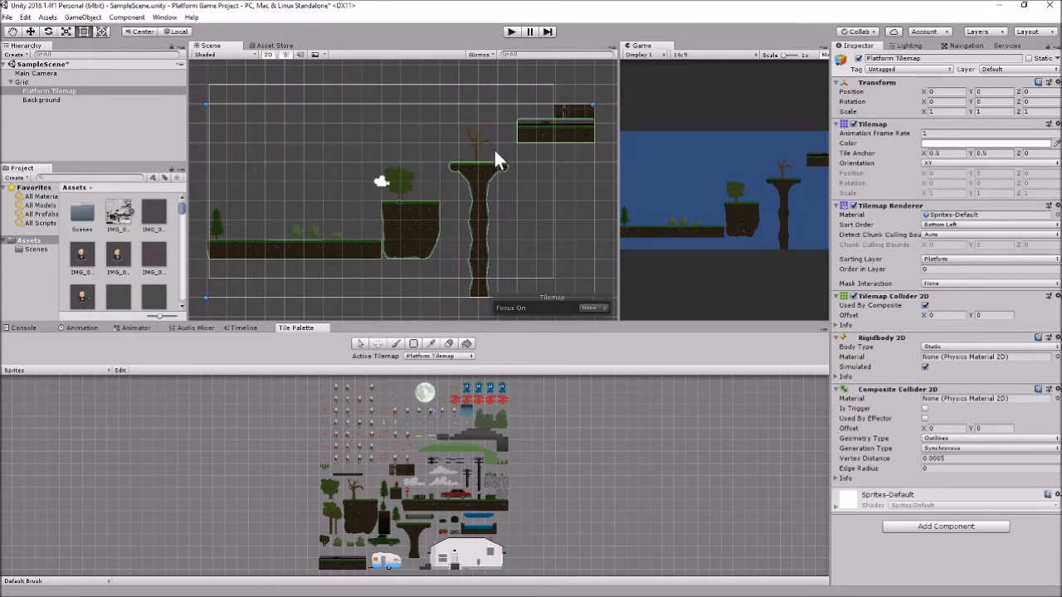
pyautogui.click(35, 102)
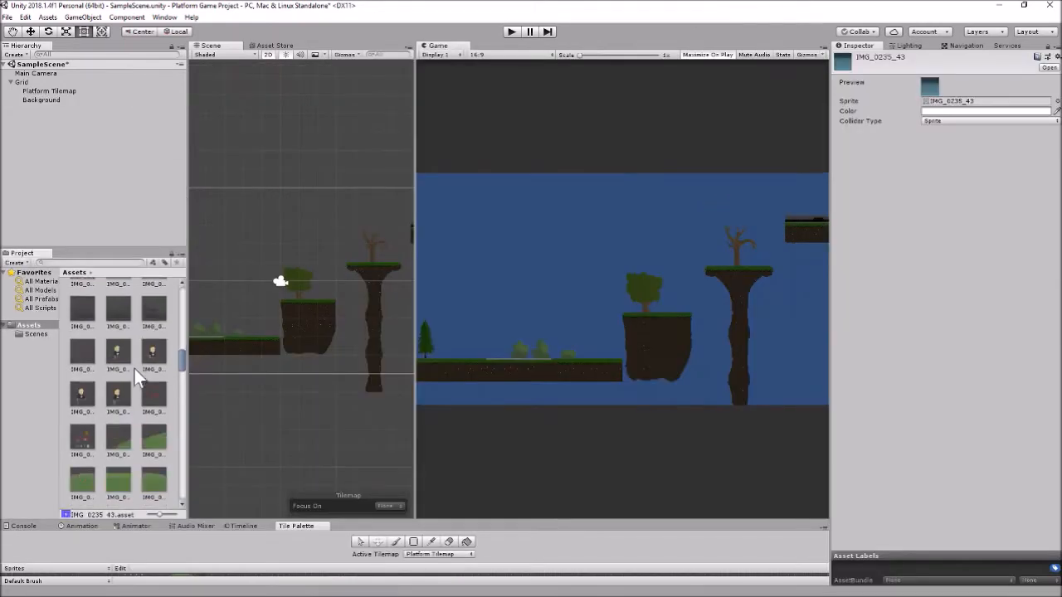
# Look through the loose tile assets in the project's Assets folder, including IMG_0235_0.
pyautogui.scroll(2, 134, 368)
pyautogui.scroll(5, 135, 368)
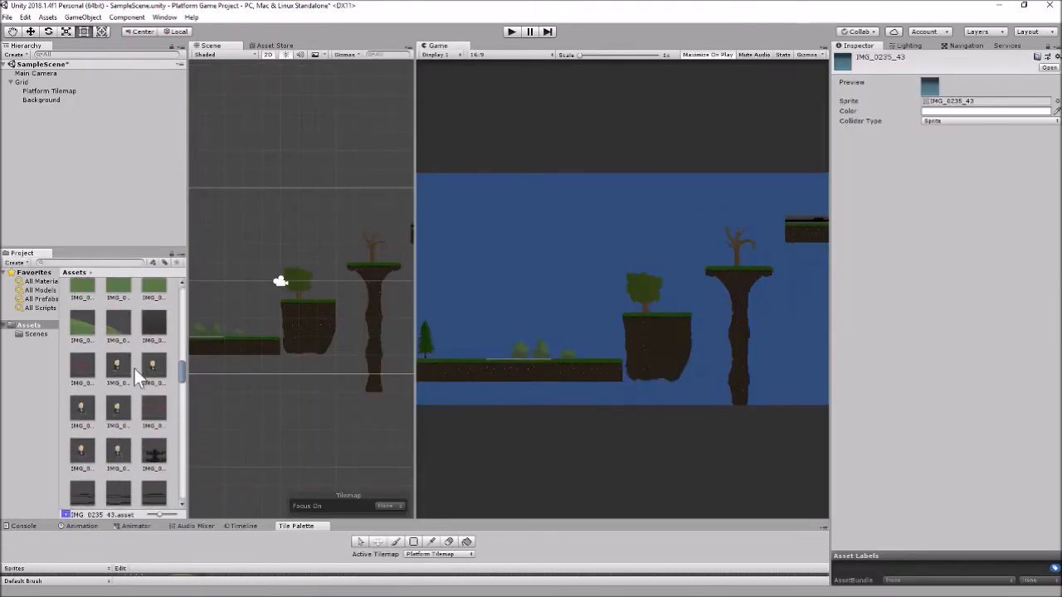
pyautogui.scroll(3, 135, 368)
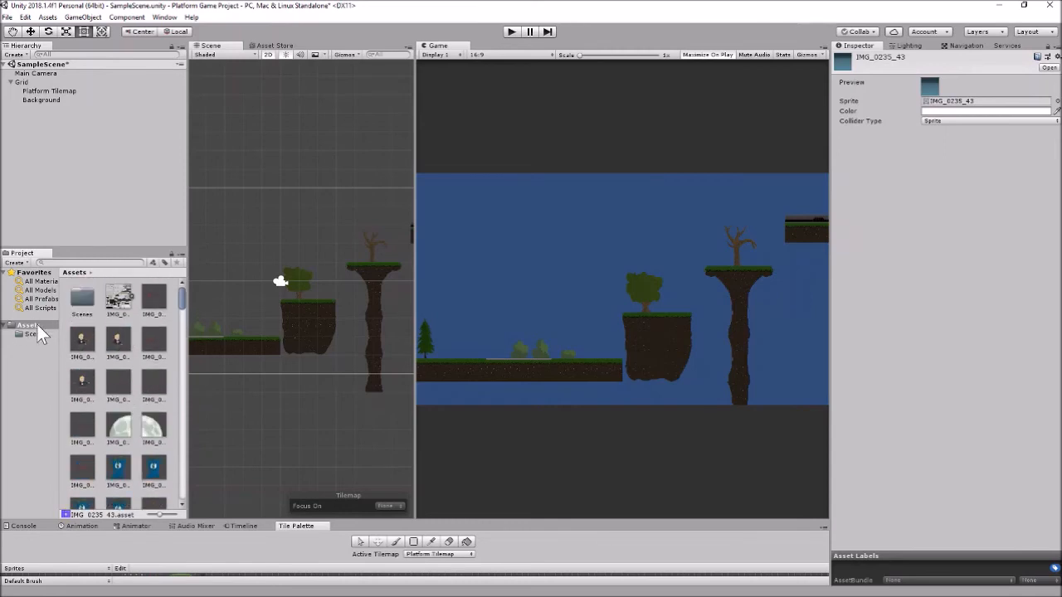
pyautogui.click(155, 302)
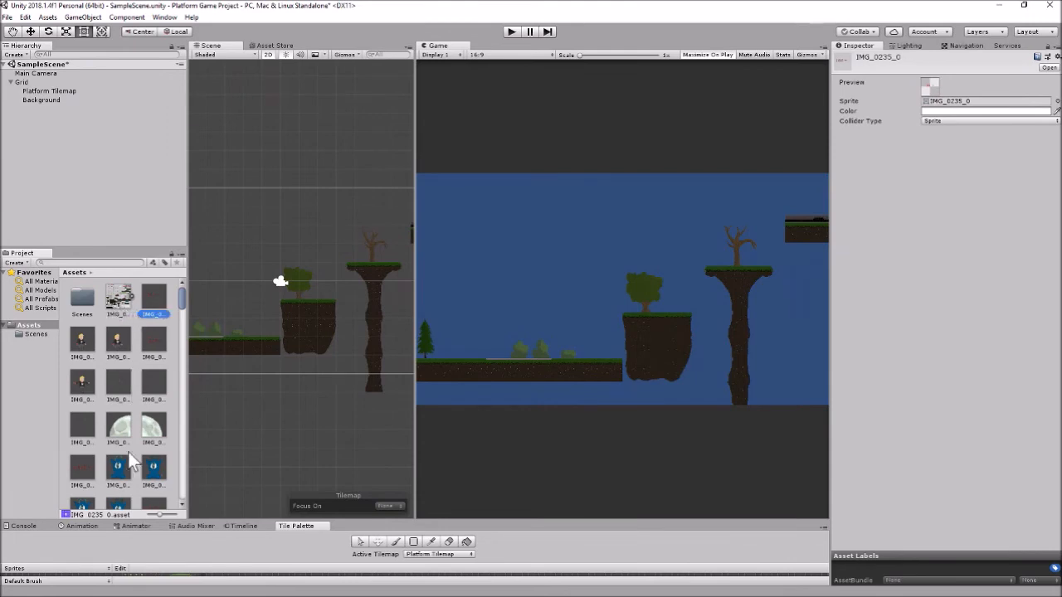
pyautogui.scroll(-5, 128, 449)
pyautogui.scroll(-10, 129, 452)
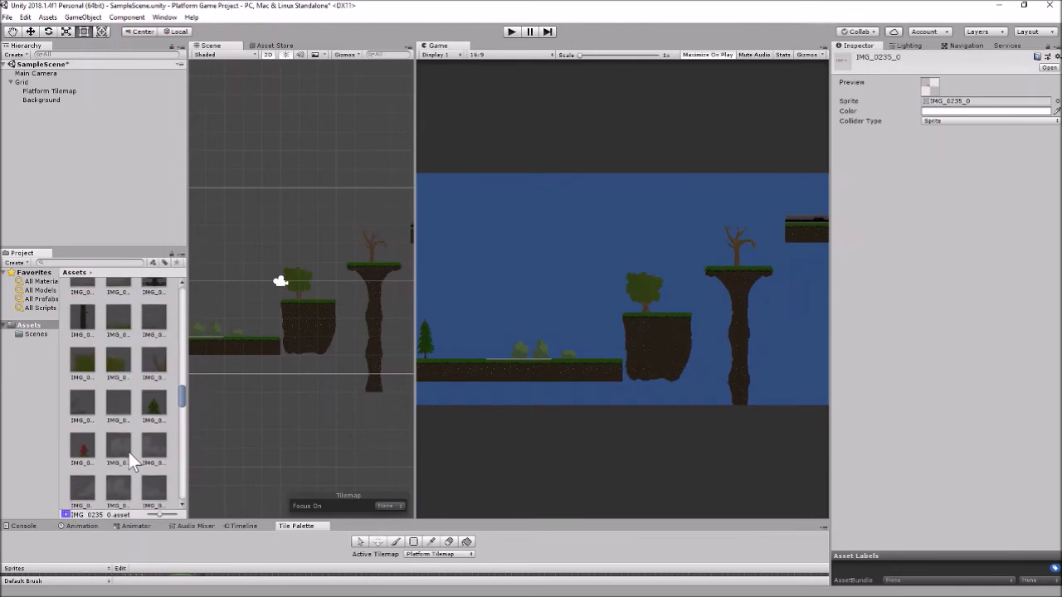
pyautogui.scroll(7, 129, 452)
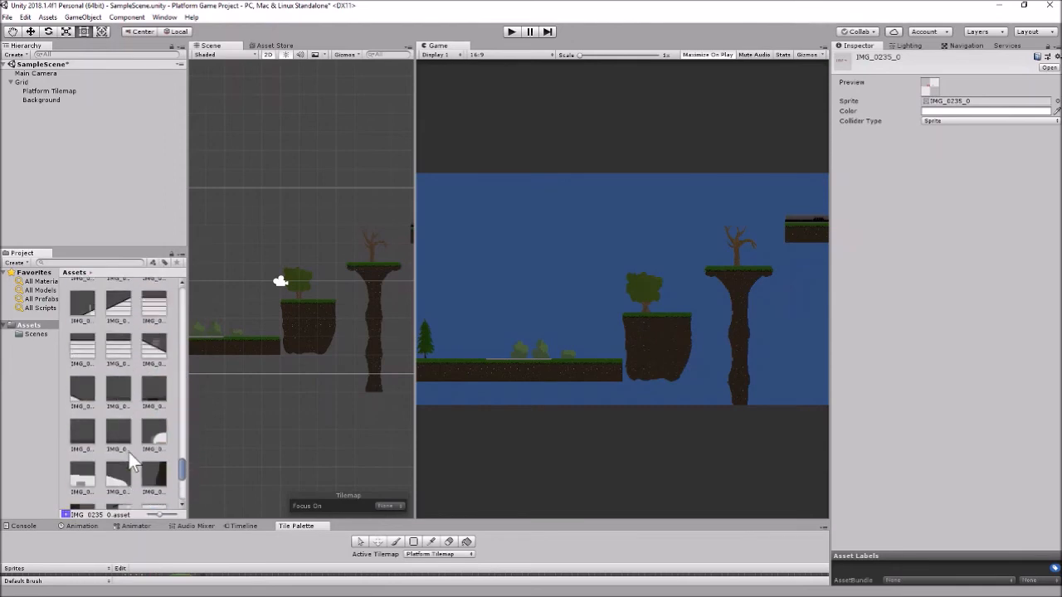
# Create a folder named Tiles inside the project's Assets folder.
pyautogui.click(36, 359)
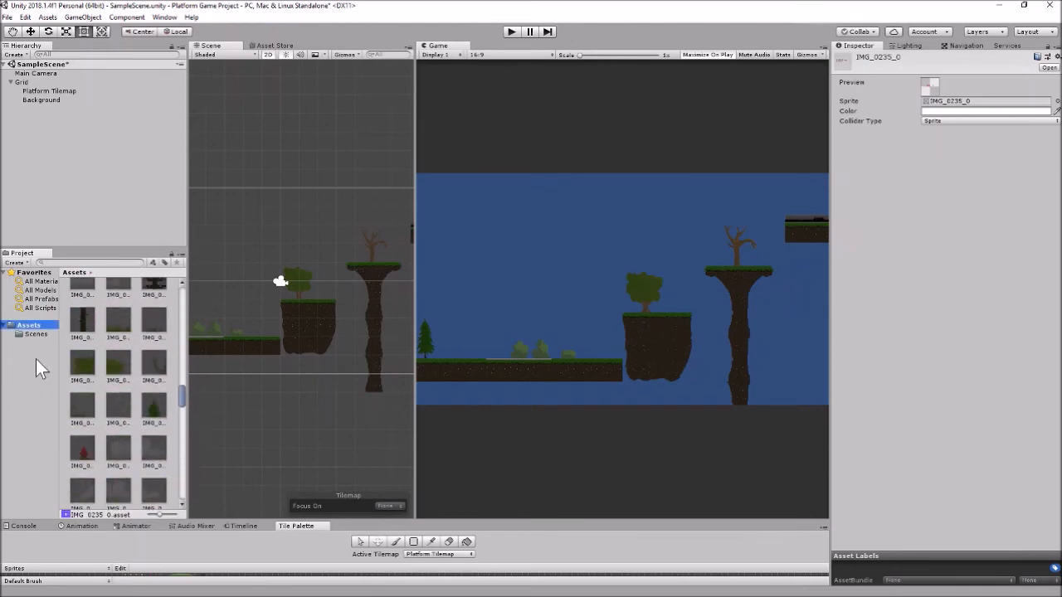
pyautogui.rightClick(36, 322)
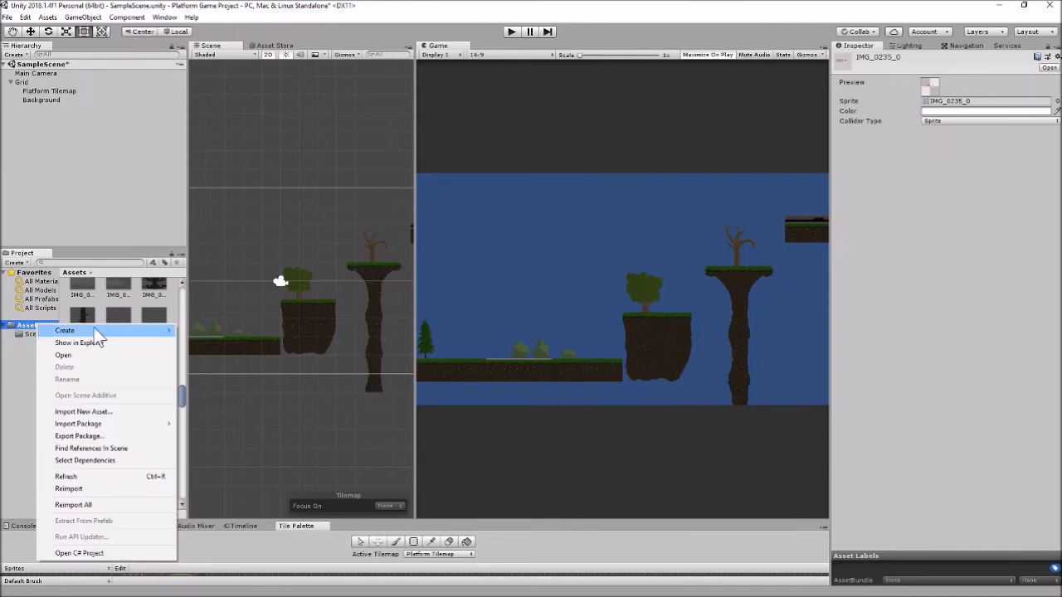
pyautogui.moveTo(123, 334)
pyautogui.click(203, 218)
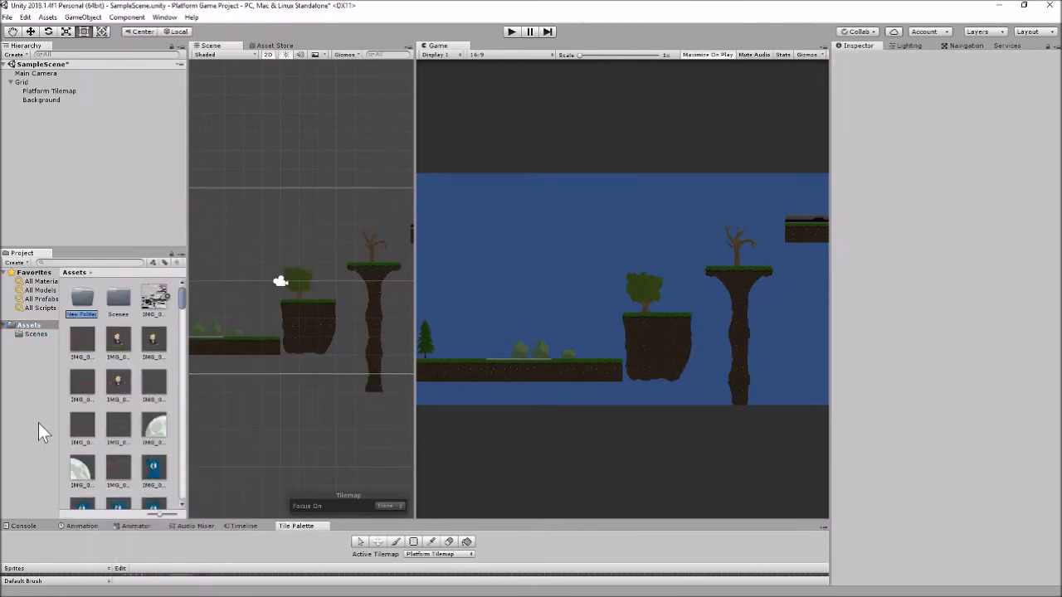
pyautogui.write('Tiles')
pyautogui.press('Return')
# Select all the IMG_0235 tile assets, from the first to the last, and move them into the Tiles folder.
pyautogui.click(87, 340)
pyautogui.scroll(-12, 108, 371)
pyautogui.moveTo(184, 340); pyautogui.dragTo(170, 519)
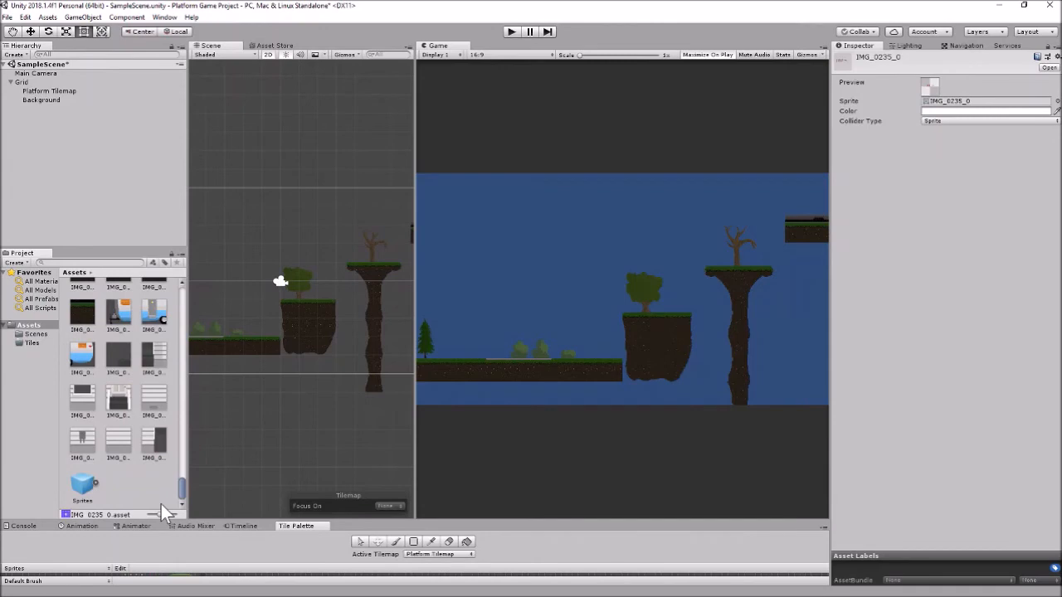
pyautogui.keyDown('shift'); pyautogui.click(161, 436); pyautogui.keyUp('shift')
pyautogui.scroll(9, 142, 444)
pyautogui.scroll(10, 142, 443)
pyautogui.scroll(8, 142, 443)
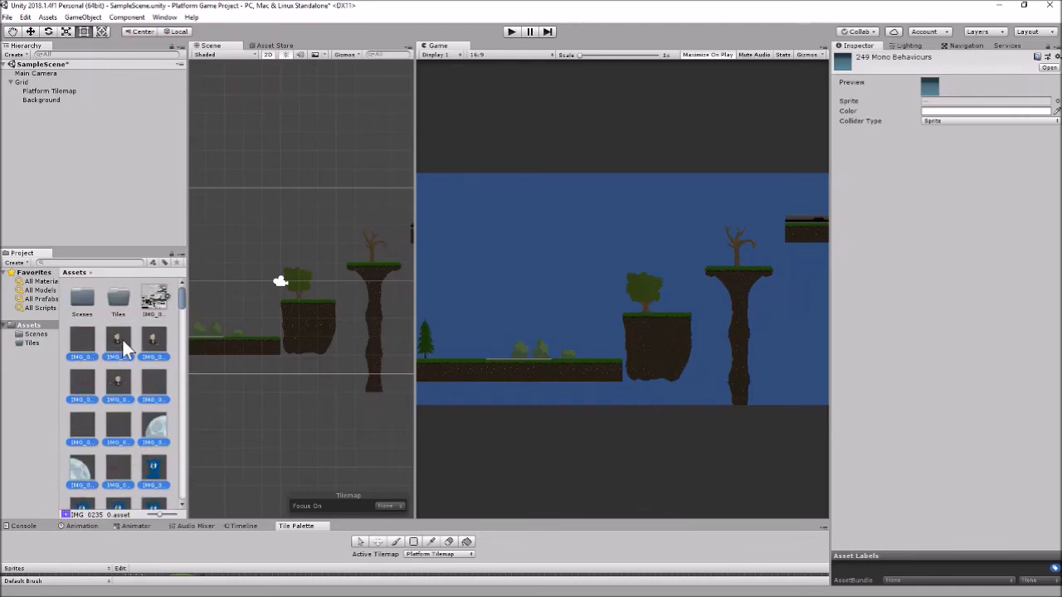
pyautogui.moveTo(122, 338); pyautogui.dragTo(119, 299)
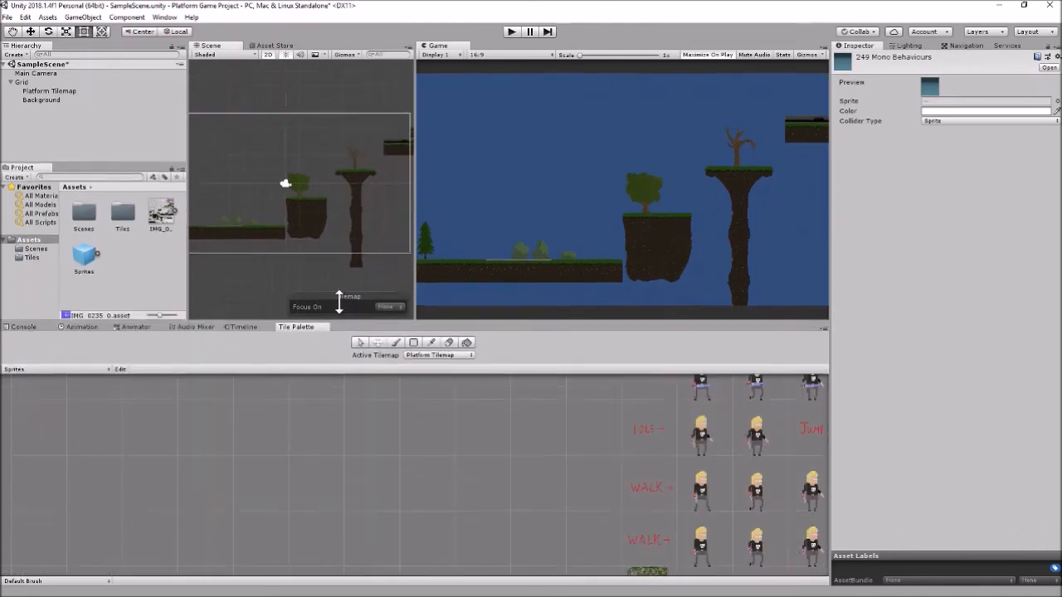
# Check the sprites in the Tile Palette after the asset move and bring up the Console.
pyautogui.scroll(-6, 578, 481)
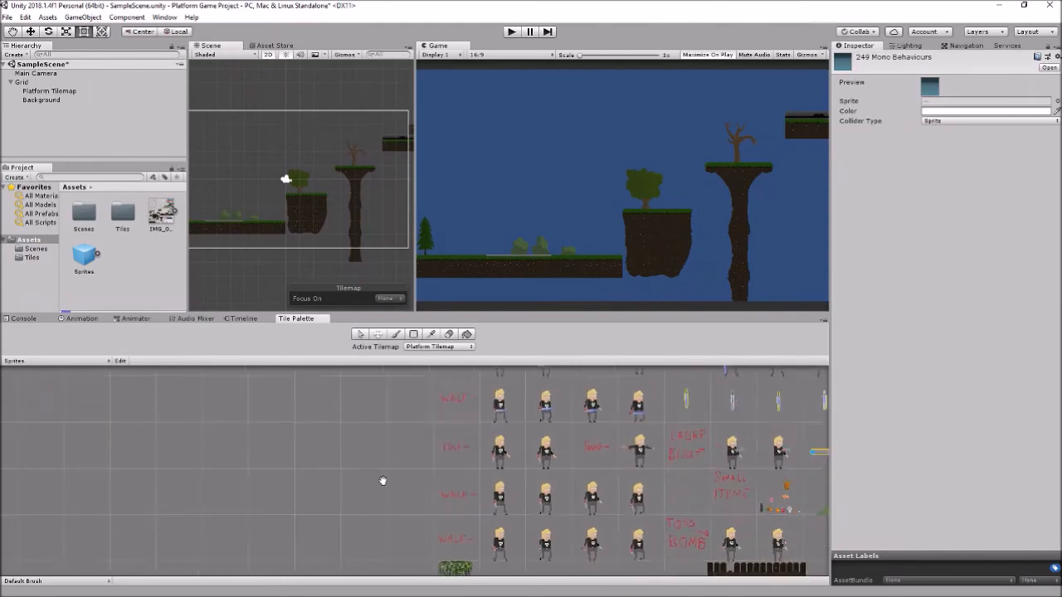
pyautogui.scroll(6, 491, 441)
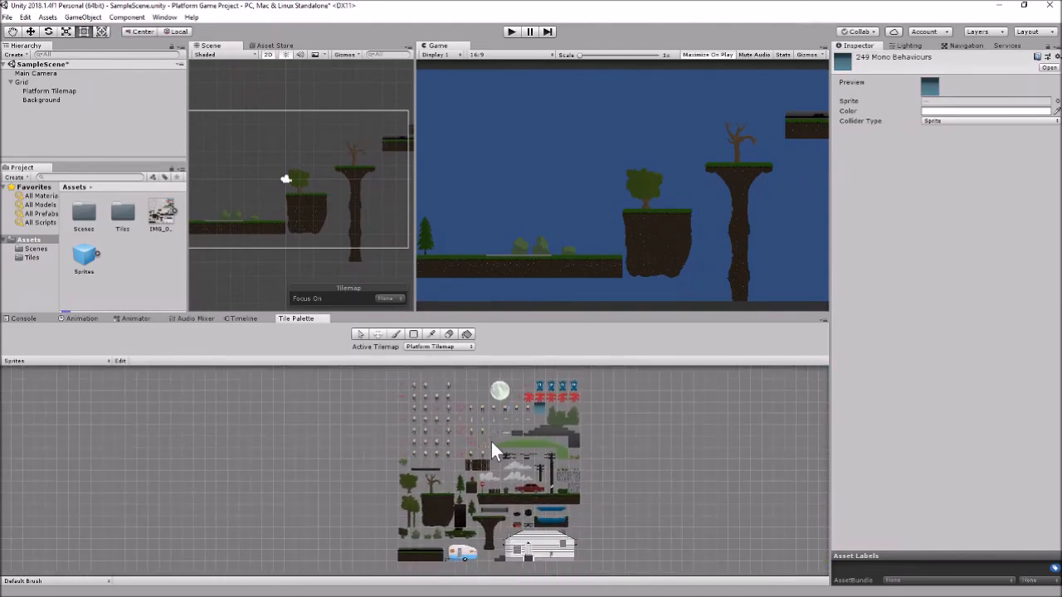
pyautogui.scroll(-8, 490, 448)
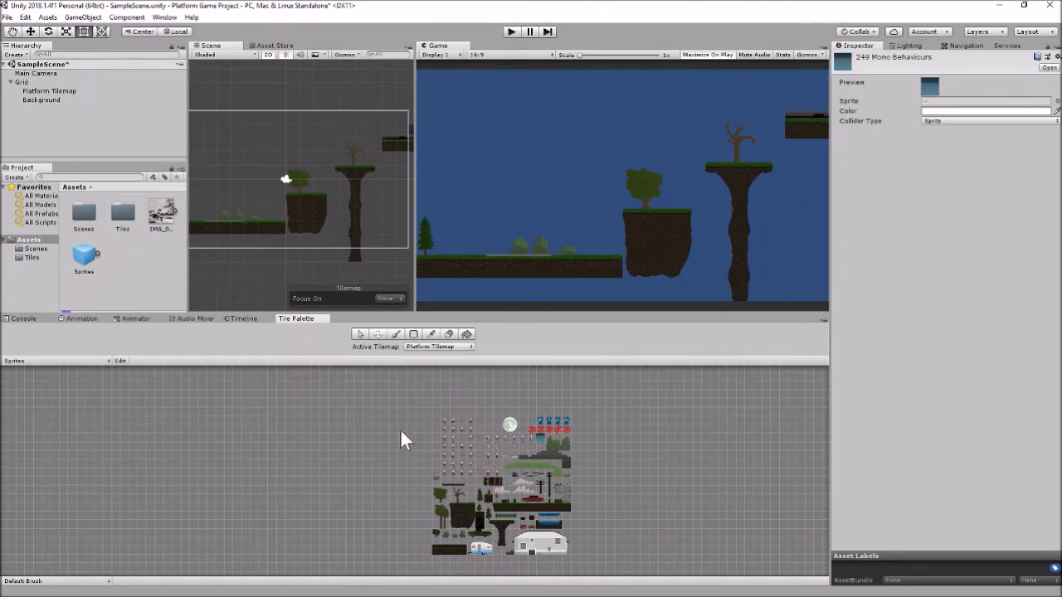
pyautogui.click(462, 446)
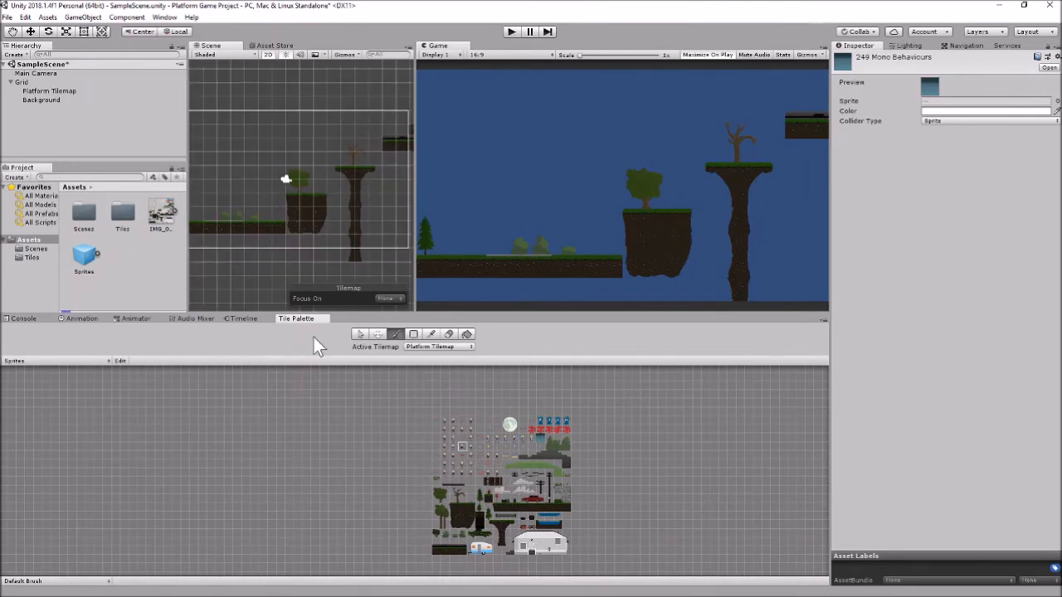
pyautogui.click(360, 334)
pyautogui.click(23, 319)
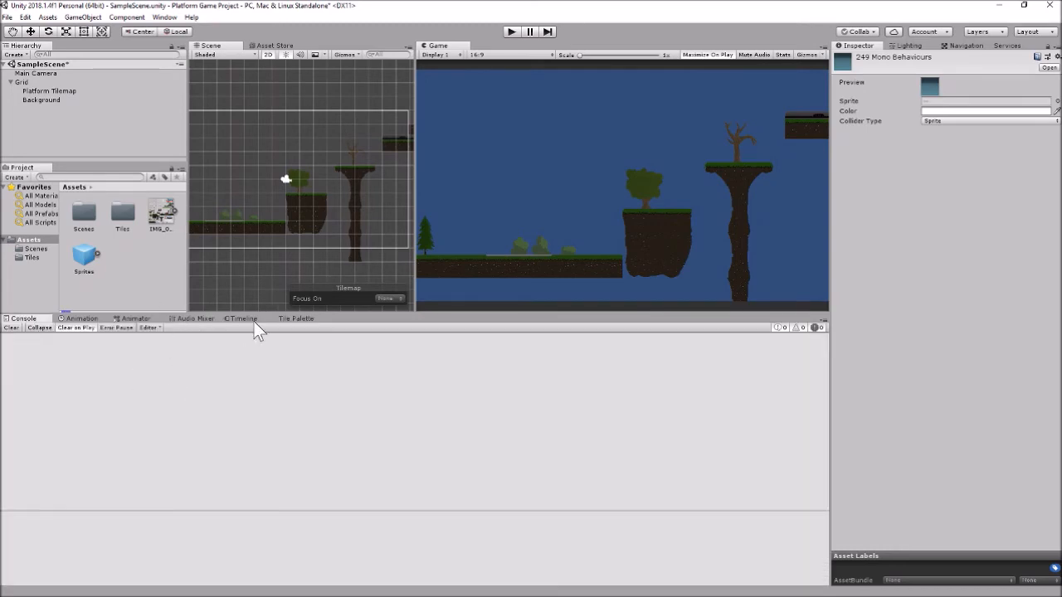
# Expand the IMG_0235 sprite sheet in the project's Assets and add its blue gradient sprite, IMG_0235_43, to the scene.
pyautogui.moveTo(305, 314); pyautogui.dragTo(391, 571)
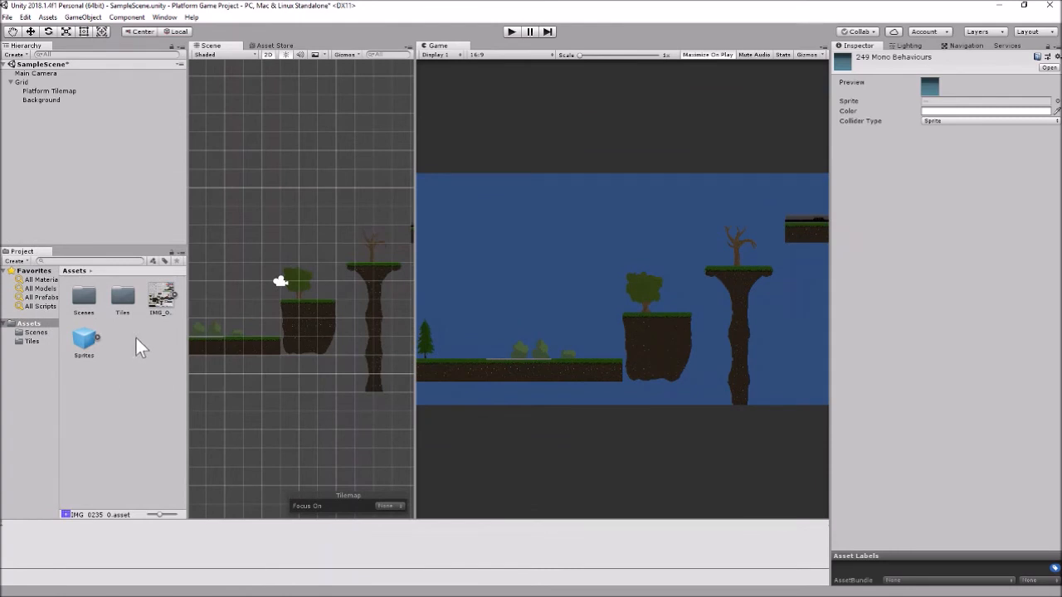
pyautogui.click(172, 296)
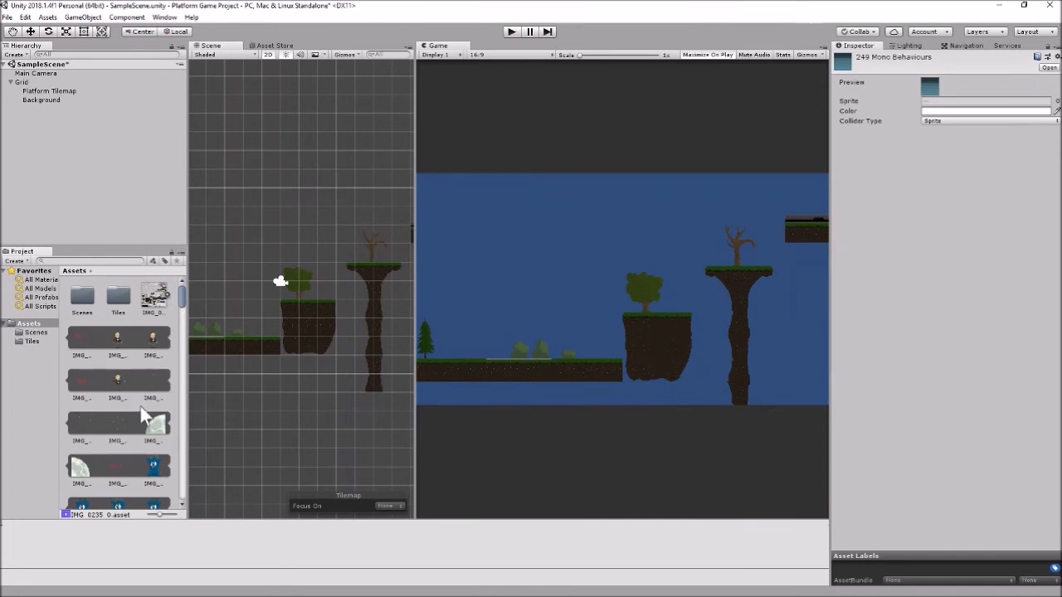
pyautogui.scroll(-3, 138, 408)
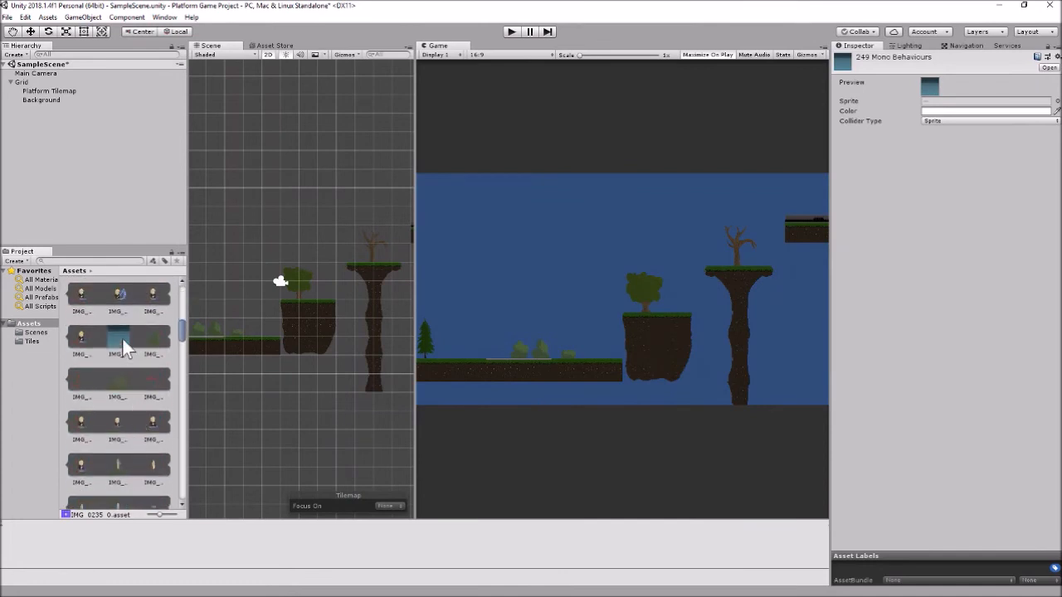
pyautogui.moveTo(122, 339); pyautogui.dragTo(72, 147)
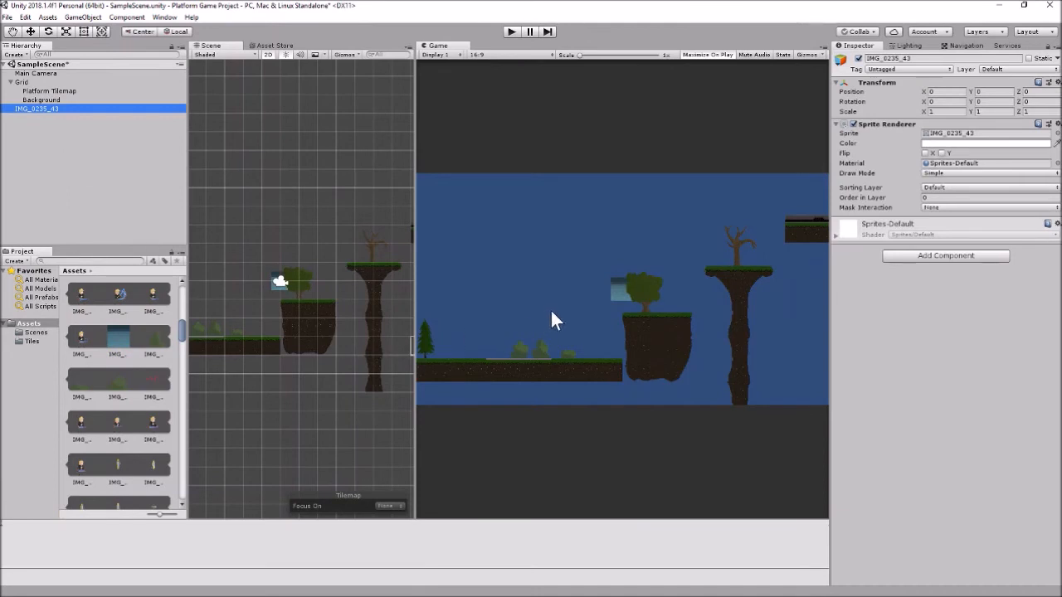
# Rename the newly added IMG_0235_43 object as Background Image.
pyautogui.doubleClick(42, 107)
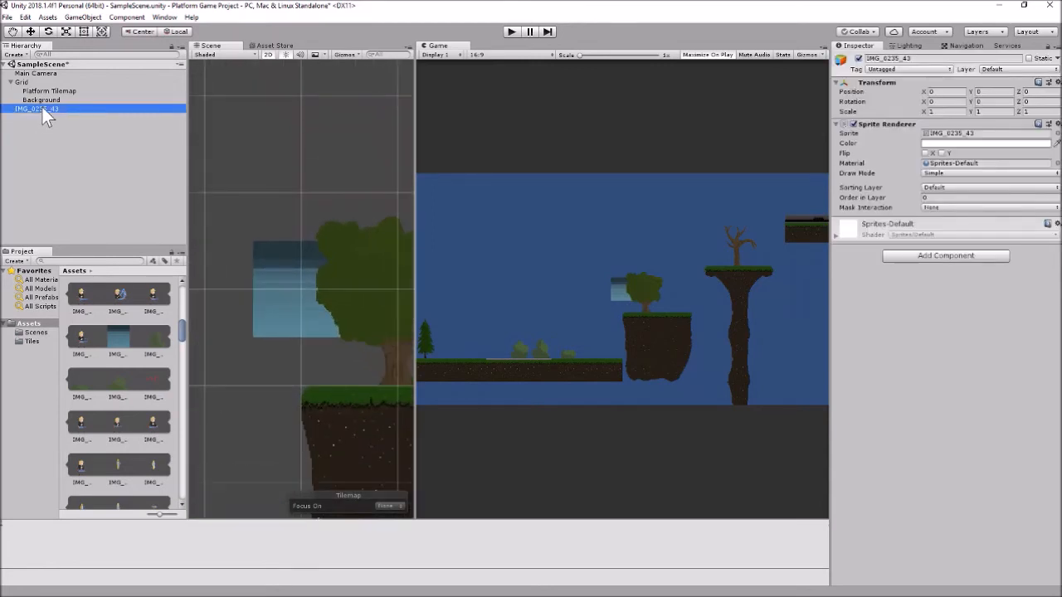
pyautogui.press('F2')
pyautogui.write('Background Image')
pyautogui.press('Return')
pyautogui.click(272, 305)
pyautogui.click(284, 259)
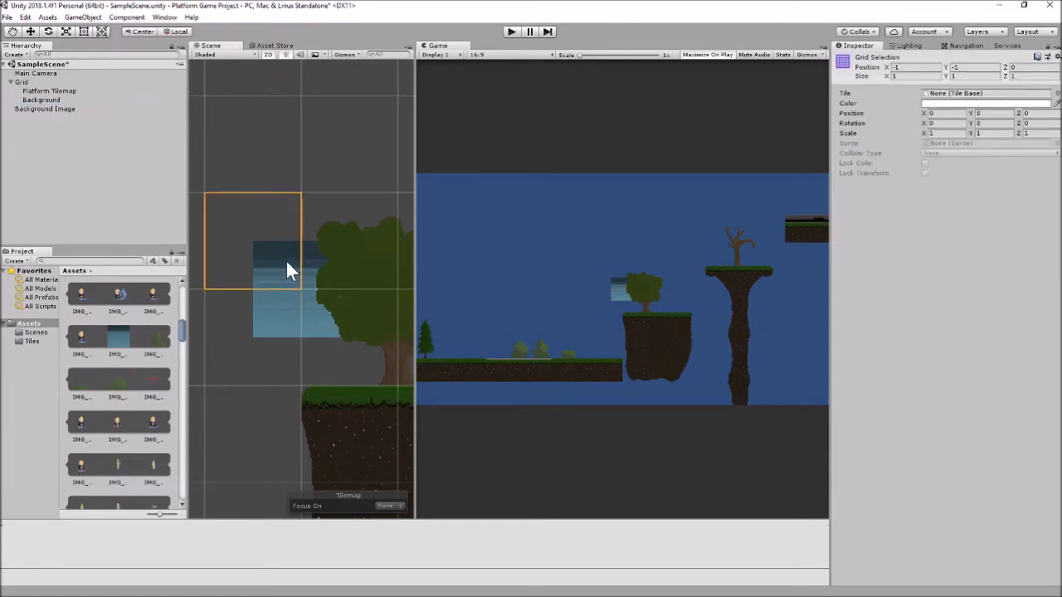
# Scale the Background Image uniformly to about 11.13 with the Scale tool.
pyautogui.click(72, 111)
pyautogui.scroll(-3, 357, 301)
pyautogui.scroll(-3, 346, 306)
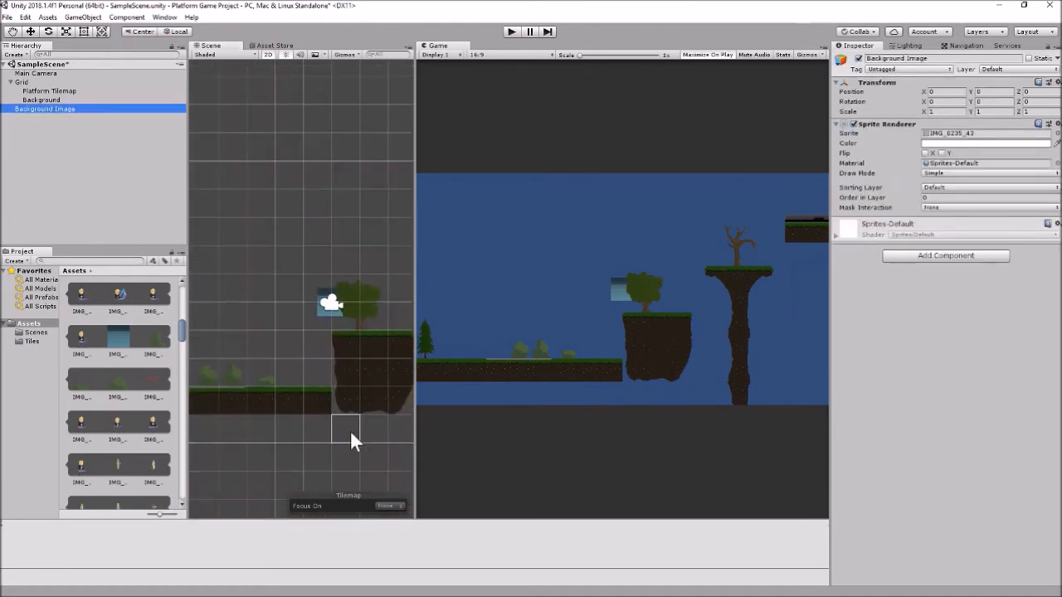
pyautogui.scroll(-2, 303, 350)
pyautogui.moveTo(319, 323); pyautogui.dragTo(341, 335, button='middle')
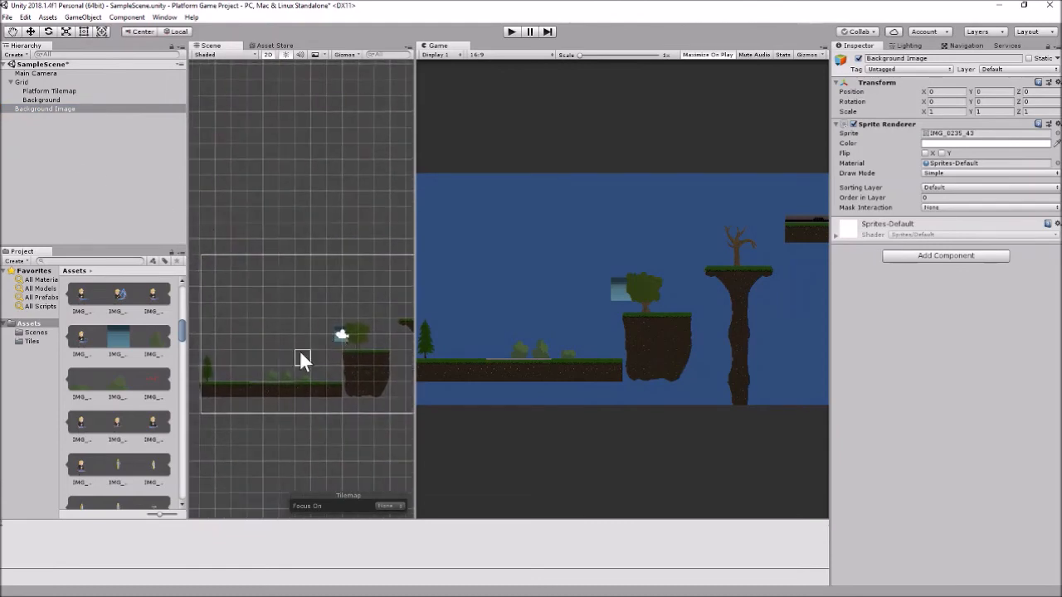
pyautogui.click(108, 112)
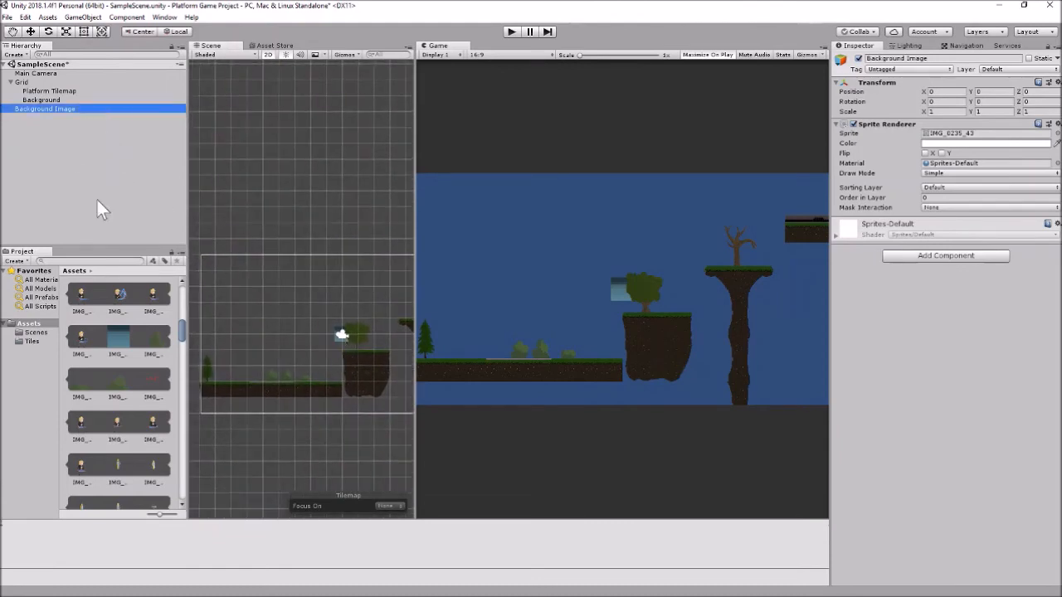
pyautogui.click(71, 32)
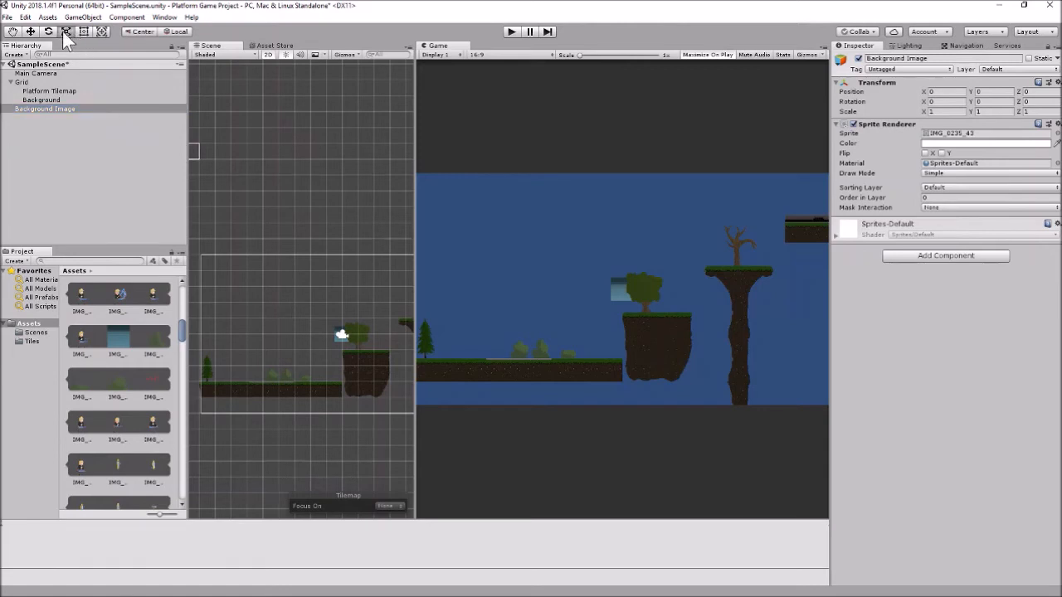
pyautogui.moveTo(342, 335); pyautogui.dragTo(903, 339)
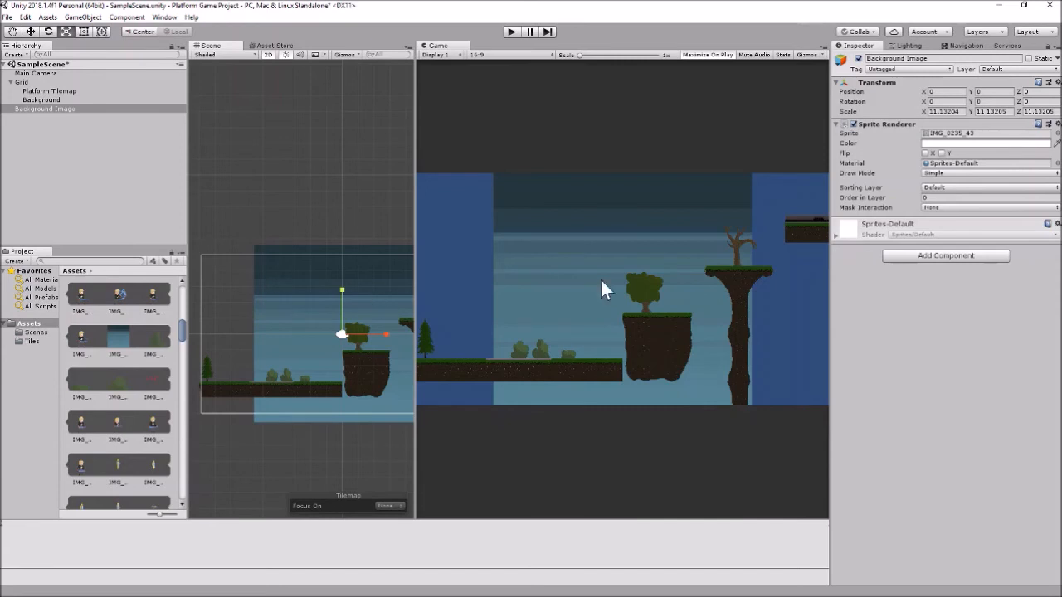
# Set the Background Image's Z rotation to 180 and enlarge it uniformly to a scale of about 29.37.
pyautogui.click(1042, 104)
pyautogui.write('180')
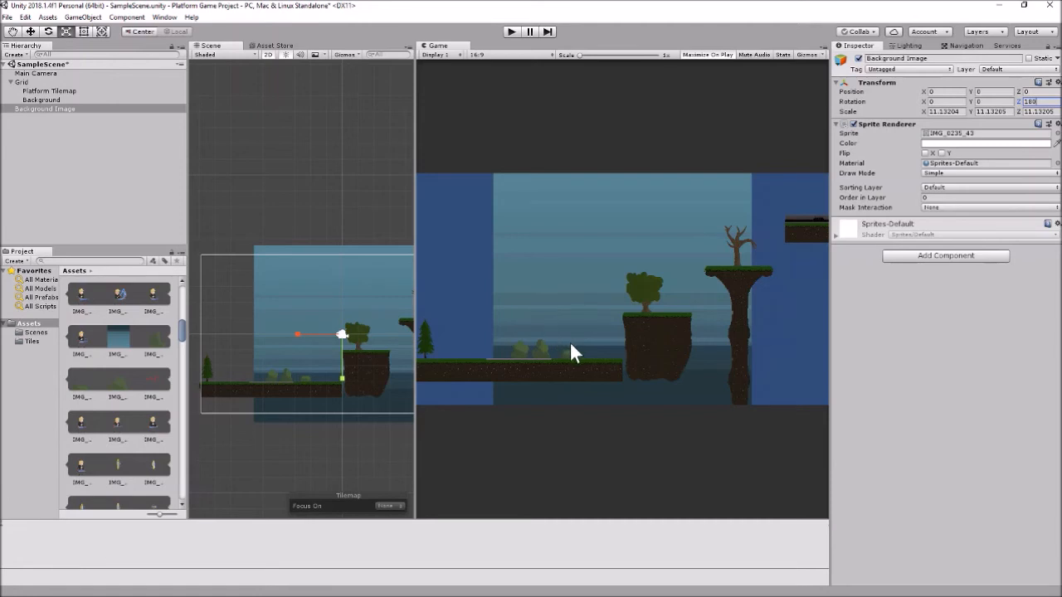
pyautogui.moveTo(342, 334); pyautogui.dragTo(381, 345)
pyautogui.scroll(-10, 372, 317)
pyautogui.scroll(-5, 372, 319)
pyautogui.moveTo(372, 319); pyautogui.dragTo(276, 334, button='middle')
pyautogui.moveTo(265, 333); pyautogui.dragTo(298, 336)
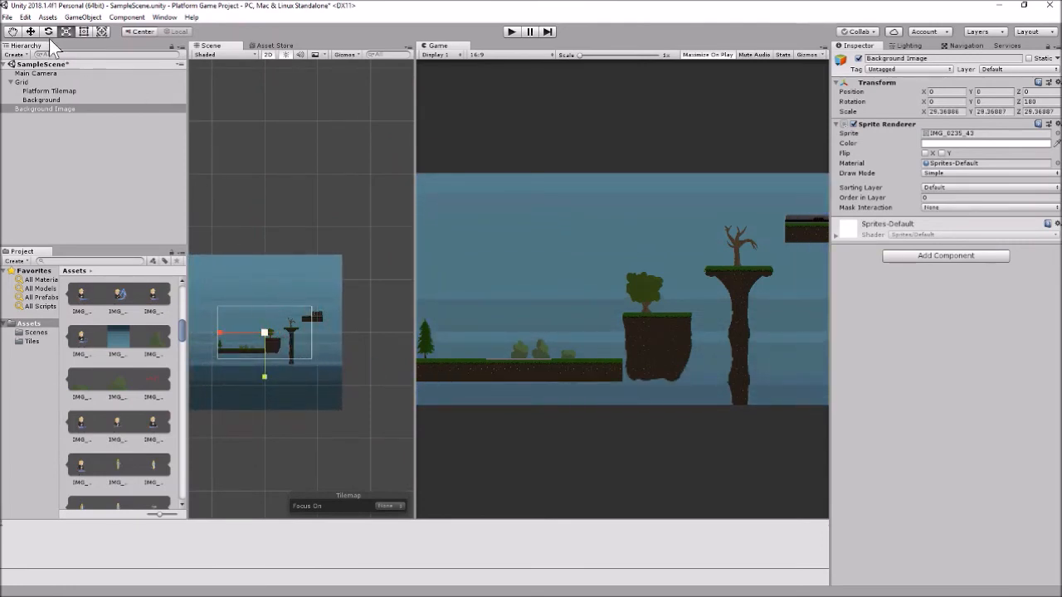
# Move the Background Image vertically to a Y position of about 5.9, keeping the camera frame covered.
pyautogui.moveTo(266, 377); pyautogui.dragTo(266, 345)
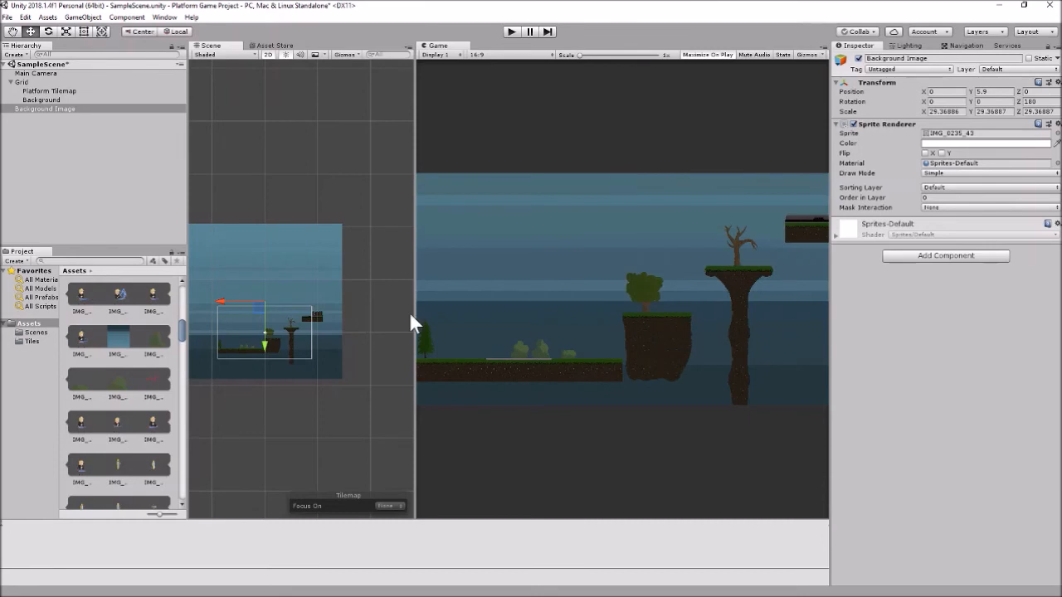
pyautogui.scroll(3, 268, 316)
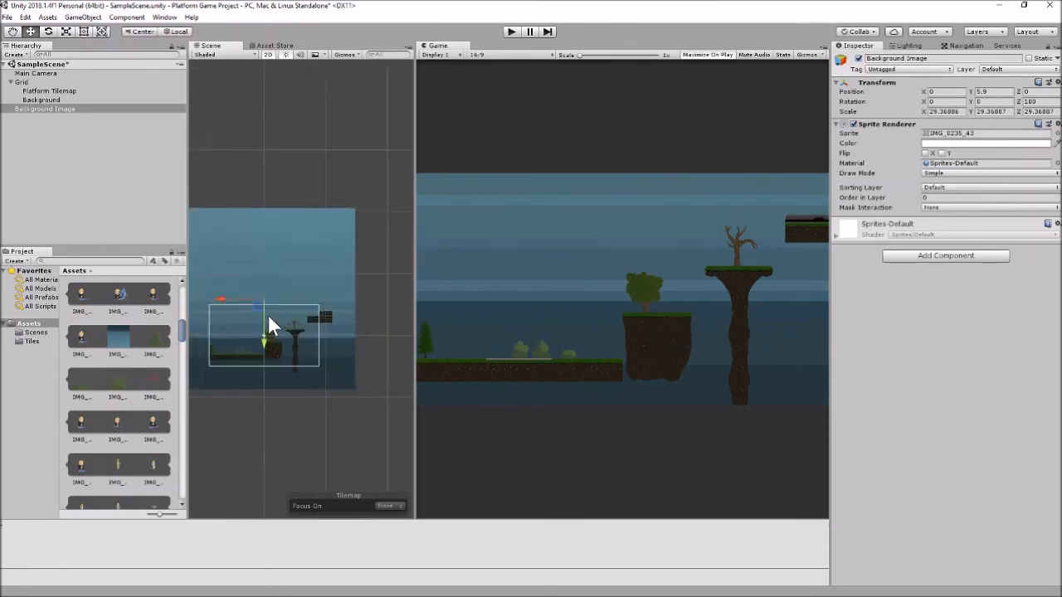
pyautogui.scroll(-3, 268, 315)
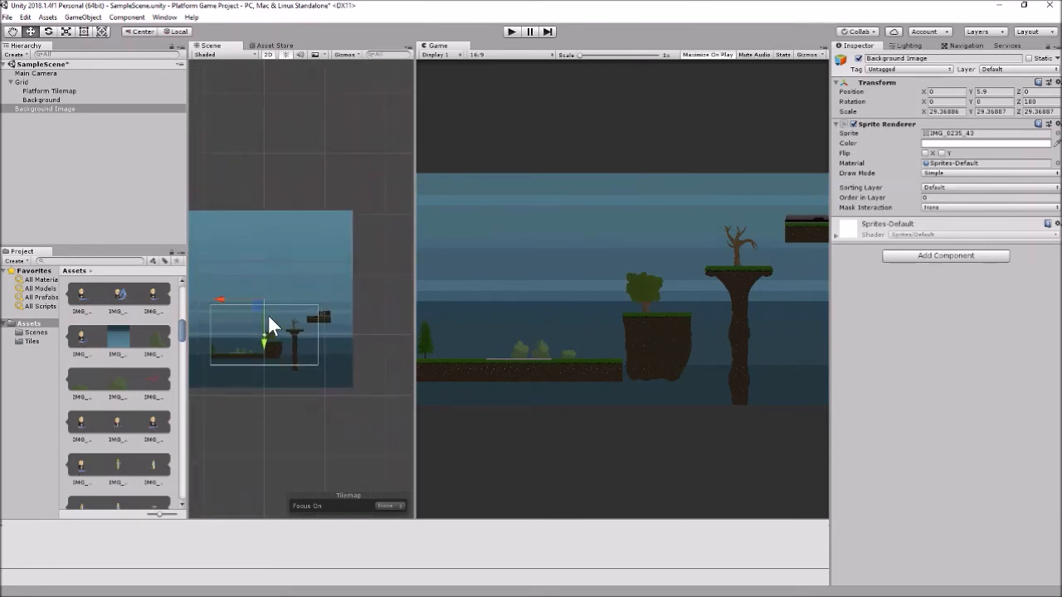
pyautogui.scroll(-5, 148, 400)
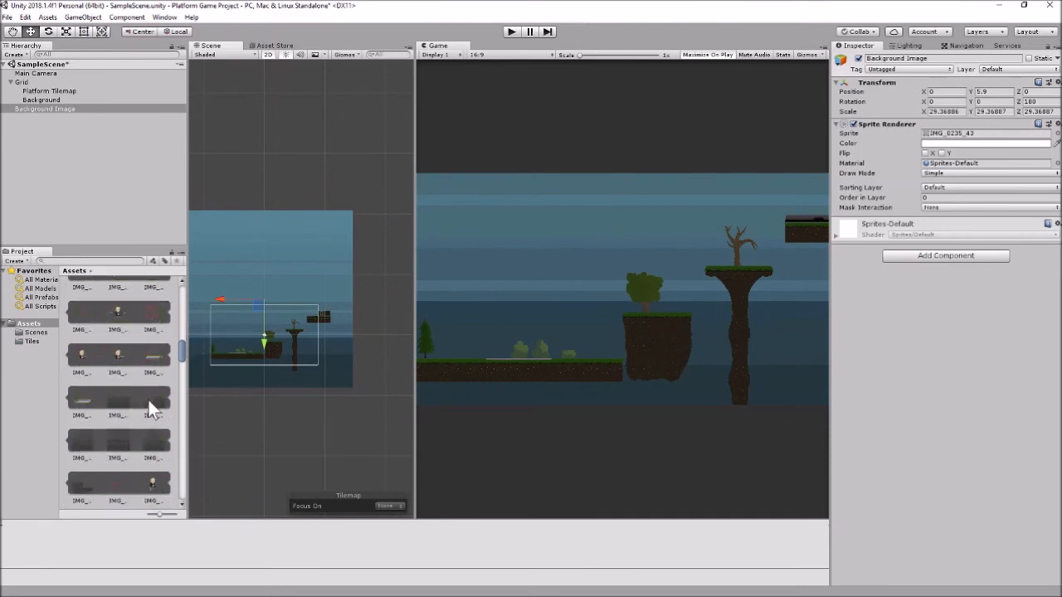
pyautogui.scroll(-5, 148, 399)
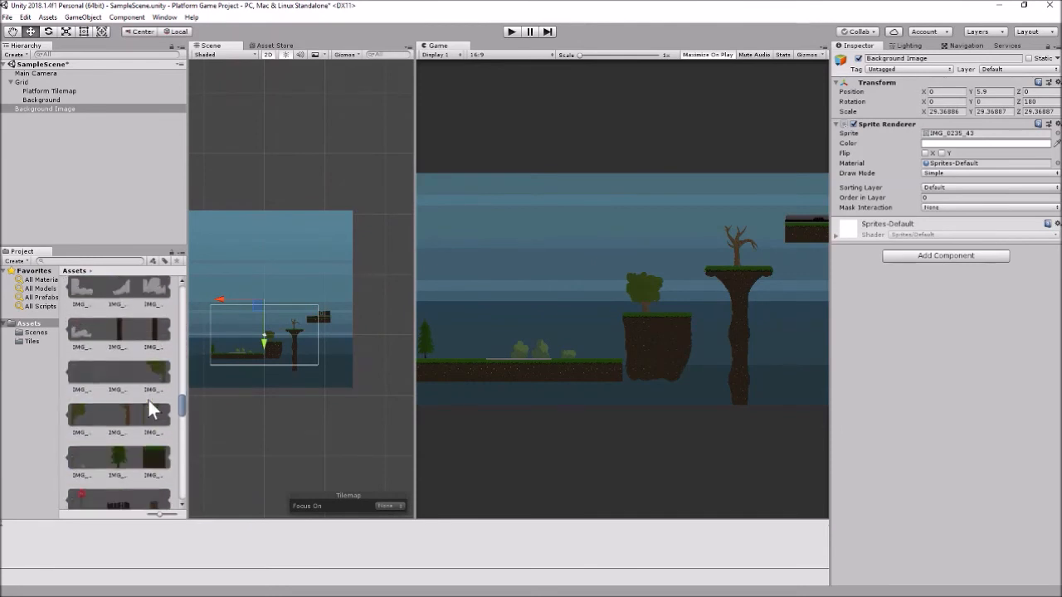
pyautogui.scroll(5, 148, 400)
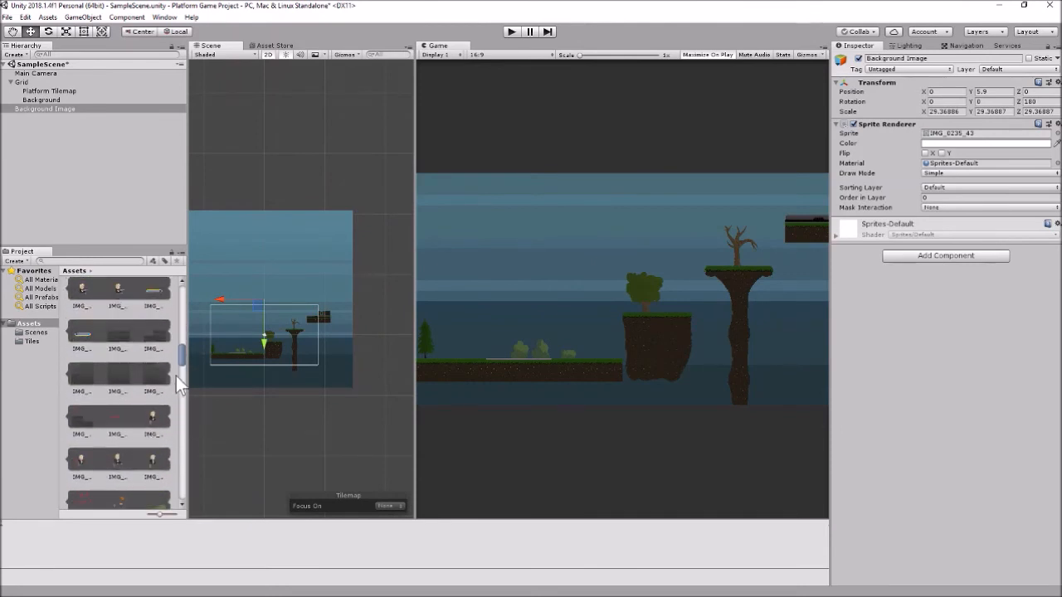
pyautogui.moveTo(180, 355); pyautogui.dragTo(180, 287)
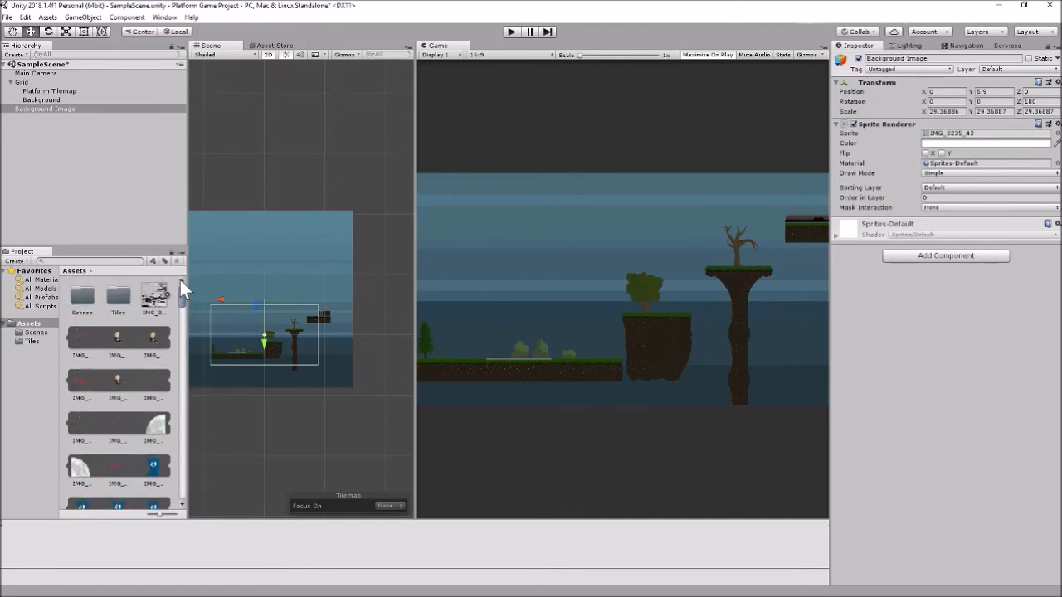
# Select the Background tilemap and bring up the Tile Palette with enough height to view its sprites.
pyautogui.click(45, 100)
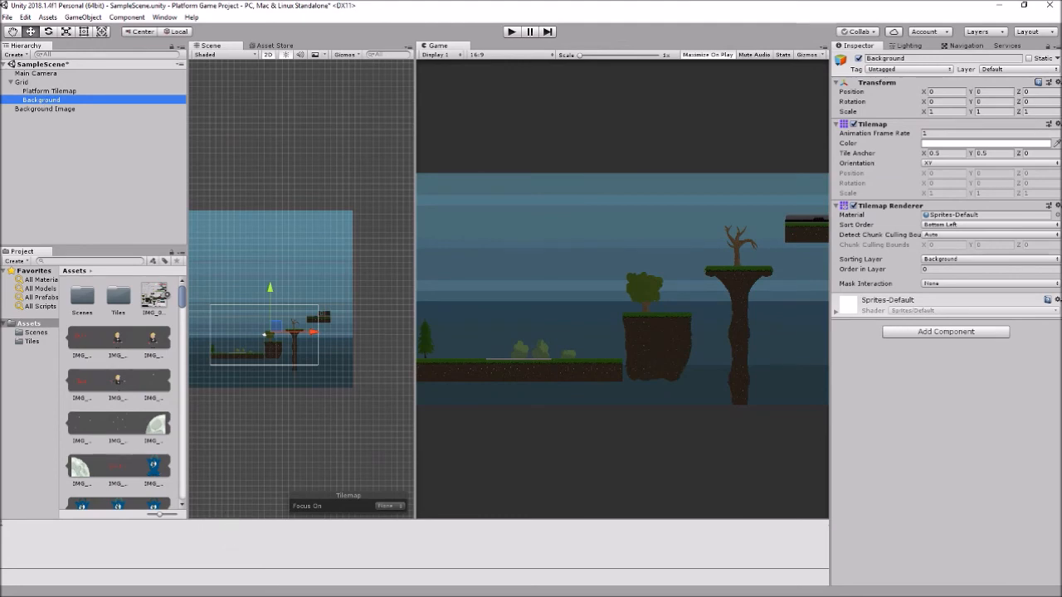
pyautogui.click(164, 16)
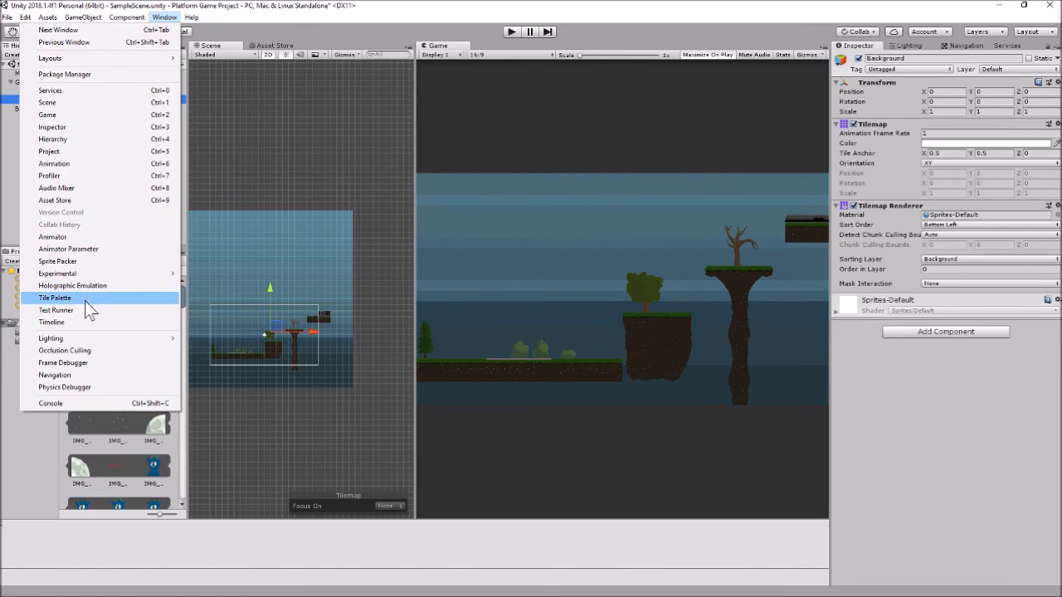
pyautogui.click(54, 298)
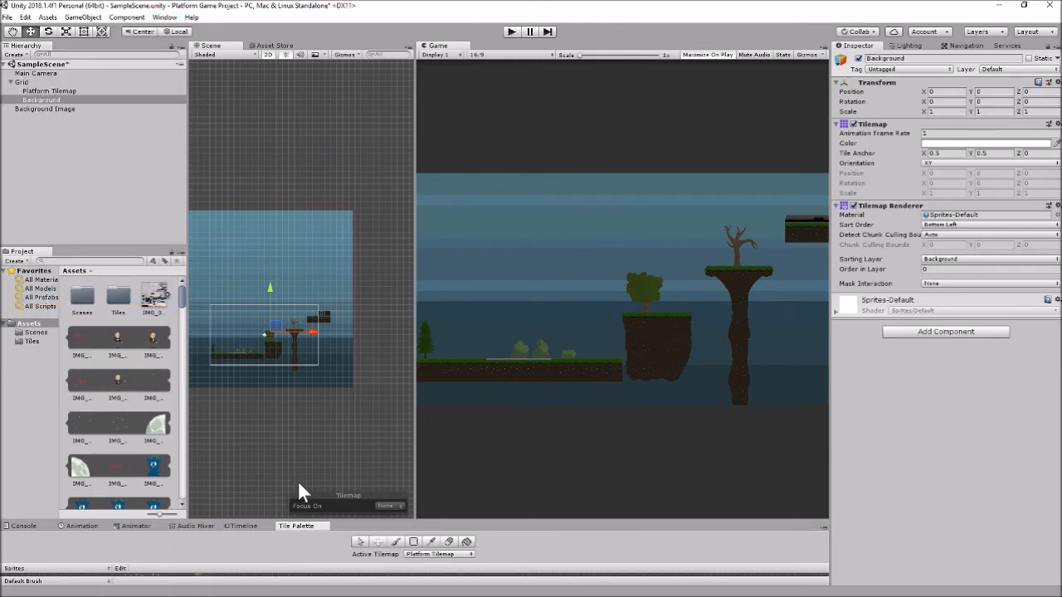
pyautogui.moveTo(373, 518); pyautogui.dragTo(378, 421)
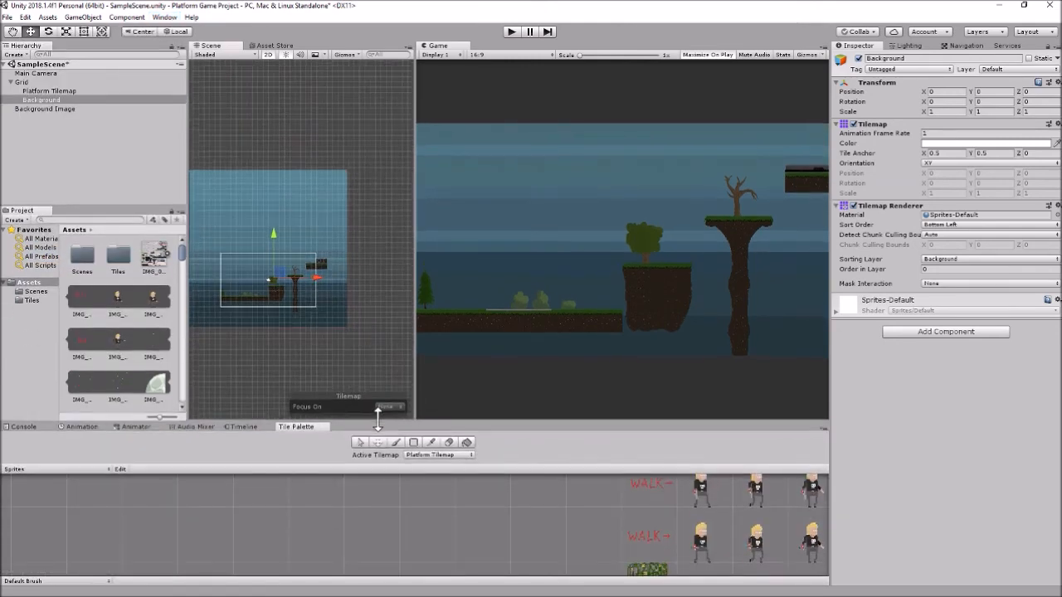
# Pick the full moon tiles from the Sprites palette and paint one moon in the sky above the long ground platform.
pyautogui.scroll(-10, 652, 507)
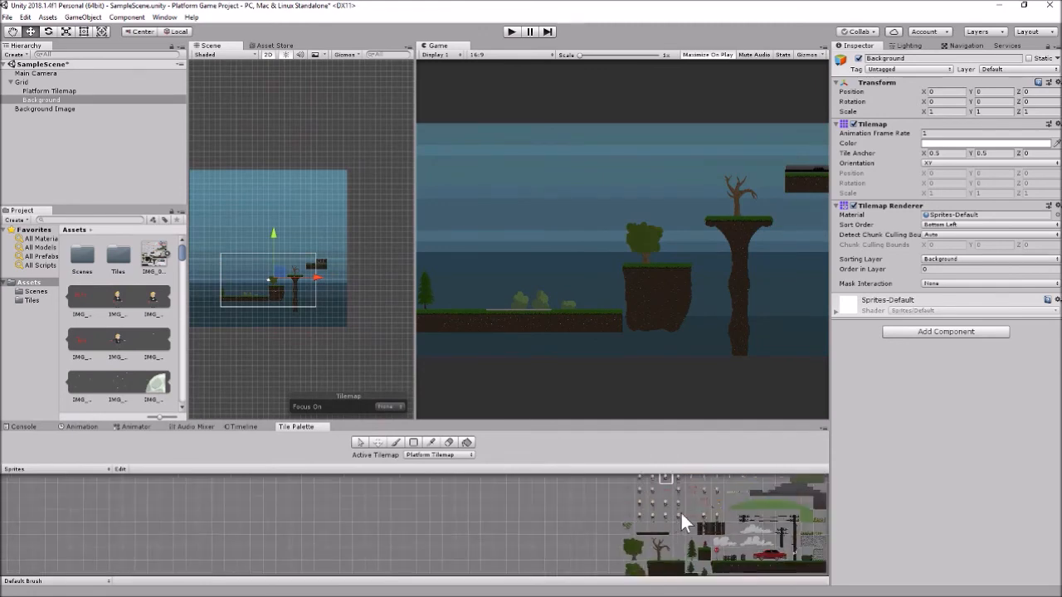
pyautogui.moveTo(682, 521); pyautogui.dragTo(561, 537, button='middle')
pyautogui.scroll(5, 561, 515)
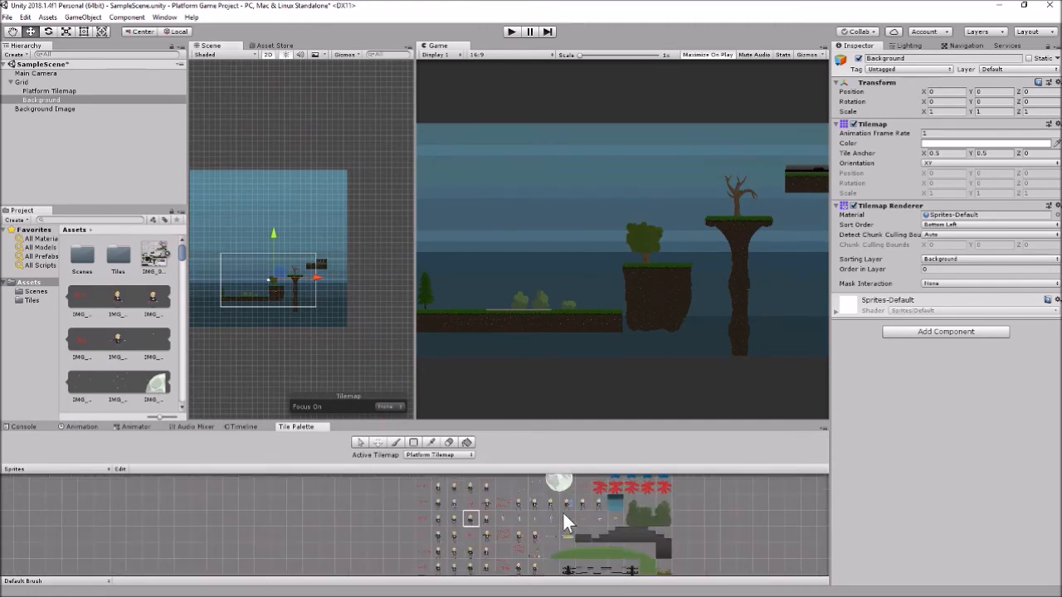
pyautogui.click(542, 499)
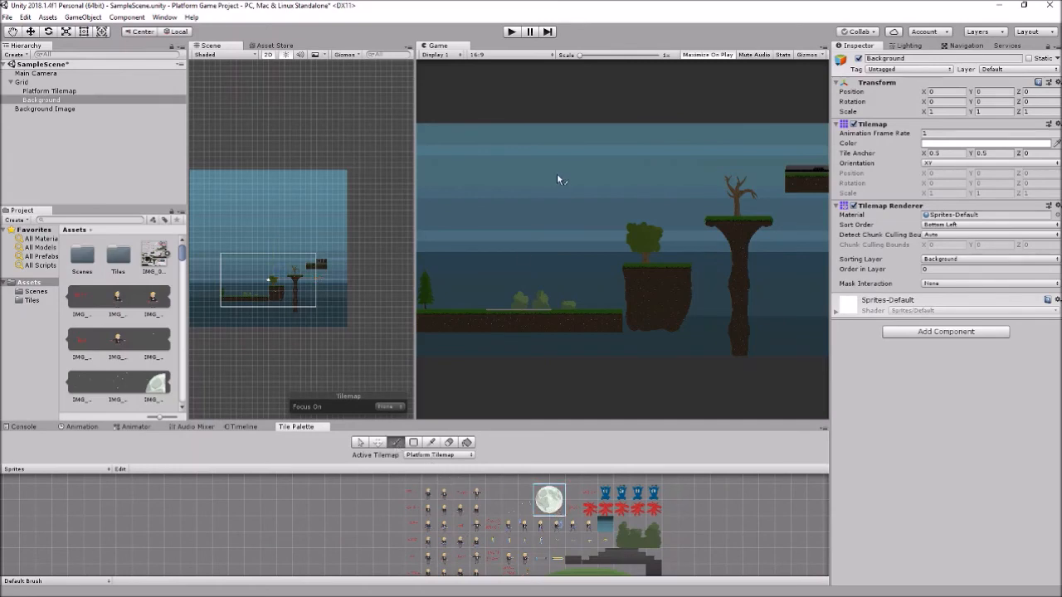
pyautogui.scroll(4, 249, 236)
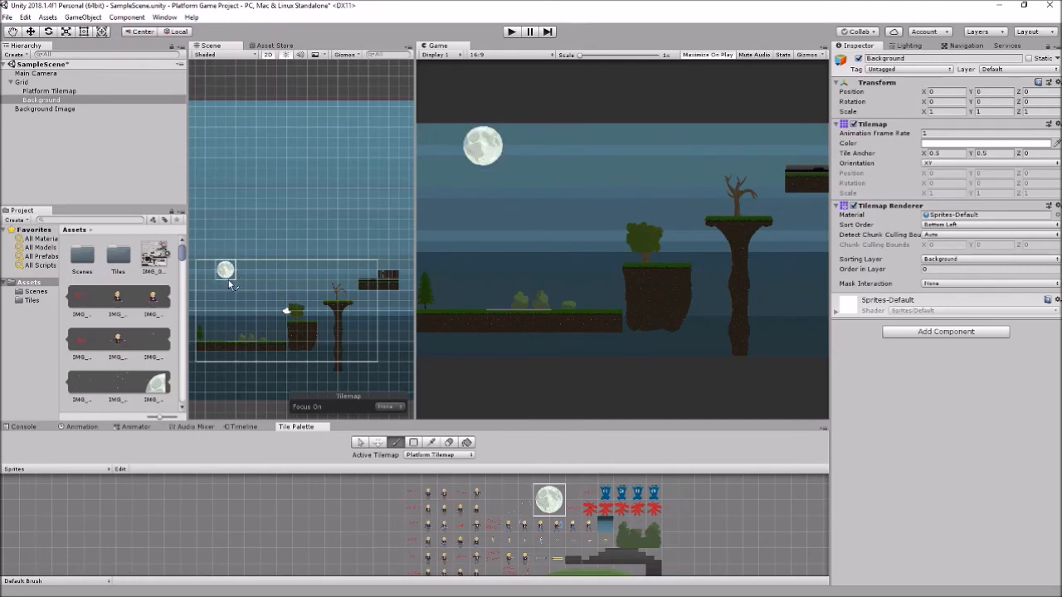
pyautogui.click(229, 281)
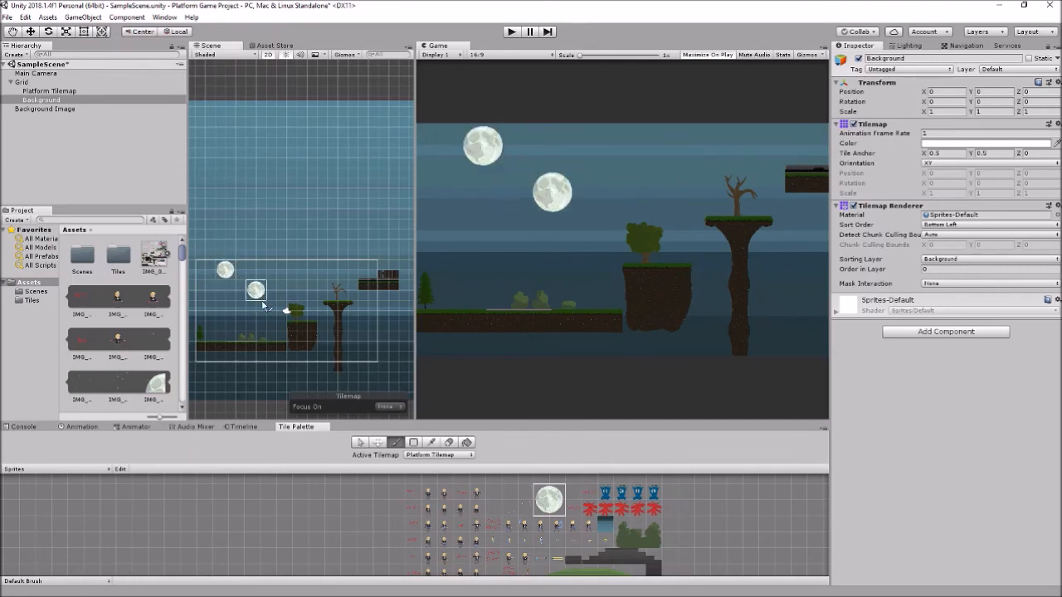
# Paint the wide cloud in mid-sky and above the dead tree, and the smaller puffy cloud below the moon.
pyautogui.scroll(-2, 522, 507)
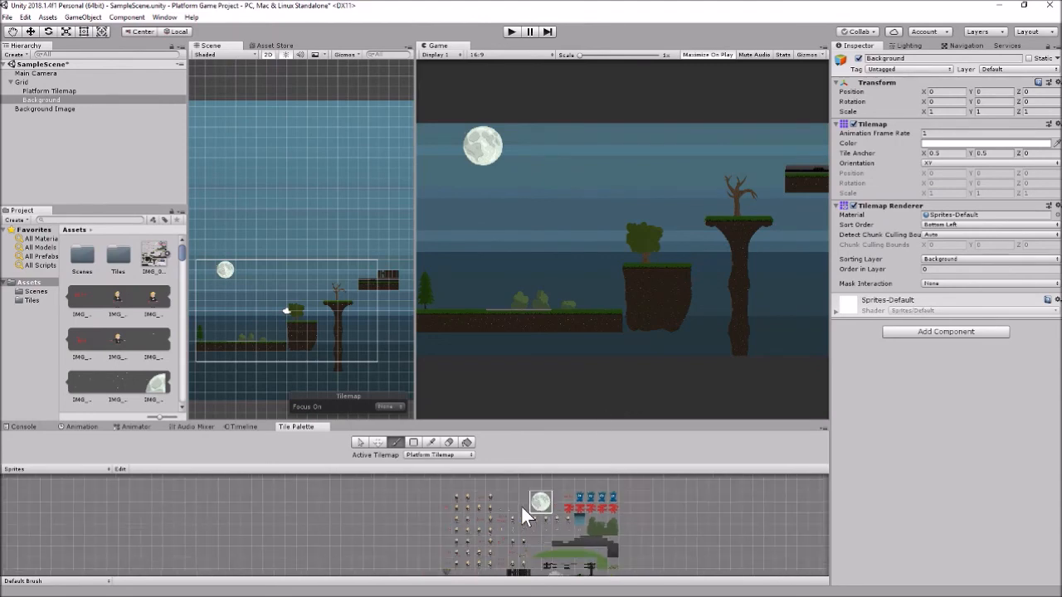
pyautogui.scroll(-2, 522, 509)
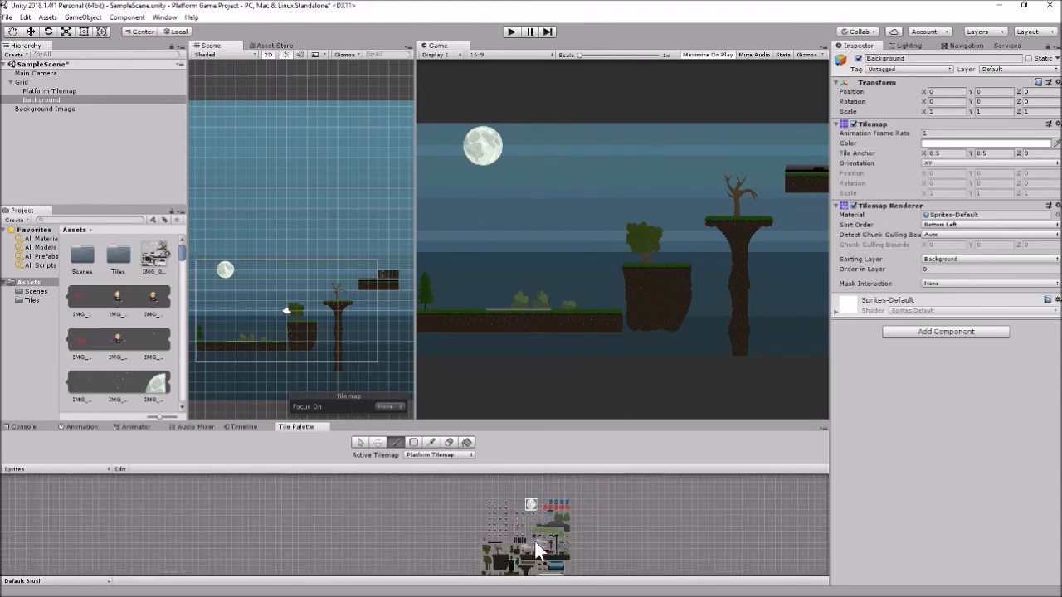
pyautogui.scroll(3, 449, 505)
pyautogui.scroll(2, 449, 504)
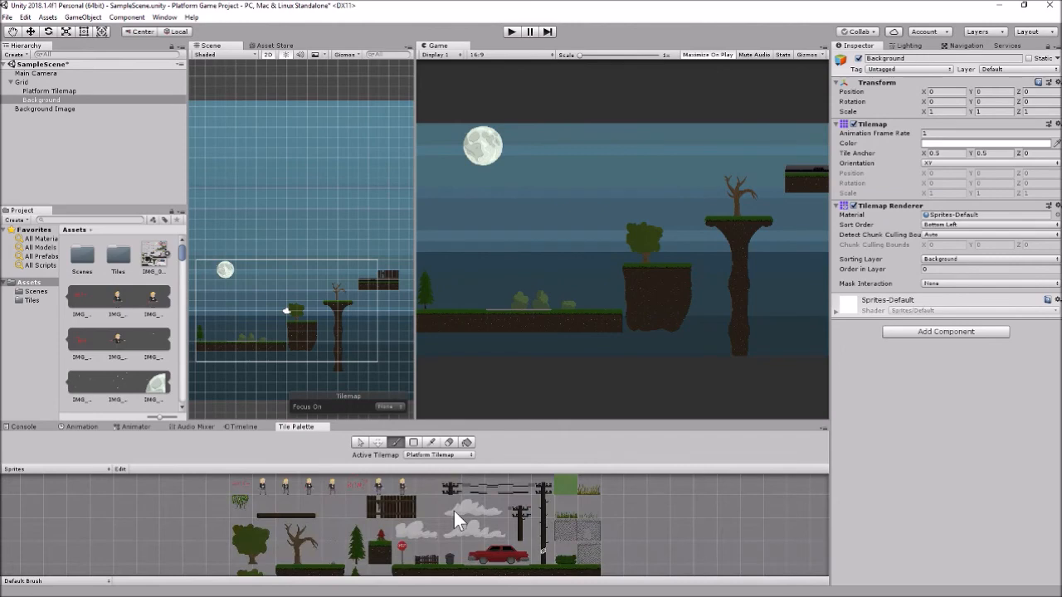
pyautogui.press('i')
pyautogui.click(488, 509)
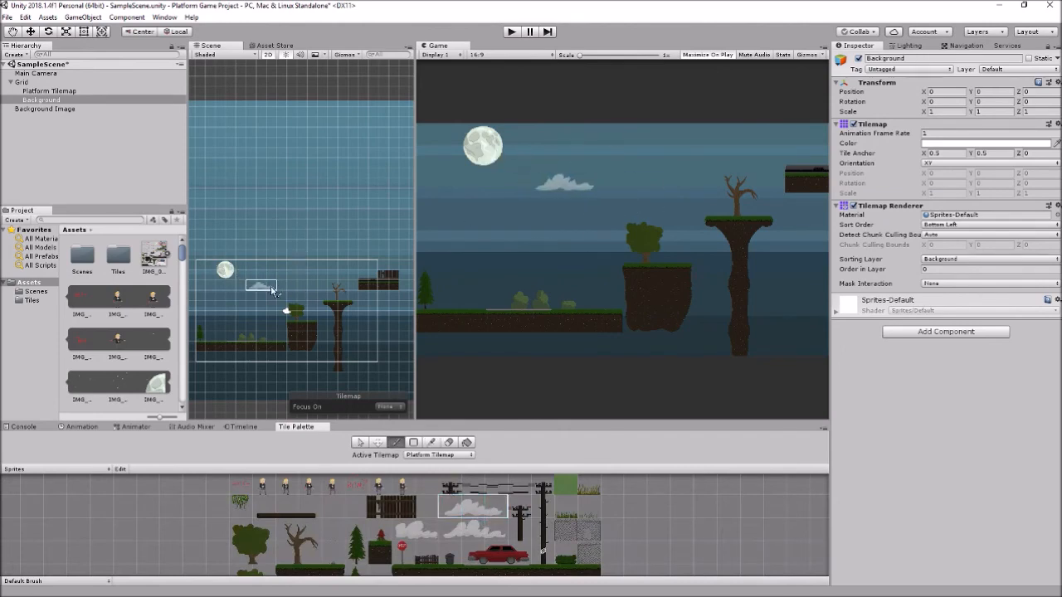
pyautogui.click(278, 294)
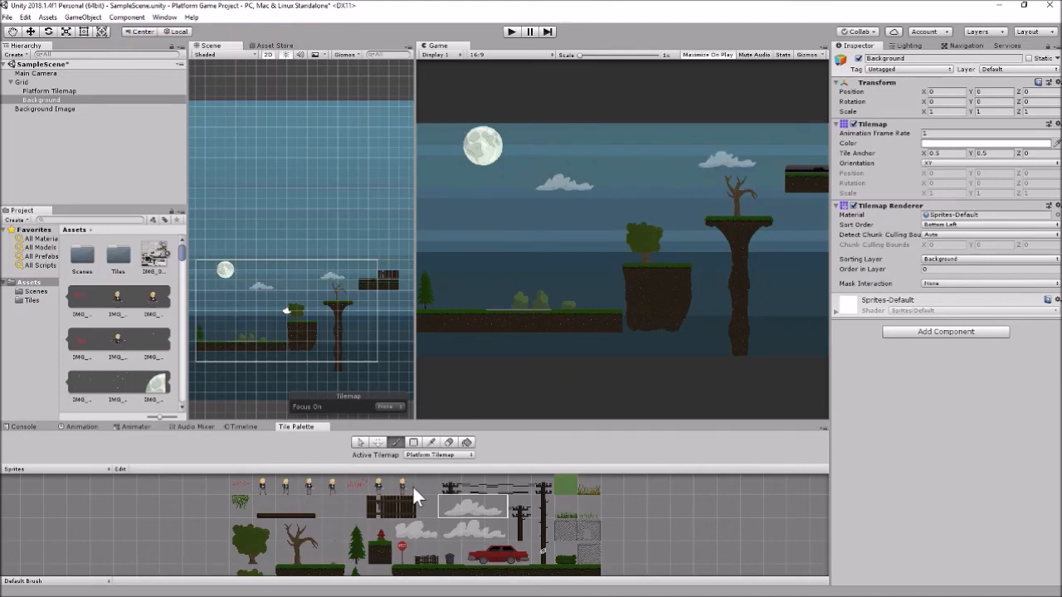
pyautogui.click(420, 525)
pyautogui.click(213, 305)
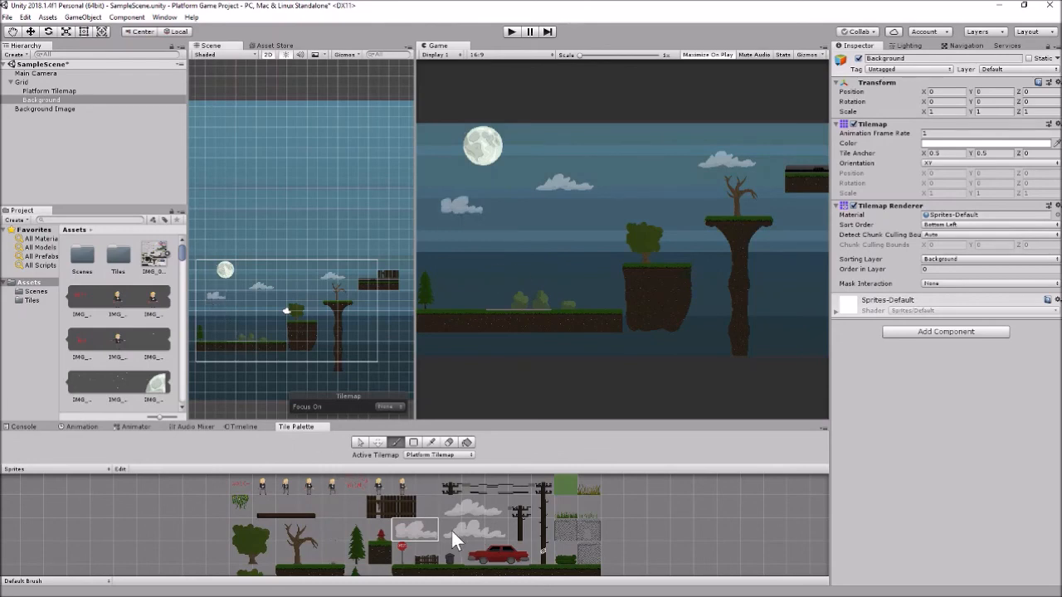
# Paint another wide cloud high in the sky above the floating block with the green tree, and put the paint brush away.
pyautogui.moveTo(448, 528); pyautogui.dragTo(488, 529)
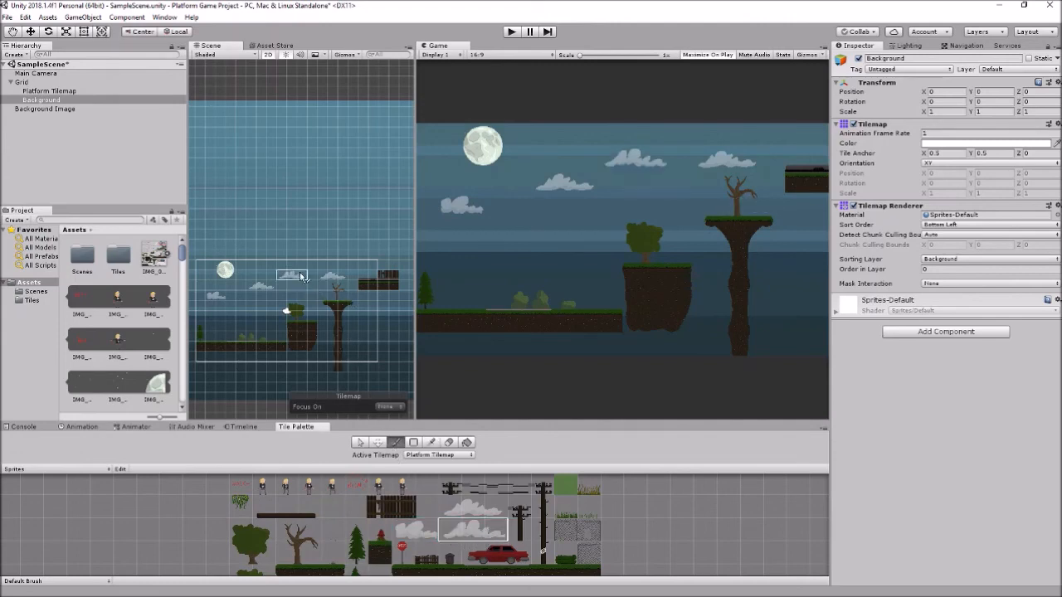
pyautogui.click(307, 274)
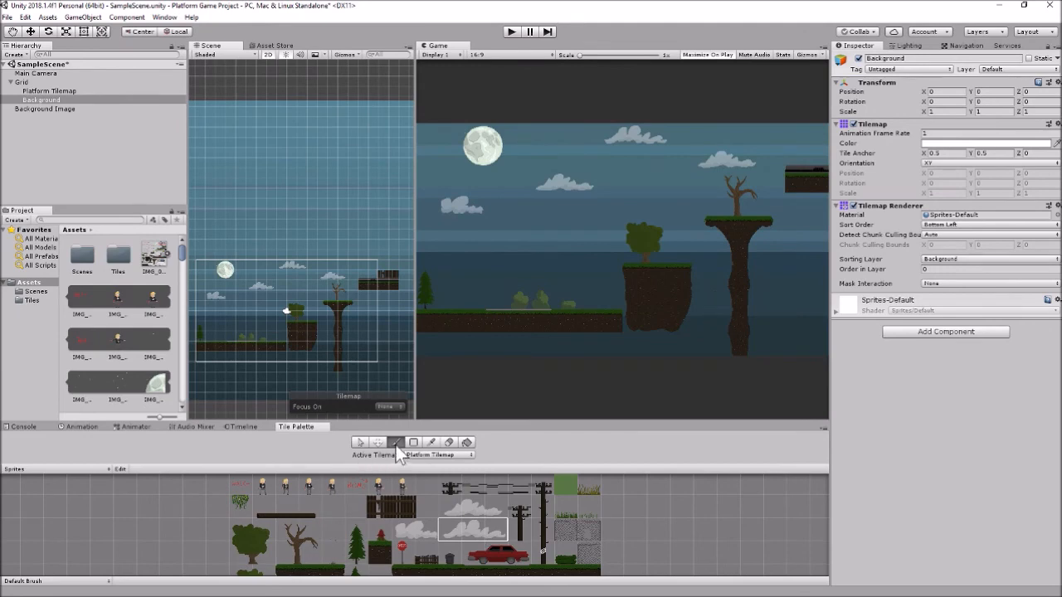
pyautogui.click(359, 442)
# Select the Grid and bring the entire Sprites palette into view to look over its tiles.
pyautogui.click(24, 82)
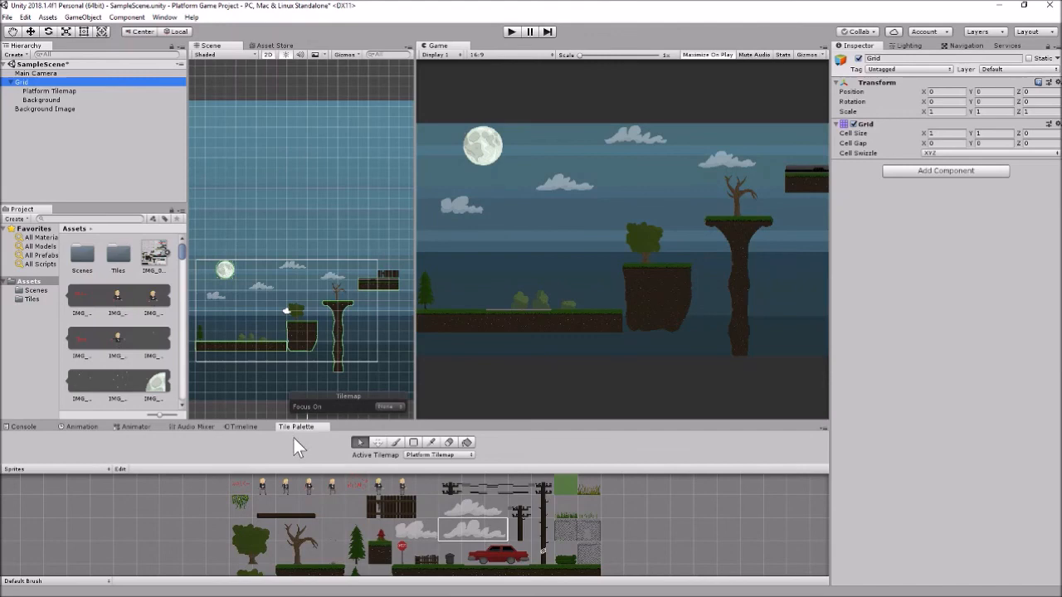
pyautogui.scroll(-6, 424, 541)
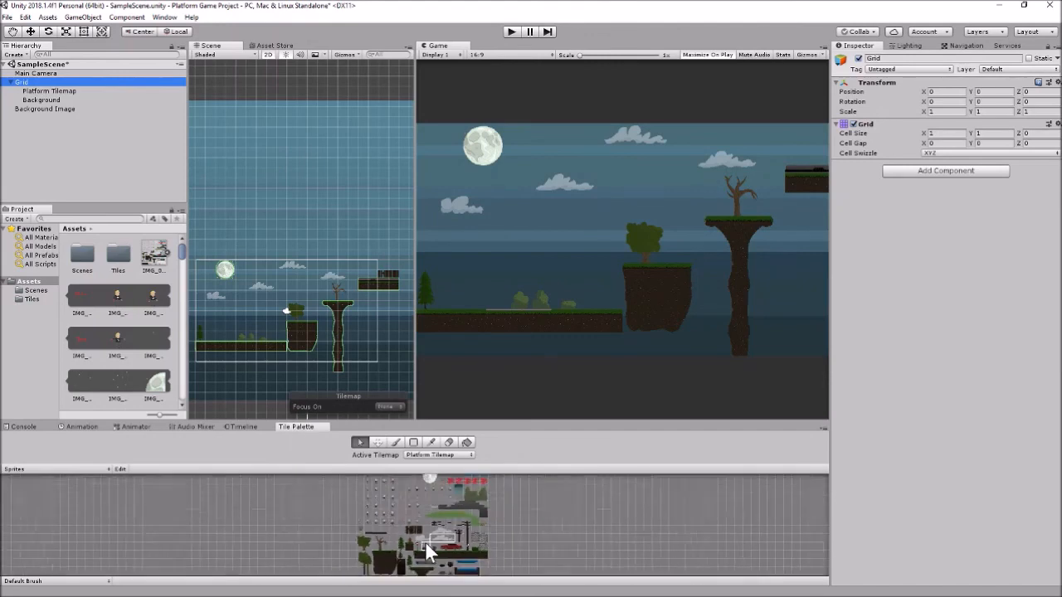
pyautogui.scroll(3, 417, 524)
pyautogui.scroll(-3, 418, 524)
pyautogui.moveTo(414, 520); pyautogui.dragTo(412, 525, button='middle')
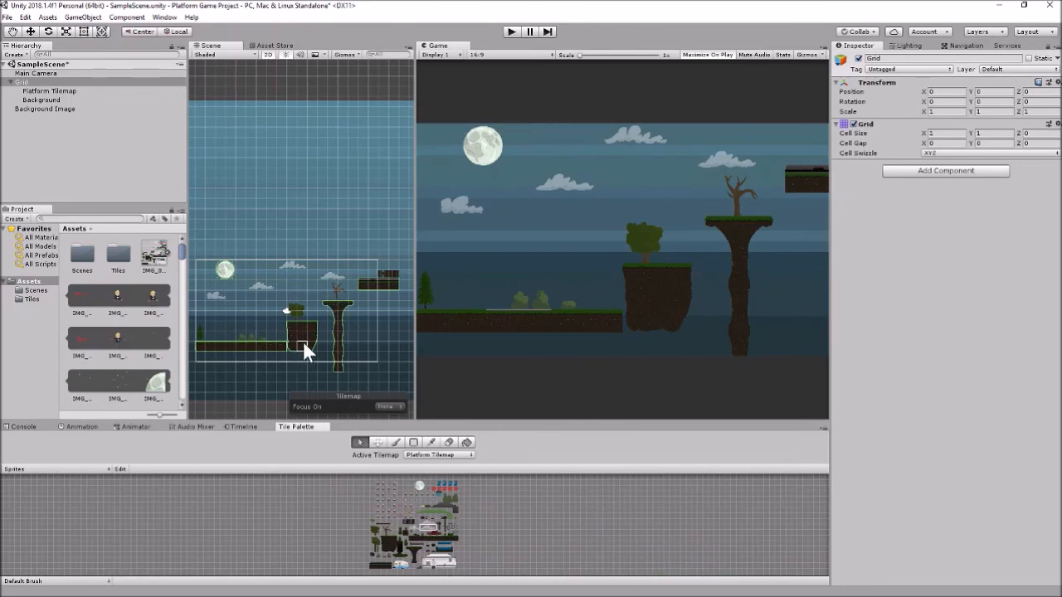
# Review the Platform Tilemap's renderer and collider components and the sorting layer options of the Background tilemap.
pyautogui.click(52, 90)
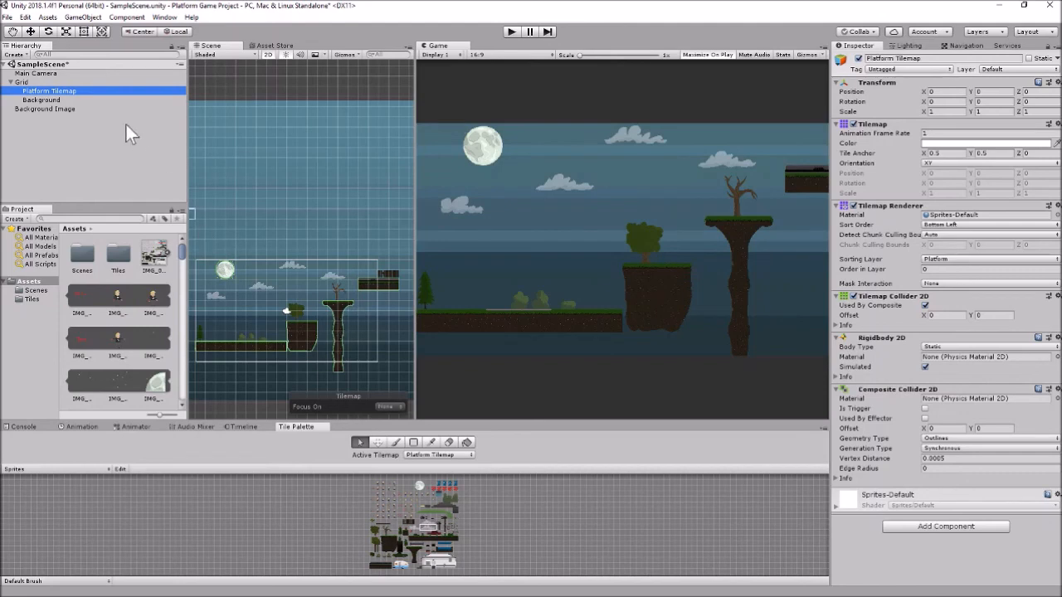
pyautogui.click(52, 100)
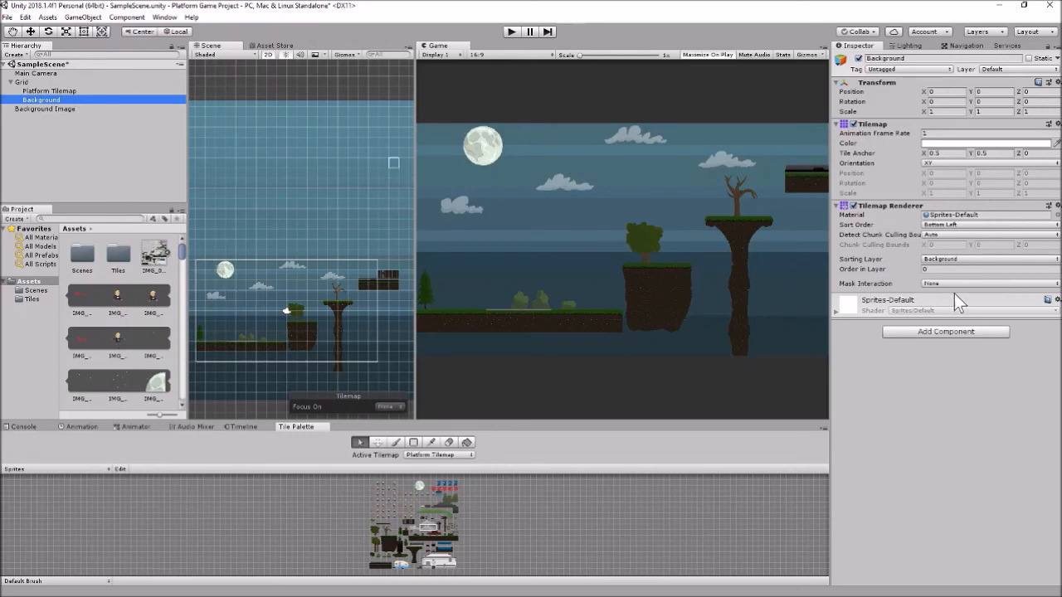
pyautogui.click(945, 261)
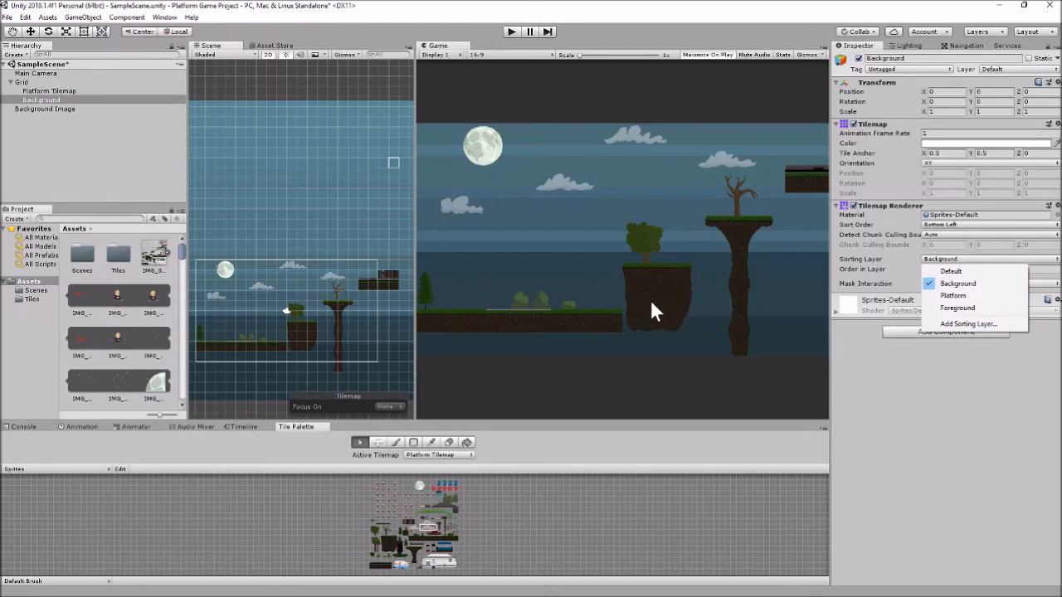
pyautogui.click(890, 382)
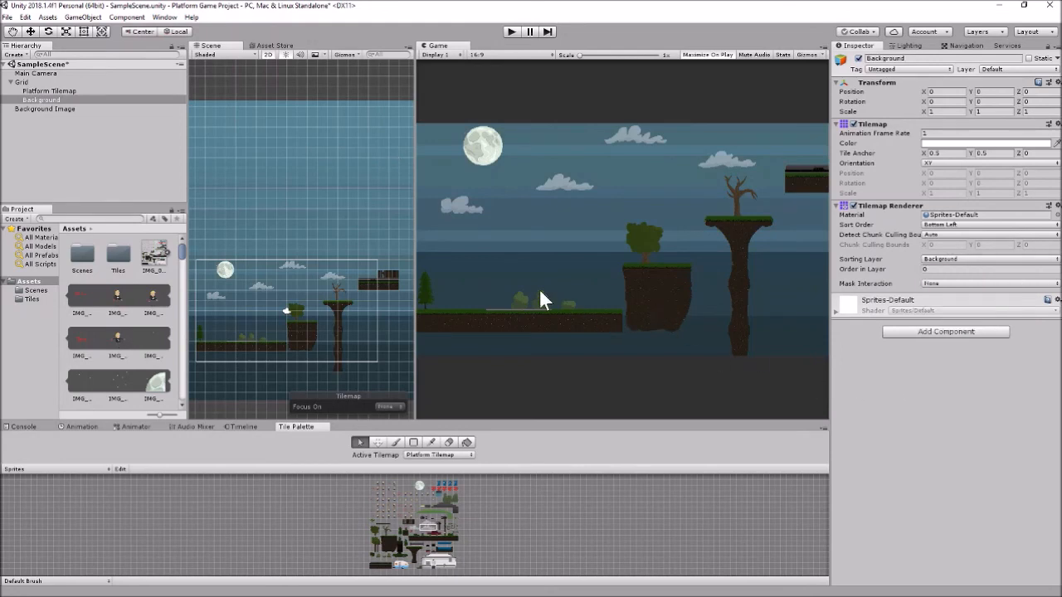